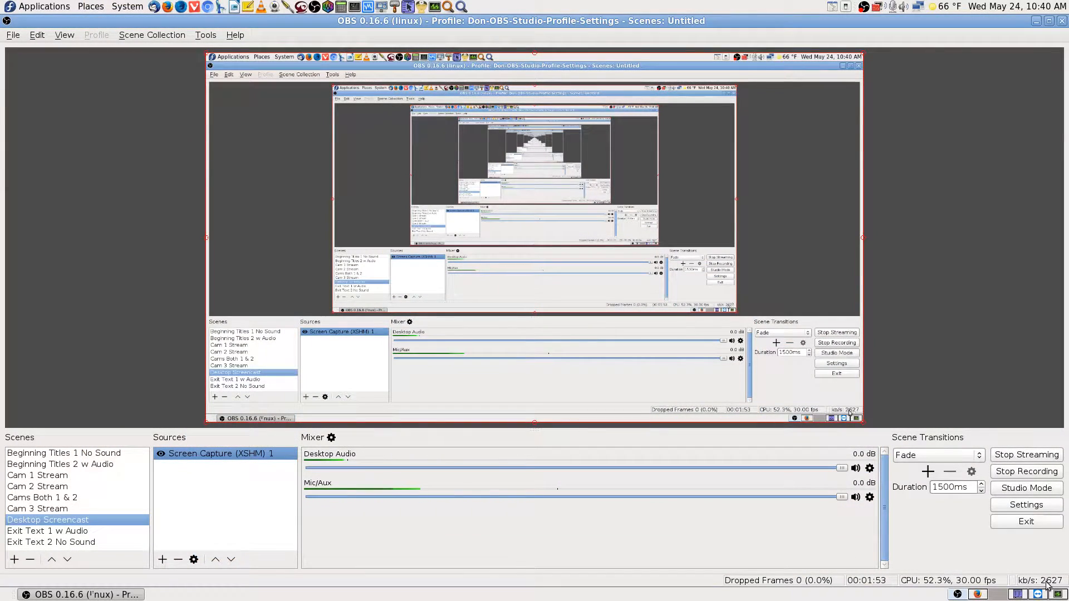
# - Switch from OBS Studio to the TeamViewer session showing Krfb's Desktop Sharing settings
pyautogui.click(1036, 595)
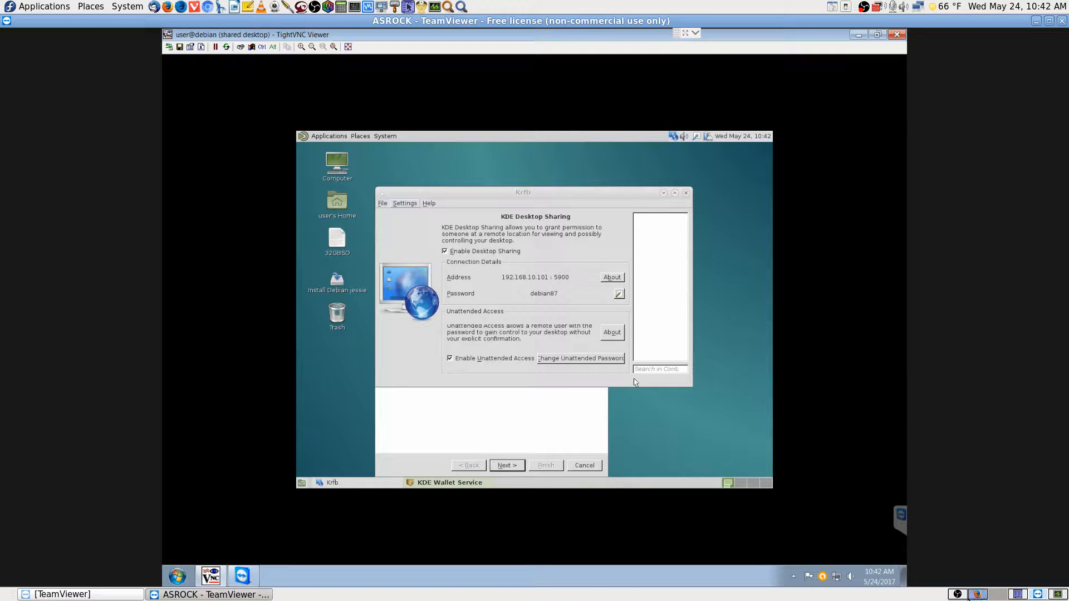
# - Pause the YouTube Live Dashboard stream preview, then return to the remote desktop workspace
pyautogui.click(977, 594)
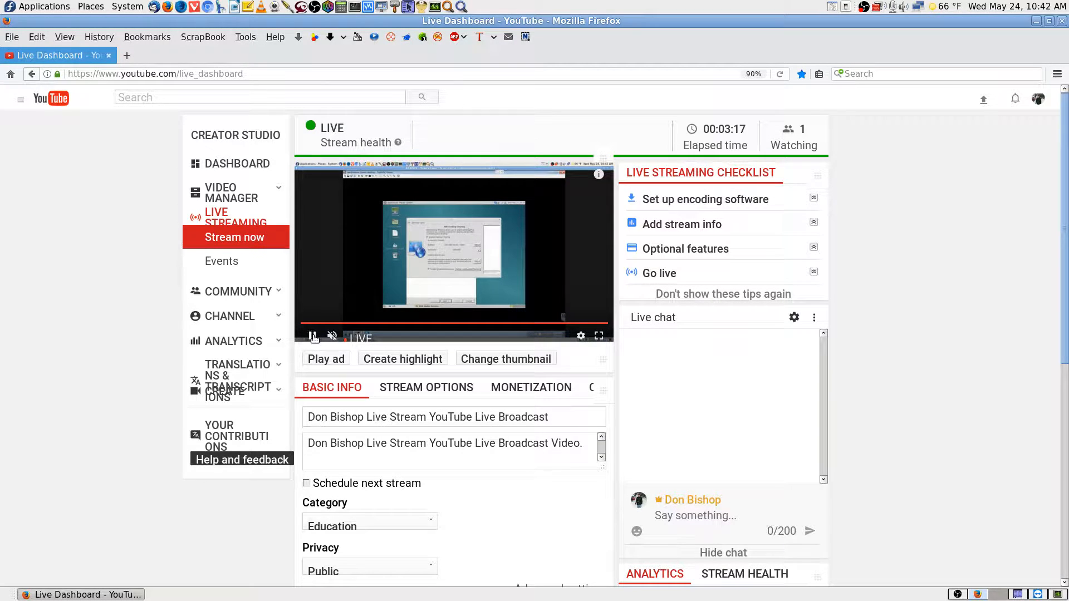
pyautogui.click(313, 337)
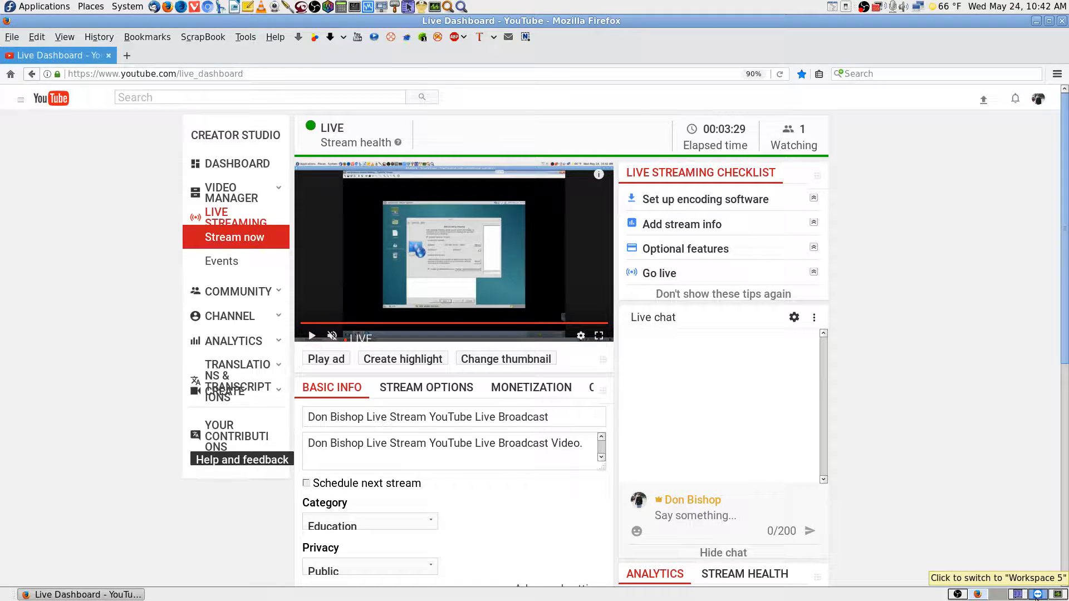
pyautogui.click(1036, 594)
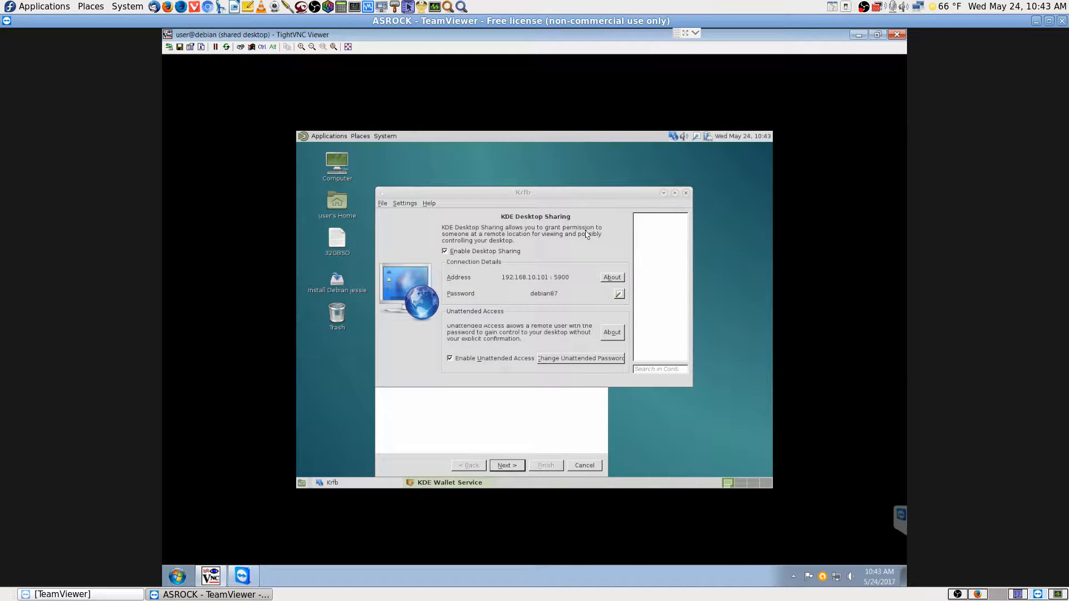
# - Browse and close Krfb's Help menu, then drag the TightVNC viewer aside to expose Windows 7
pyautogui.click(423, 204)
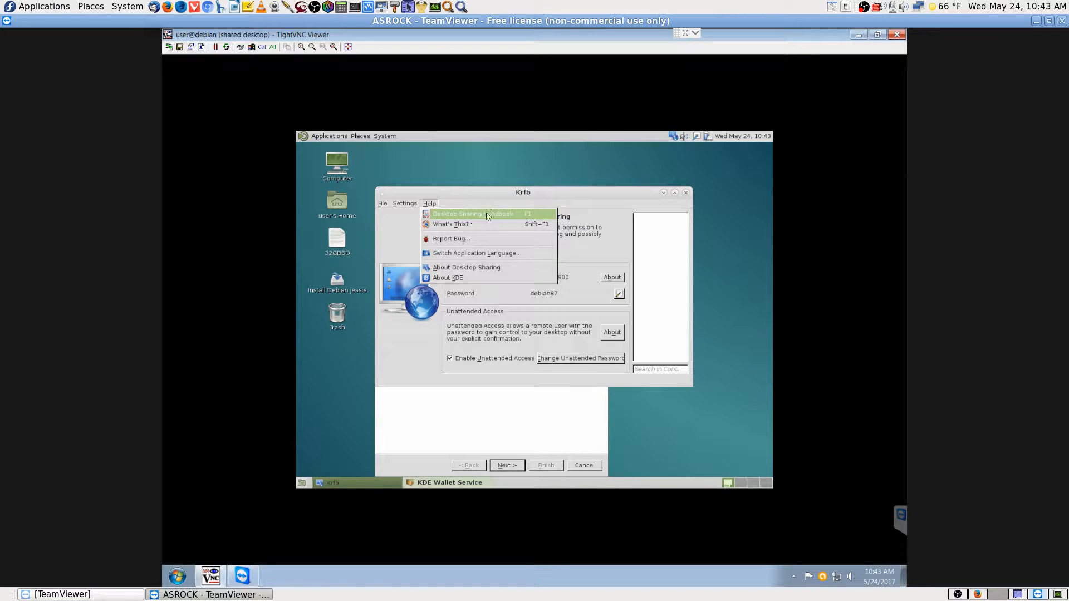
pyautogui.moveTo(411, 205)
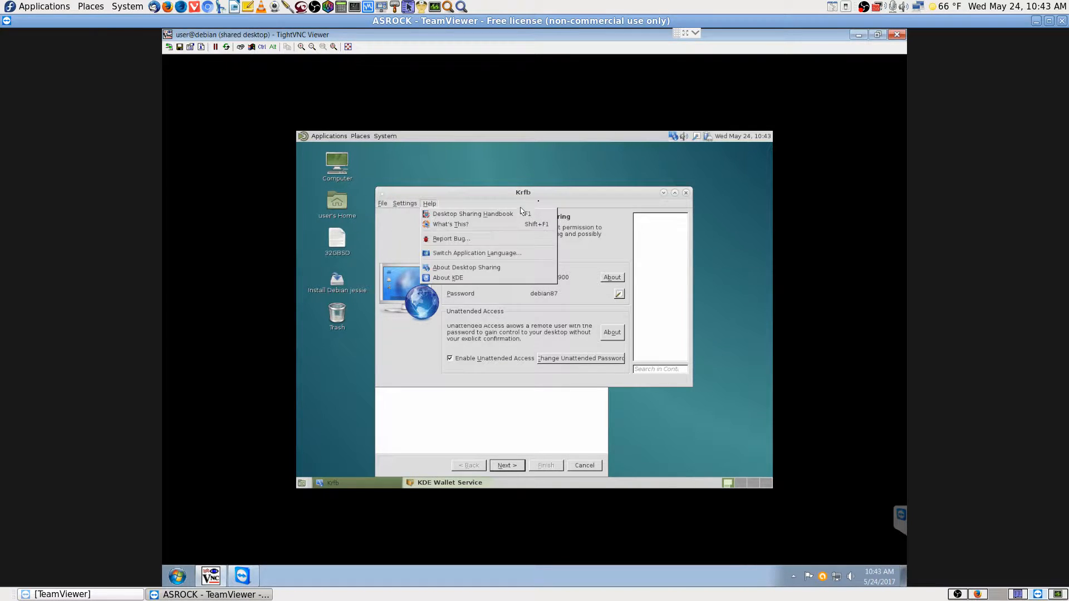
pyautogui.click(571, 196)
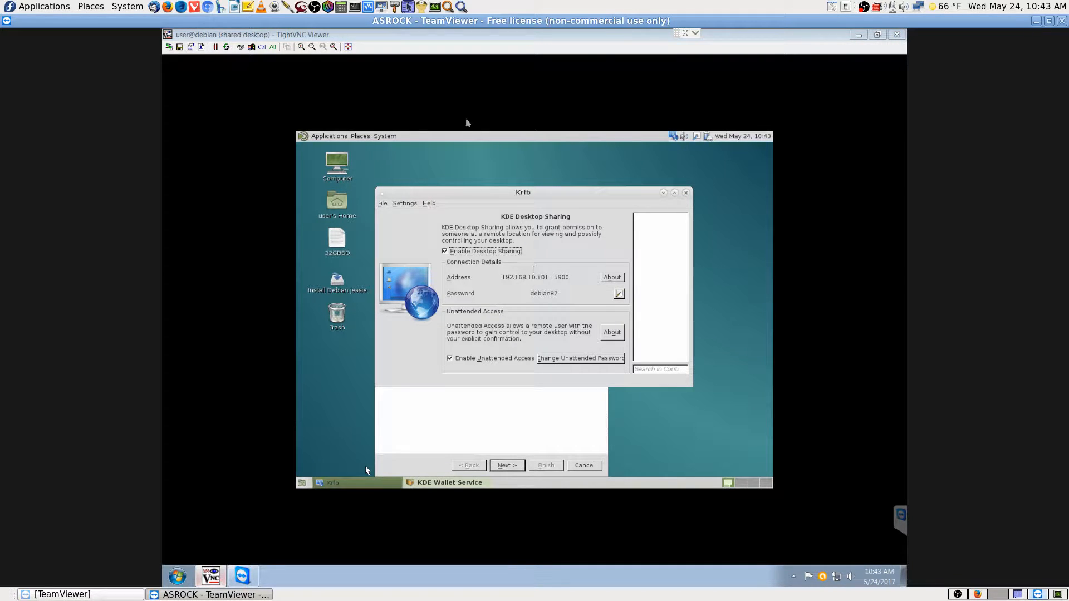
pyautogui.moveTo(358, 33); pyautogui.dragTo(405, 58)
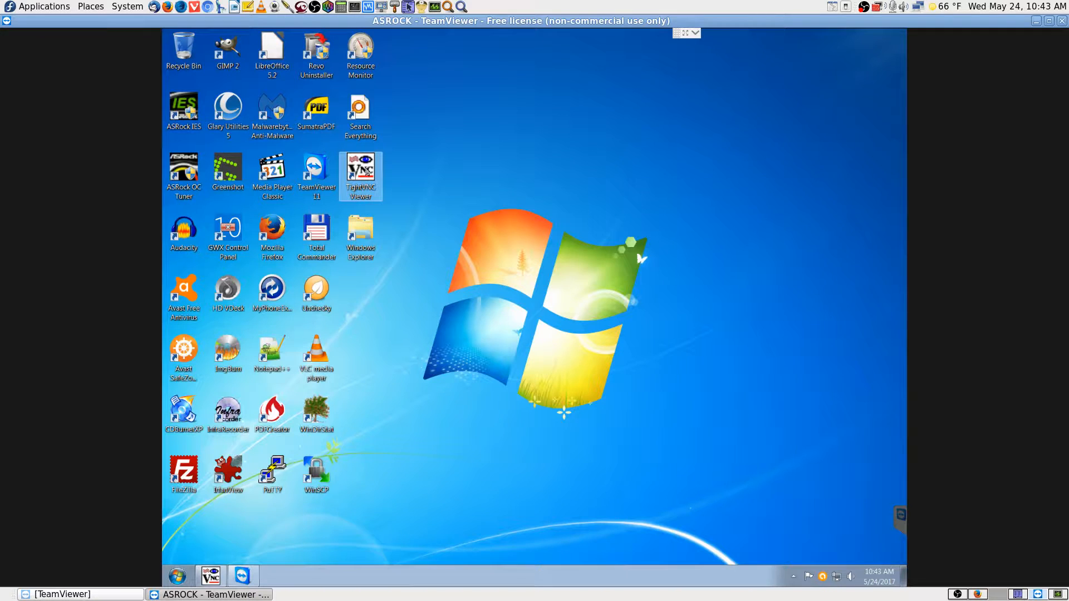
# - Restore the TightVNC Viewer window from the Windows taskbar, showing Krfb at 192.168.10.101:5900
pyautogui.click(210, 578)
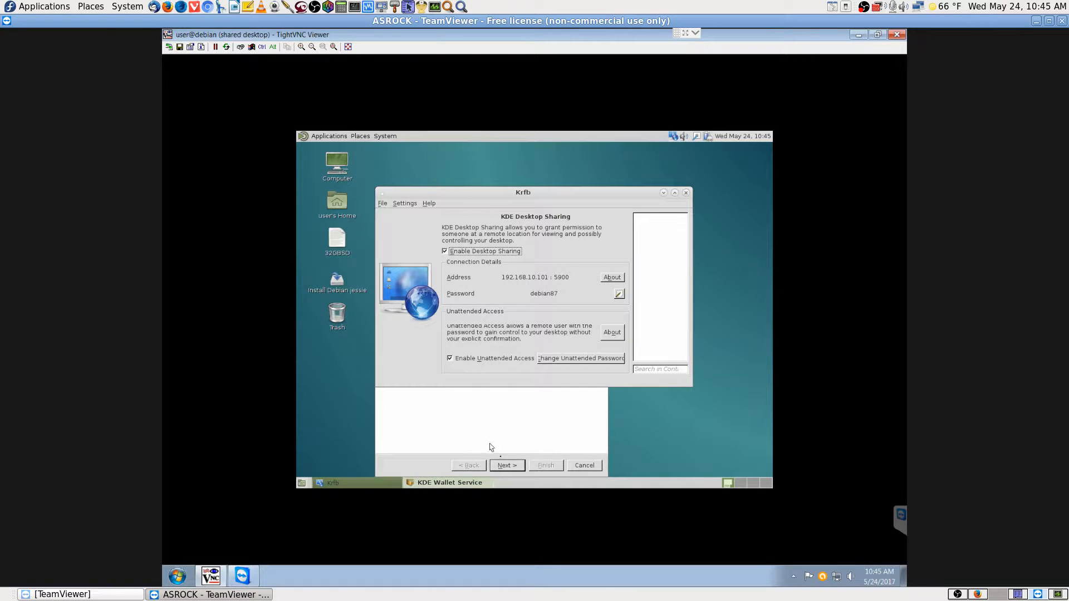
# - Minimize and restore Krfb to check the KWallet wizard, then switch to the second remote workspace
pyautogui.click(663, 192)
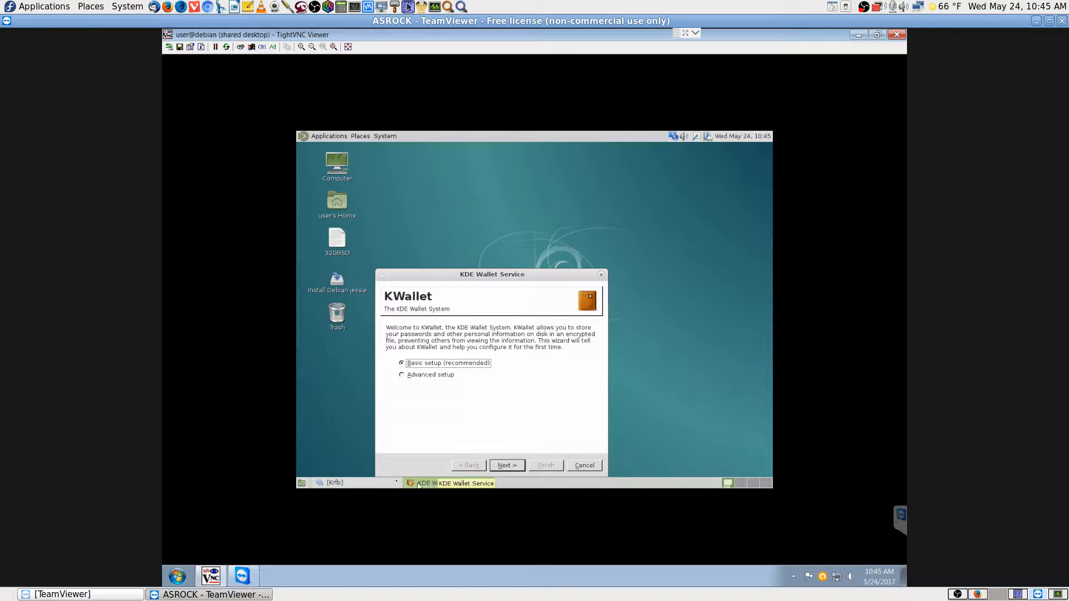
pyautogui.click(392, 483)
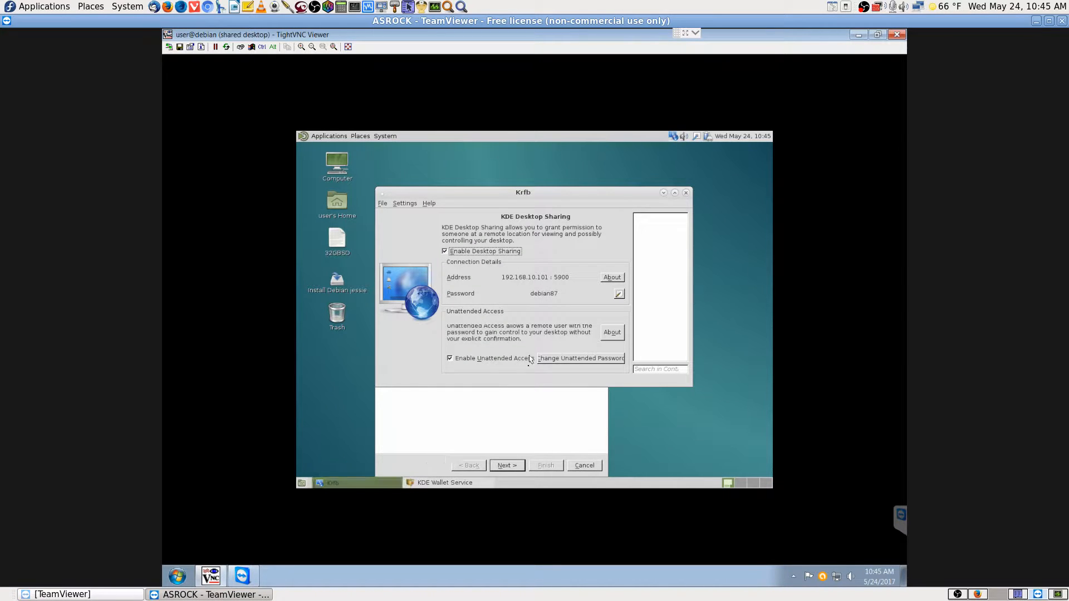
pyautogui.click(663, 193)
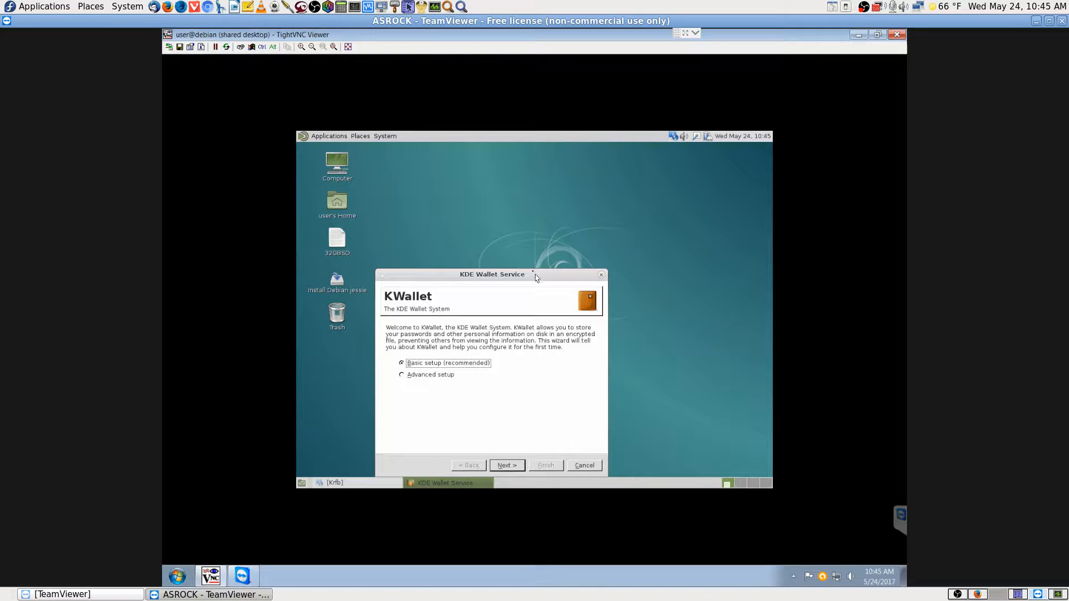
pyautogui.click(372, 486)
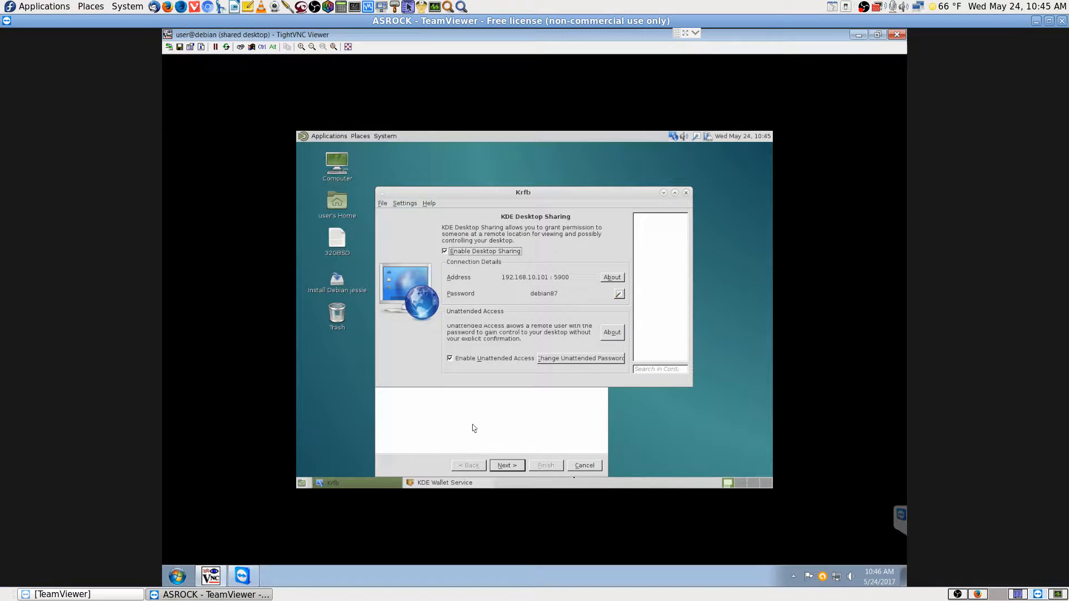
pyautogui.click(741, 486)
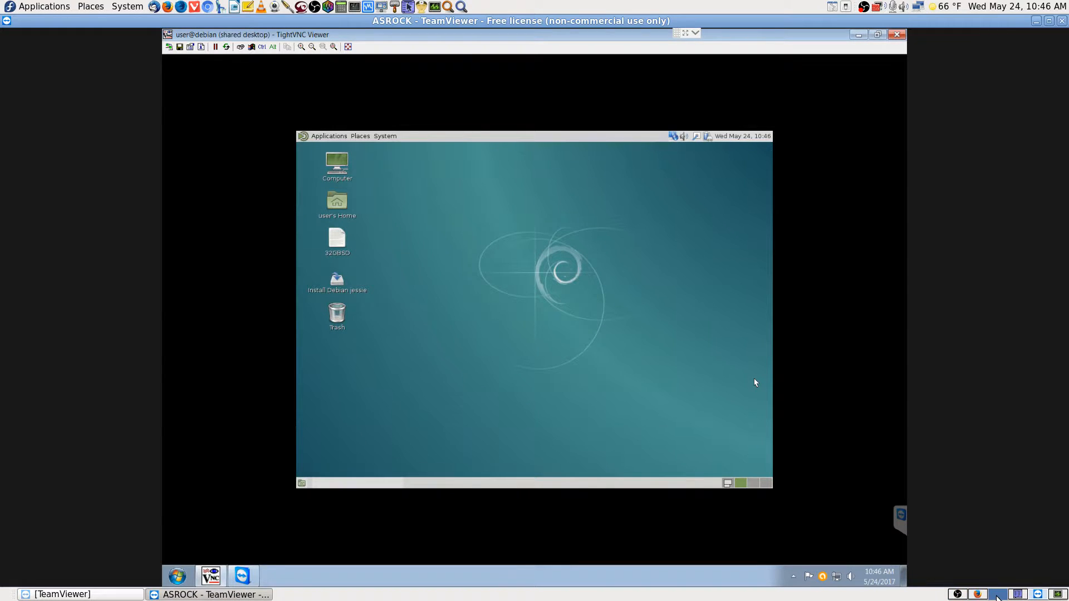
pyautogui.click(996, 594)
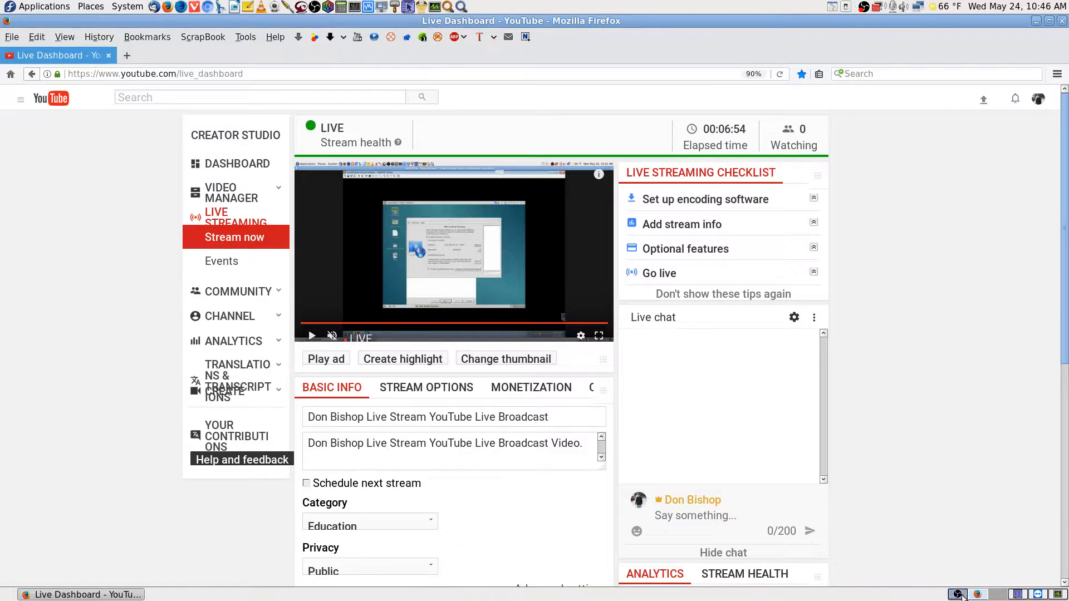
pyautogui.click(975, 595)
pyautogui.click(1038, 594)
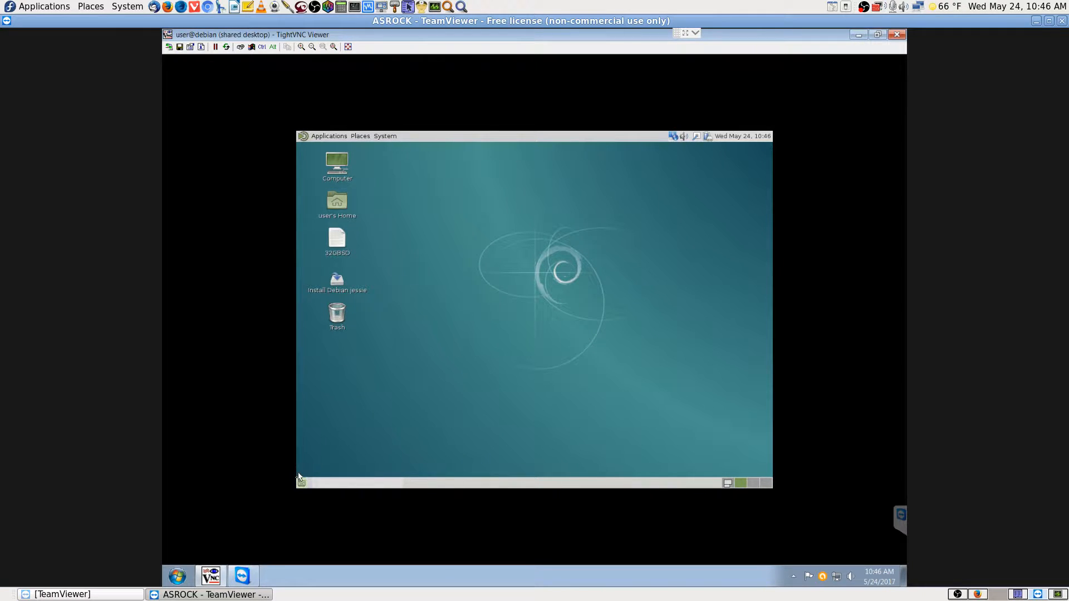
# - Launch MATE System Monitor from Applications > System Tools on the remote Debian desktop
pyautogui.click(318, 136)
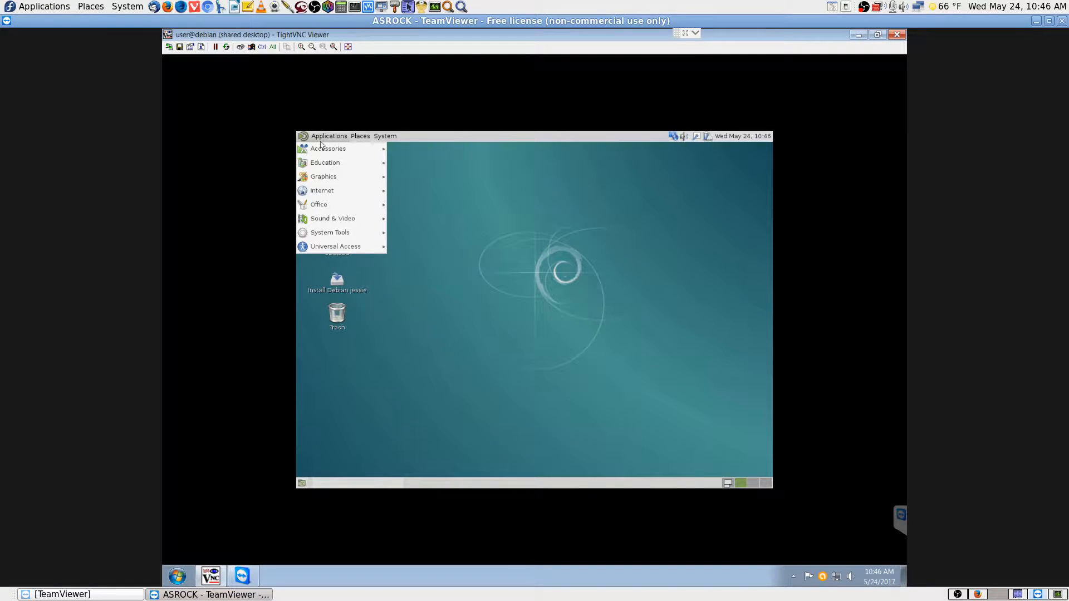
pyautogui.moveTo(326, 154)
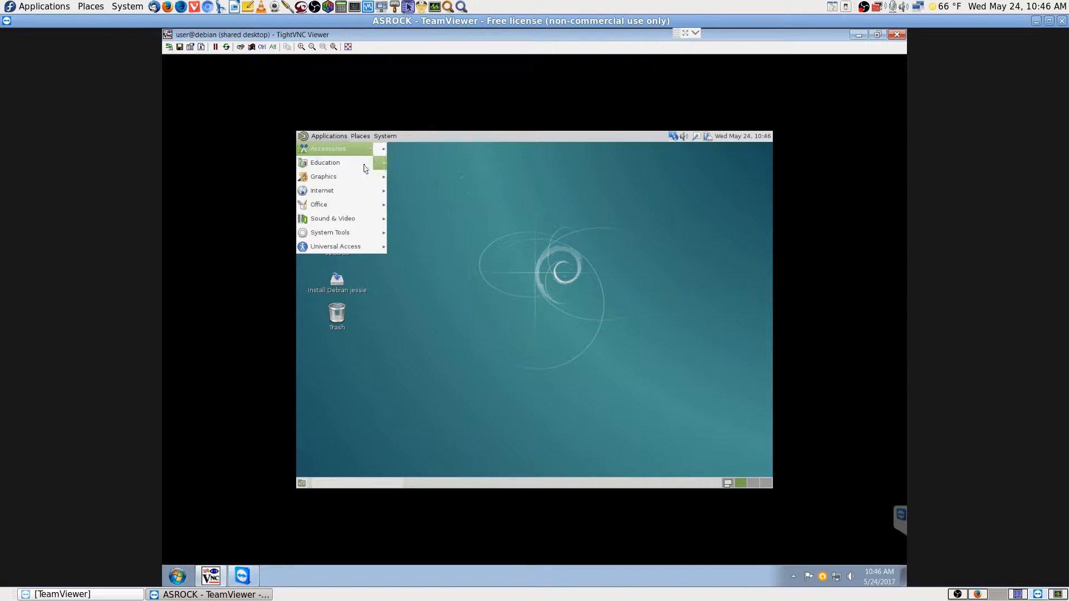
pyautogui.moveTo(366, 184)
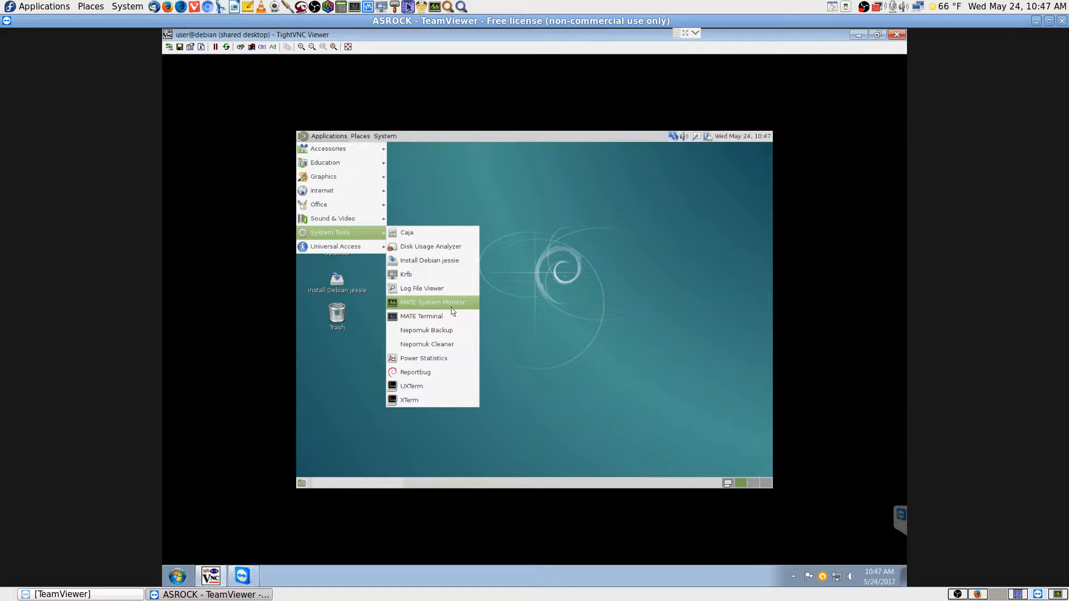
pyautogui.click(421, 306)
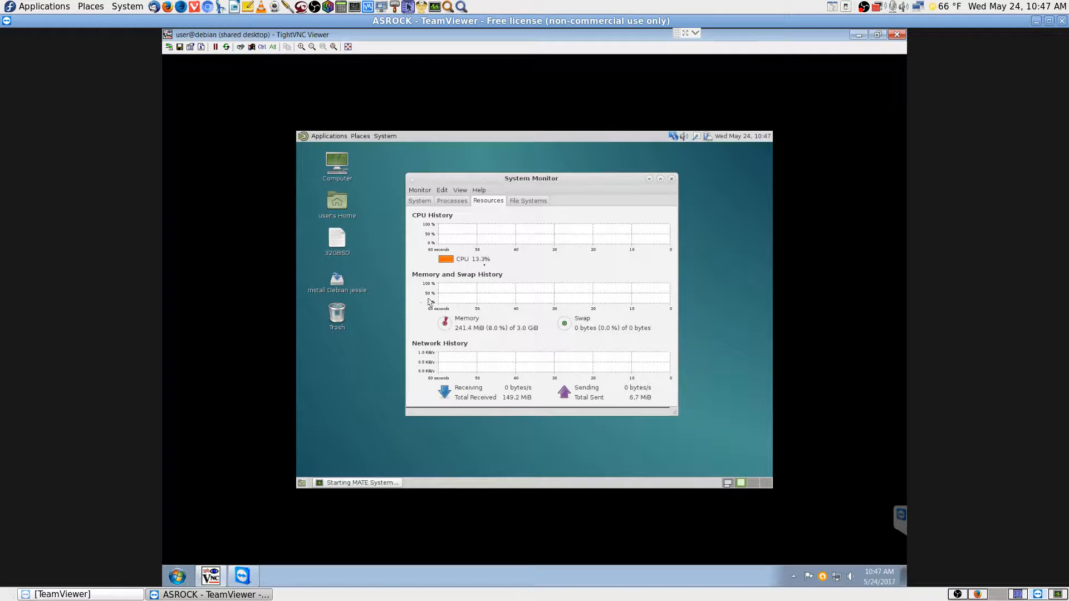
# - Maximize the remote MATE System Monitor window to fill the Debian desktop
pyautogui.click(660, 178)
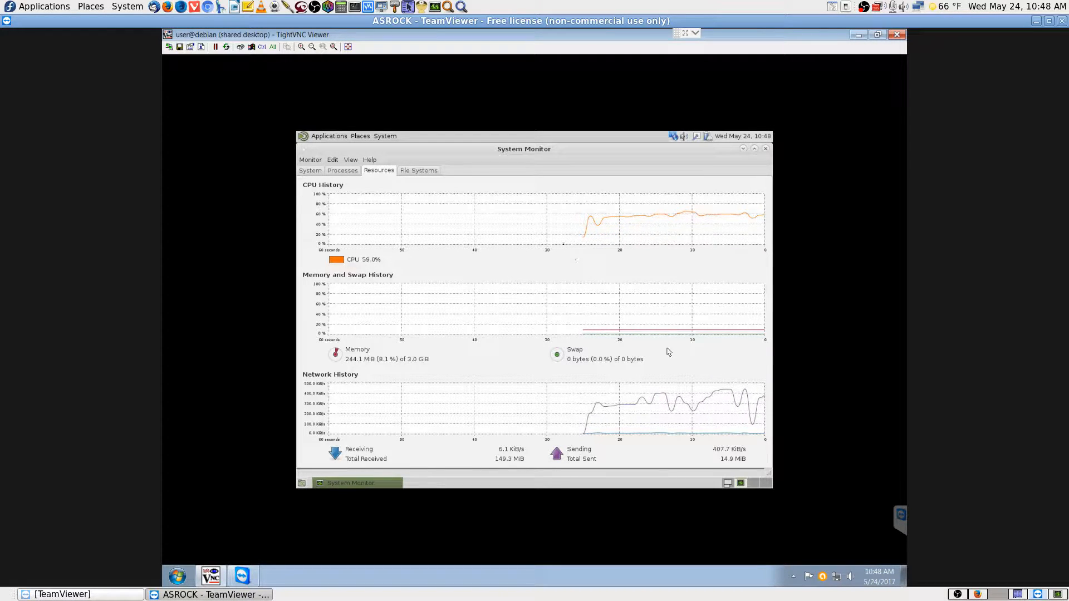
# - Tour the System Monitor's Processes, System, Resources and File Systems tabs, ending on Processes
pyautogui.click(343, 170)
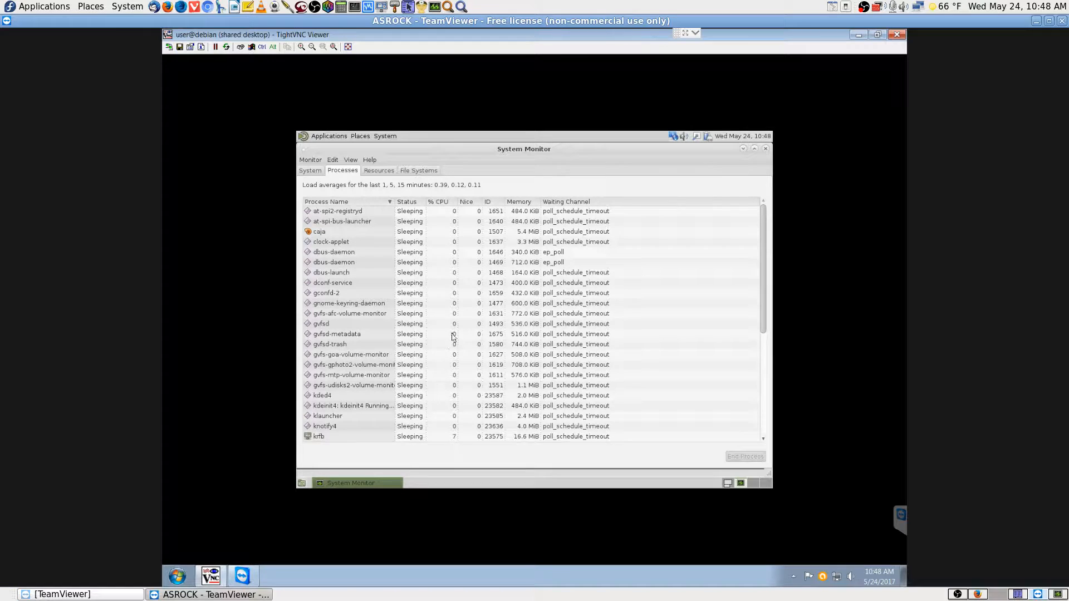
pyautogui.click(308, 172)
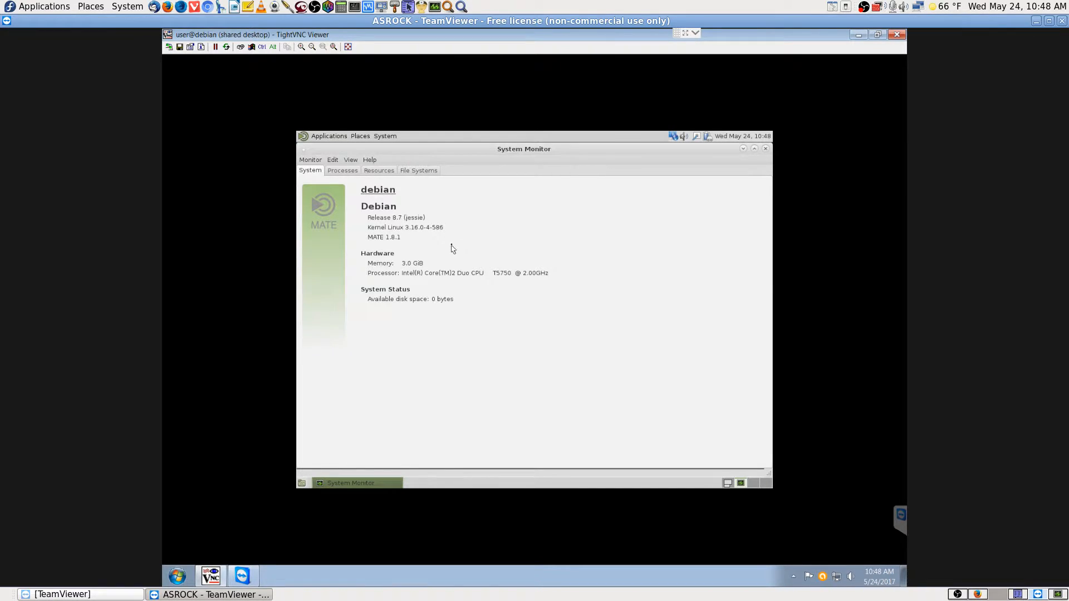
pyautogui.click(345, 171)
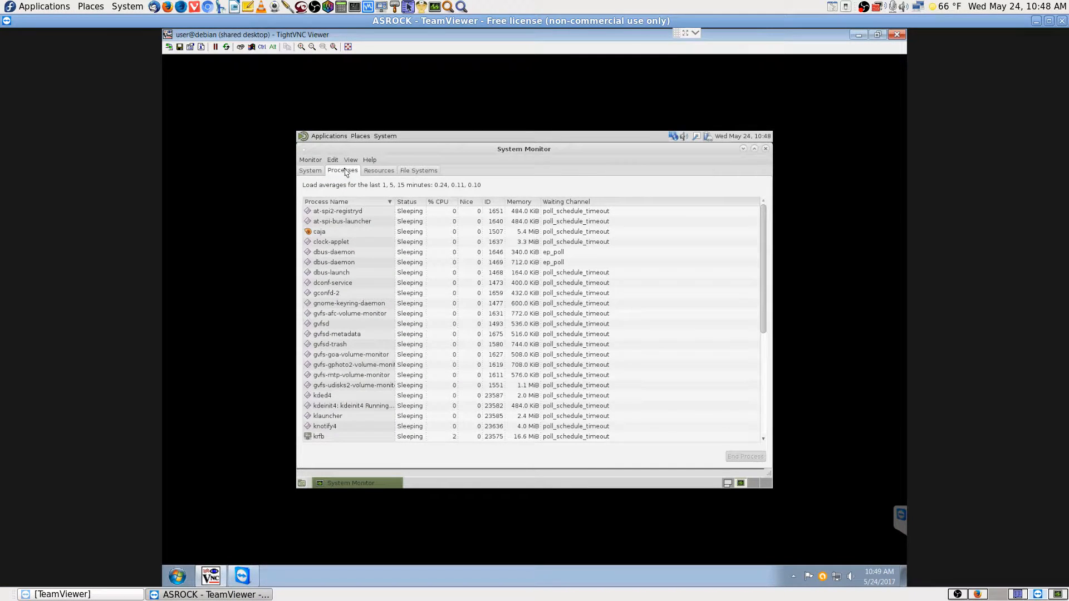
pyautogui.click(383, 173)
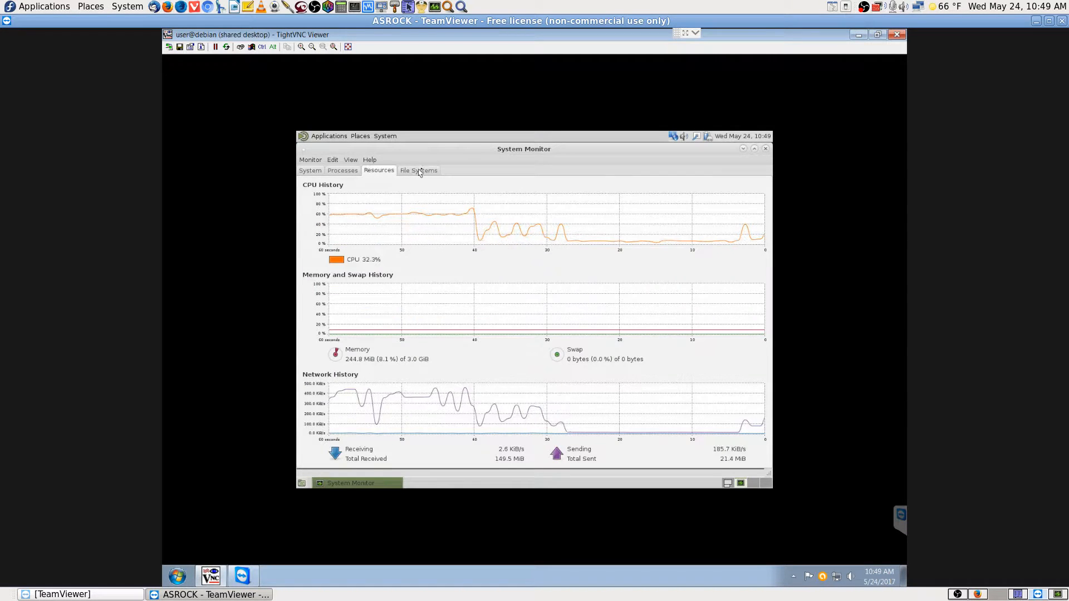
pyautogui.click(422, 172)
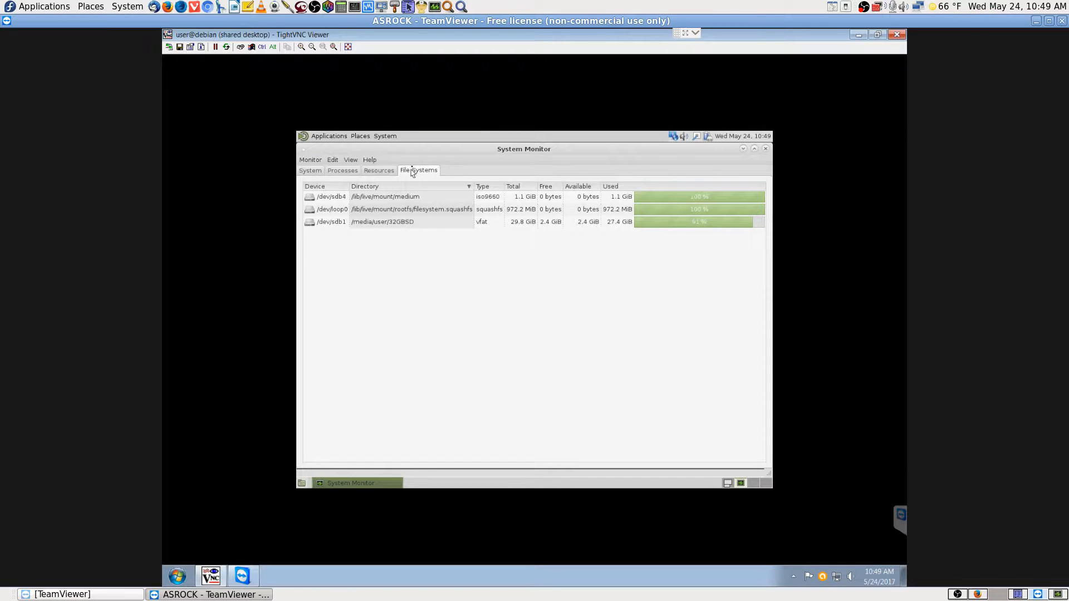
pyautogui.click(376, 173)
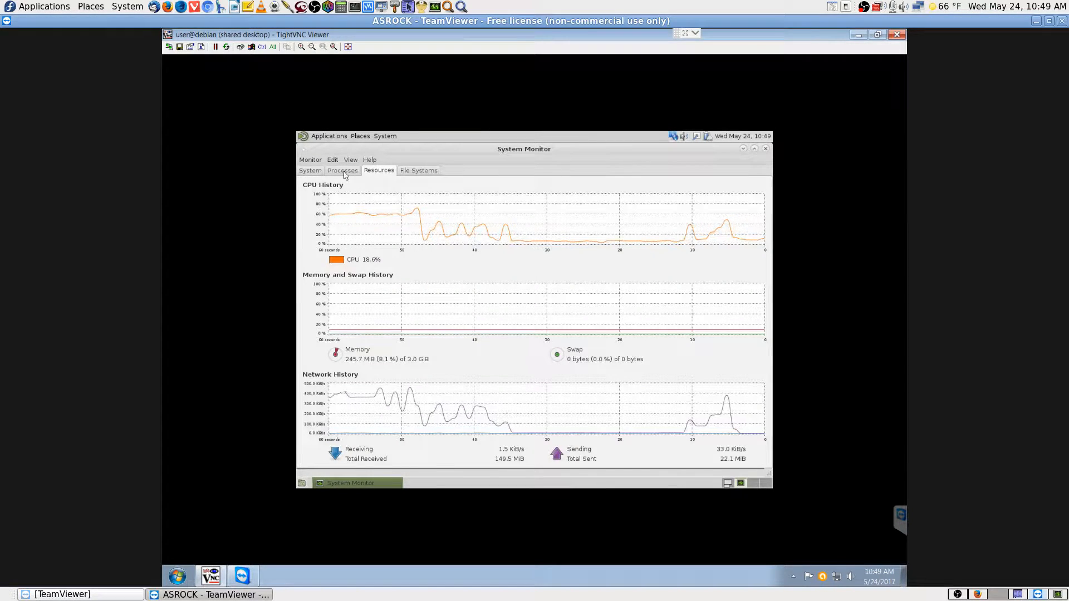
pyautogui.click(344, 174)
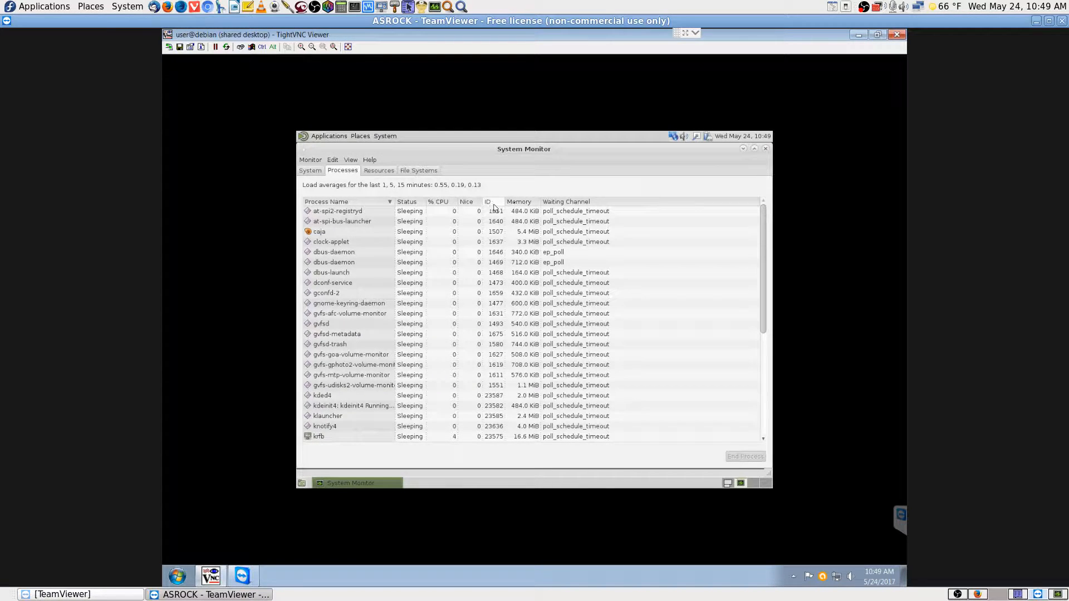
# - Sort remote processes by Memory descending, putting mate-panel (36.4 MiB) on top
pyautogui.click(526, 204)
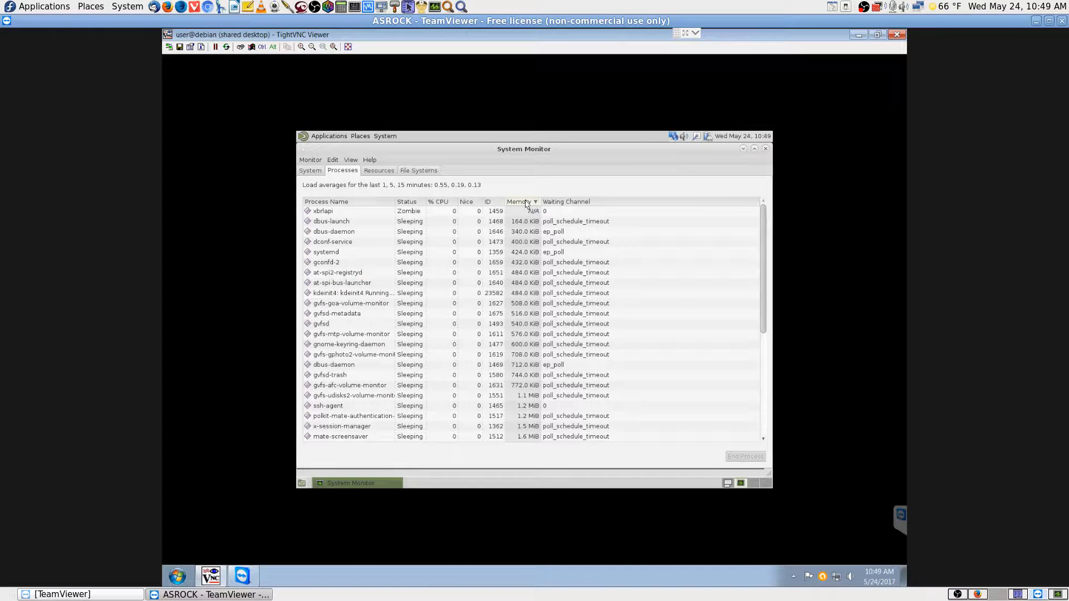
pyautogui.click(526, 204)
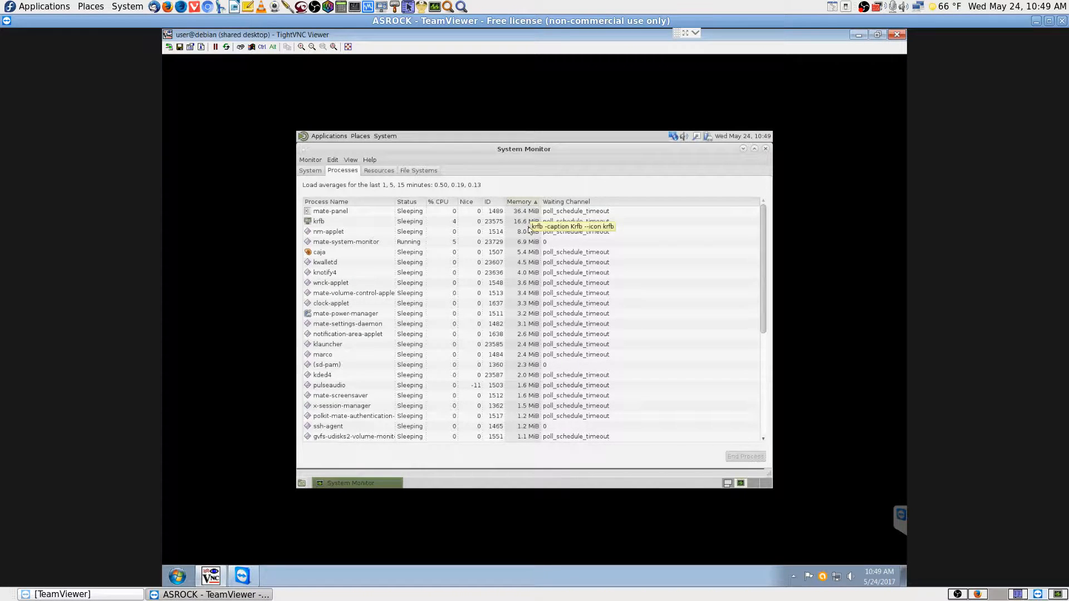
pyautogui.click(1057, 593)
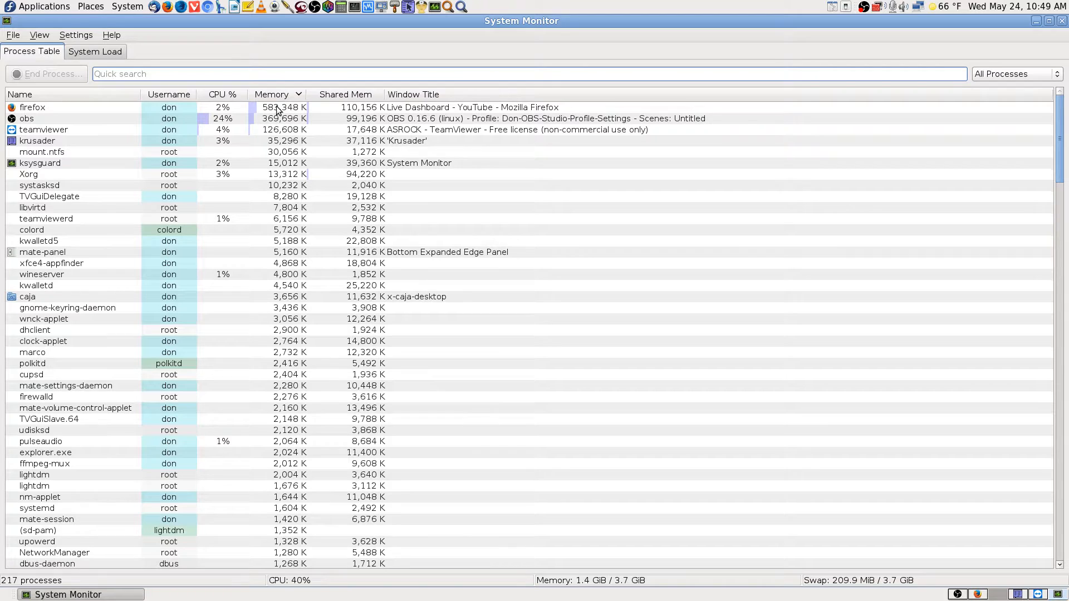
# - Compare local Memory and CPU values in KSysGuard, then close the remote System Monitor and return
pyautogui.moveTo(277, 109)
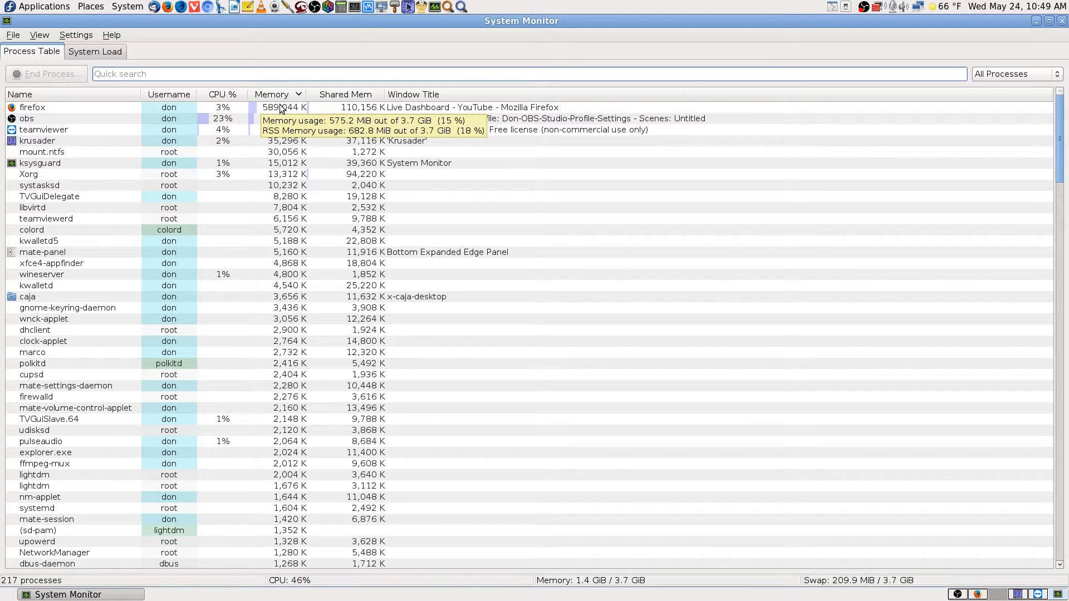
pyautogui.moveTo(227, 121)
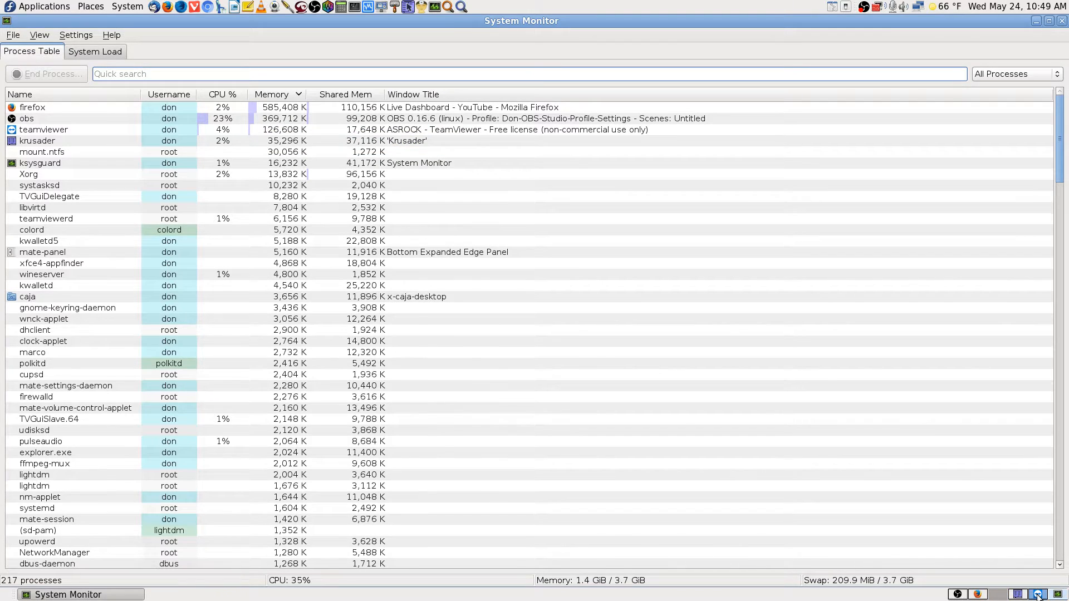
pyautogui.click(996, 594)
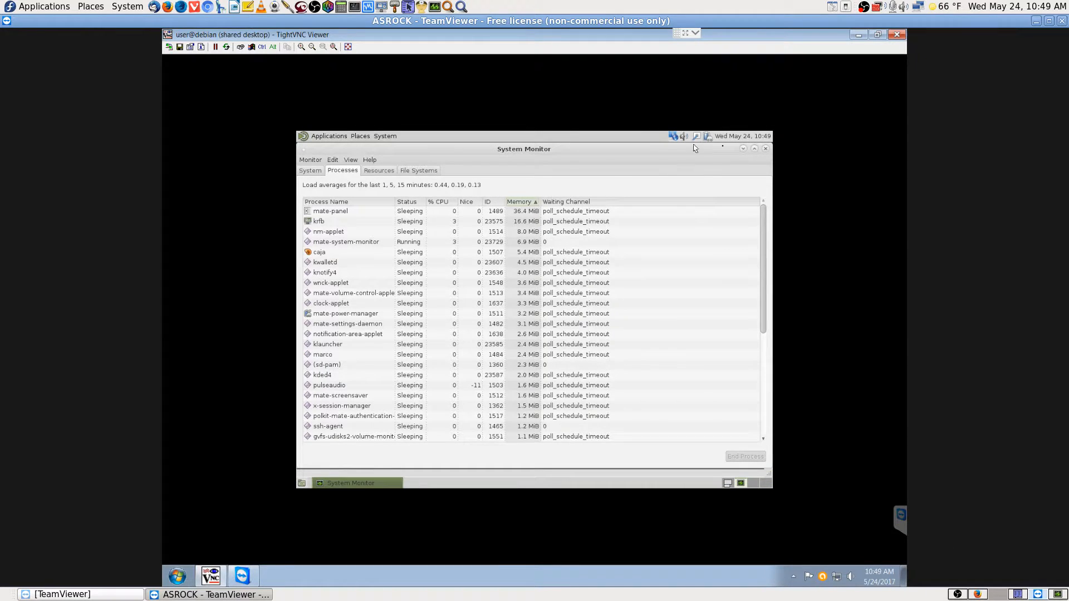
pyautogui.click(766, 149)
pyautogui.click(1057, 594)
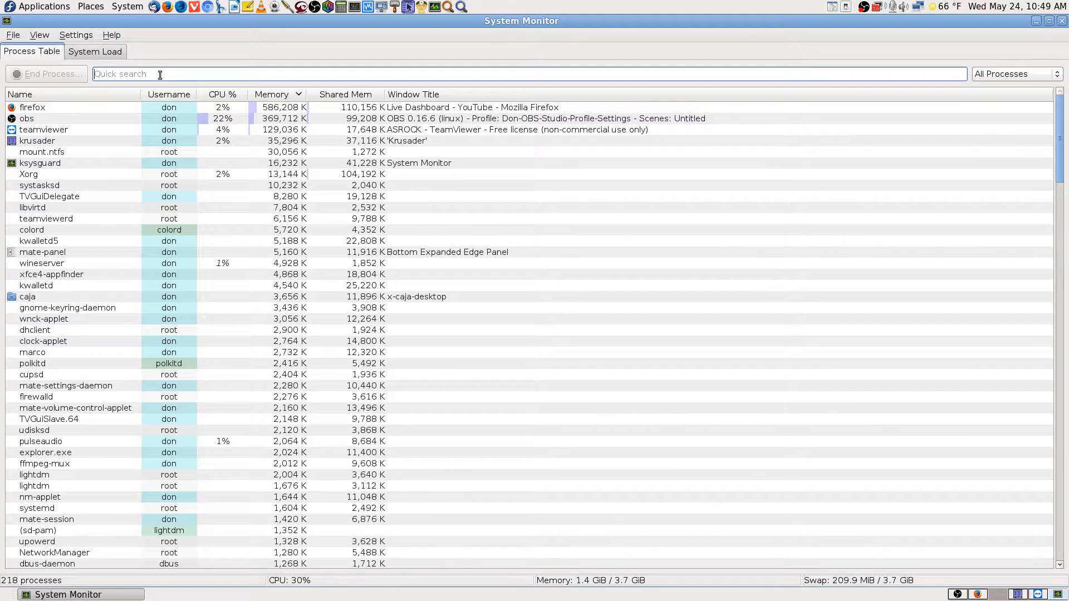
pyautogui.write('k')
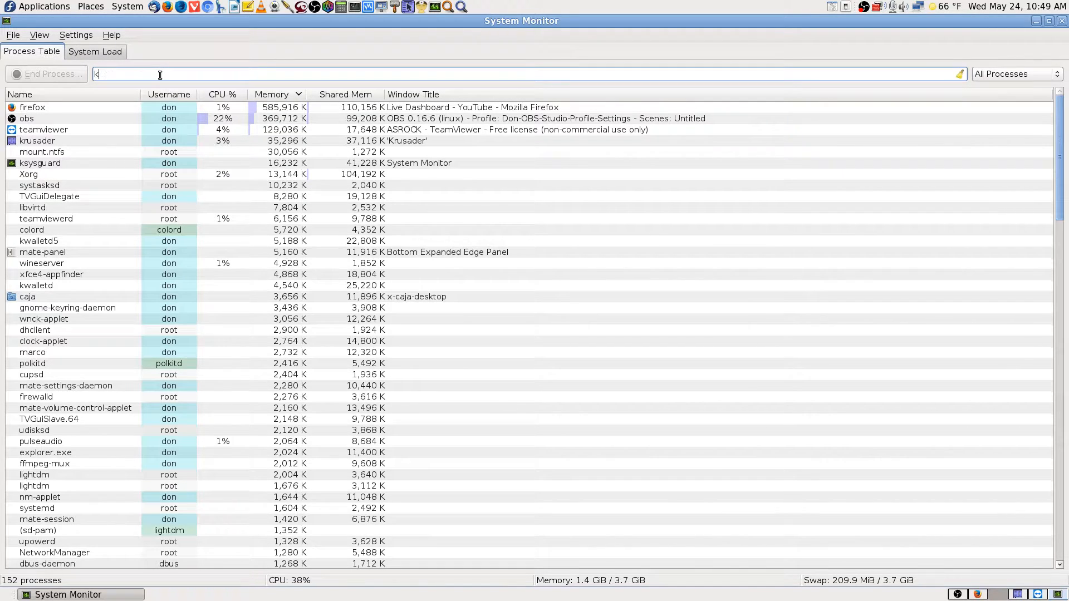
pyautogui.write('ru')
pyautogui.press('BackSpace')
pyautogui.press('BackSpace')
pyautogui.press('BackSpace')
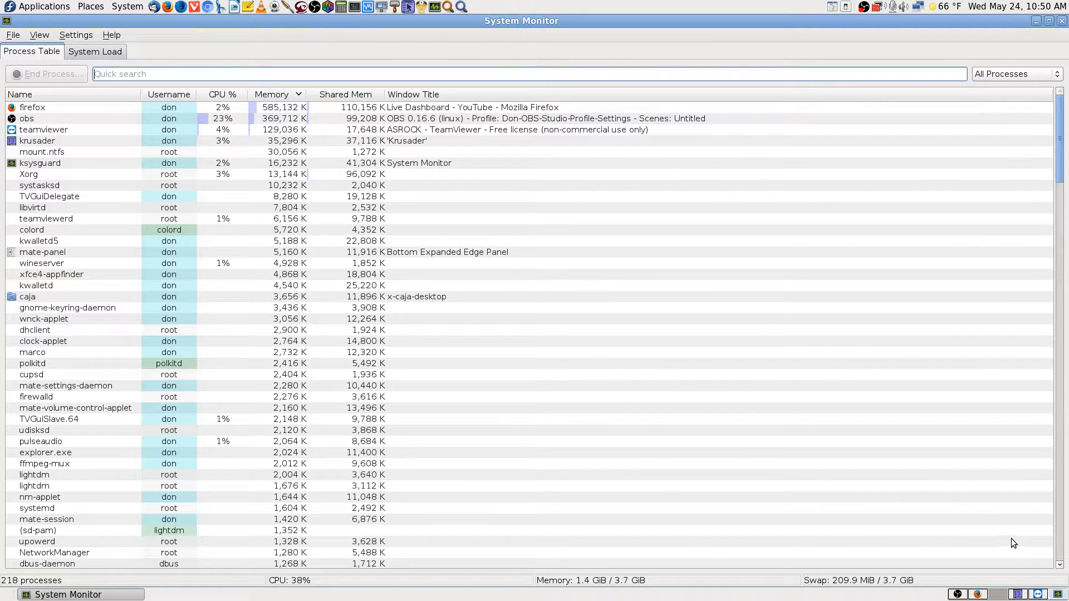
pyautogui.click(976, 594)
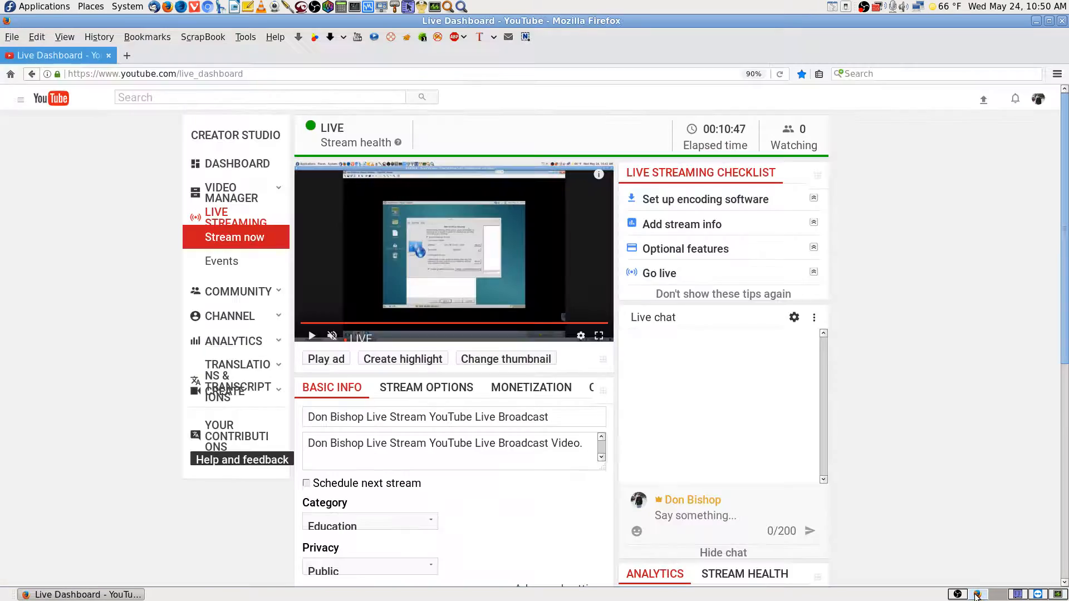
pyautogui.click(1058, 594)
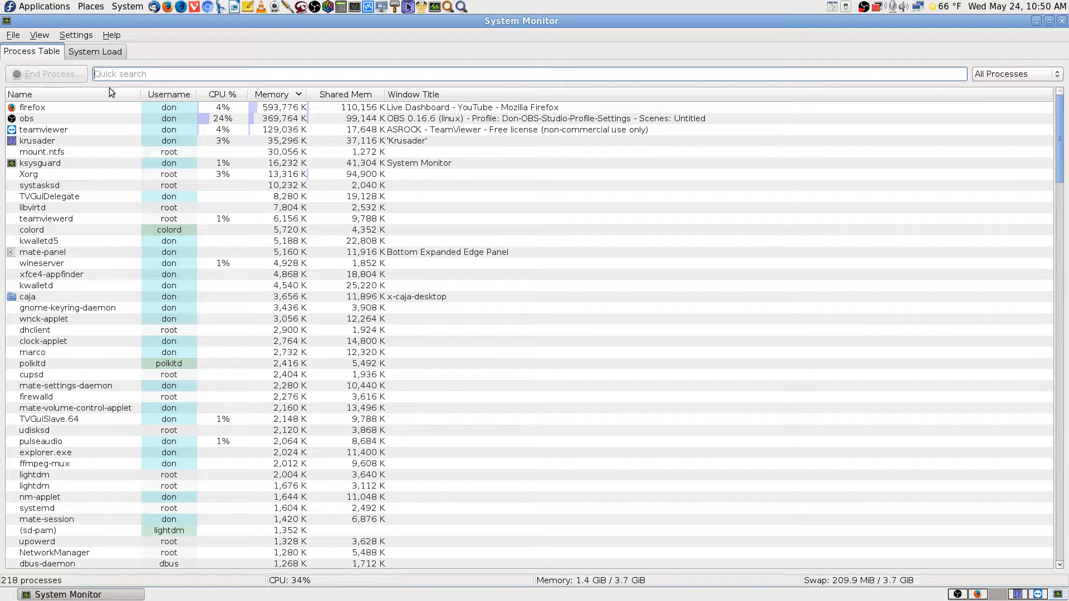
pyautogui.click(123, 74)
pyautogui.write('fir')
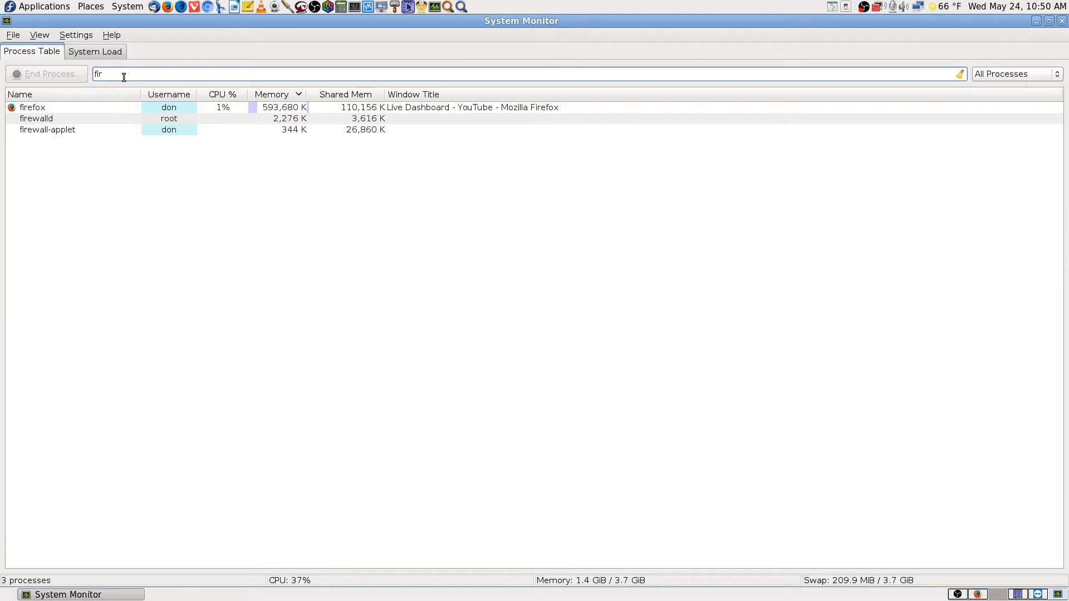
pyautogui.press('BackSpace')
pyautogui.write('refox')
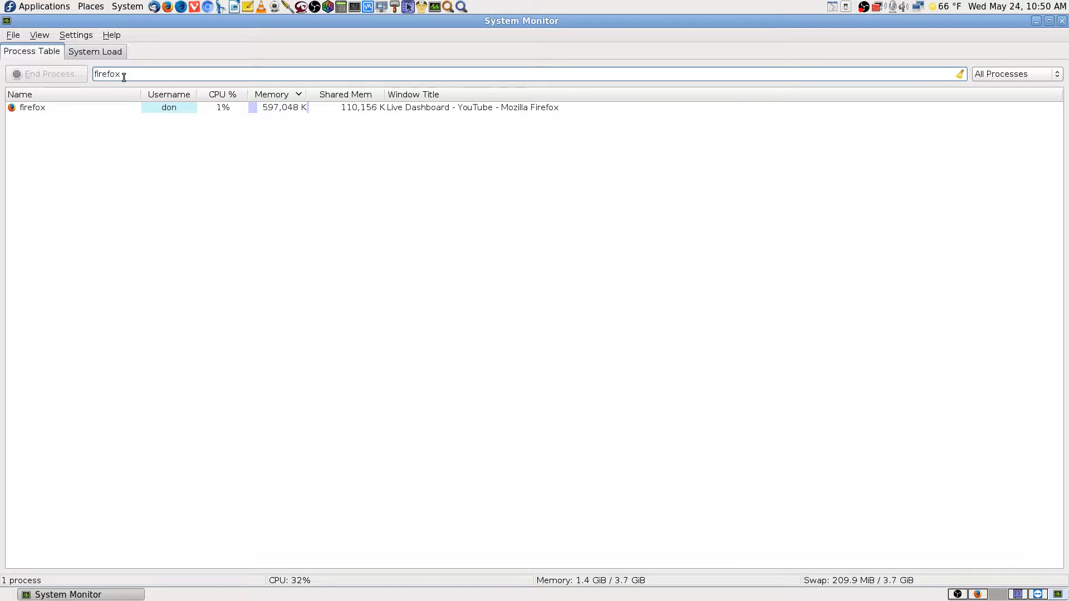
pyautogui.press('BackSpace')
pyautogui.press('BackSpace')
pyautogui.press('BackSpace')
pyautogui.press('BackSpace')
pyautogui.press('BackSpace')
pyautogui.press('BackSpace')
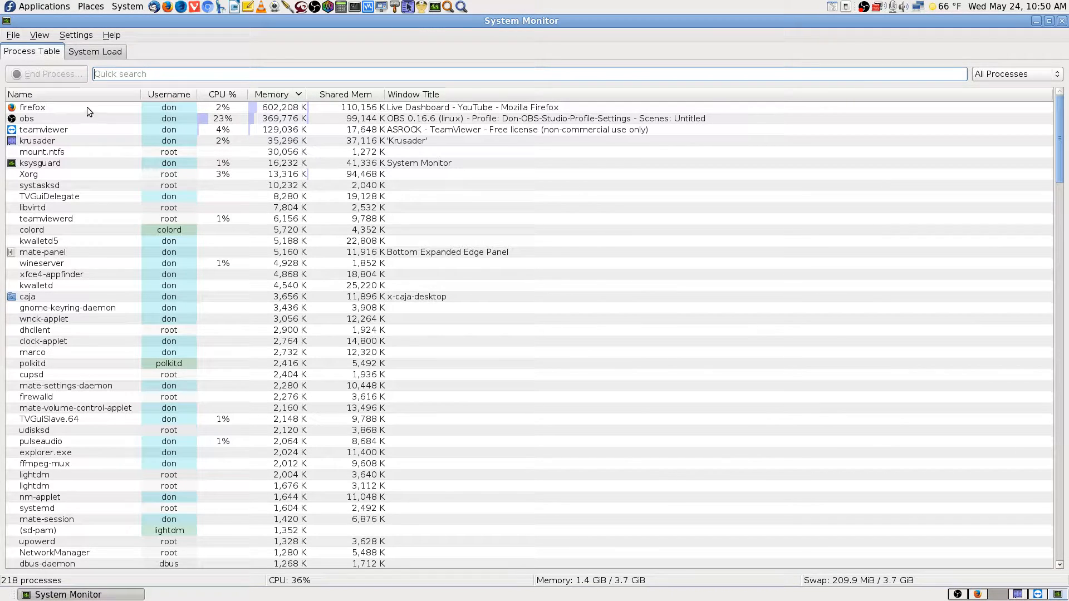
pyautogui.click(216, 94)
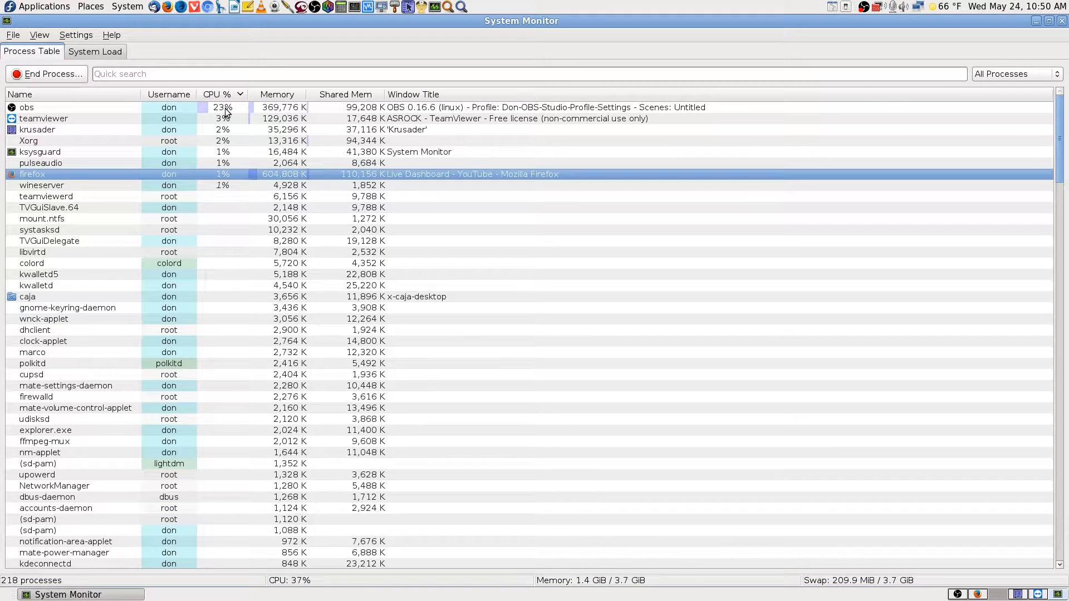
pyautogui.click(283, 95)
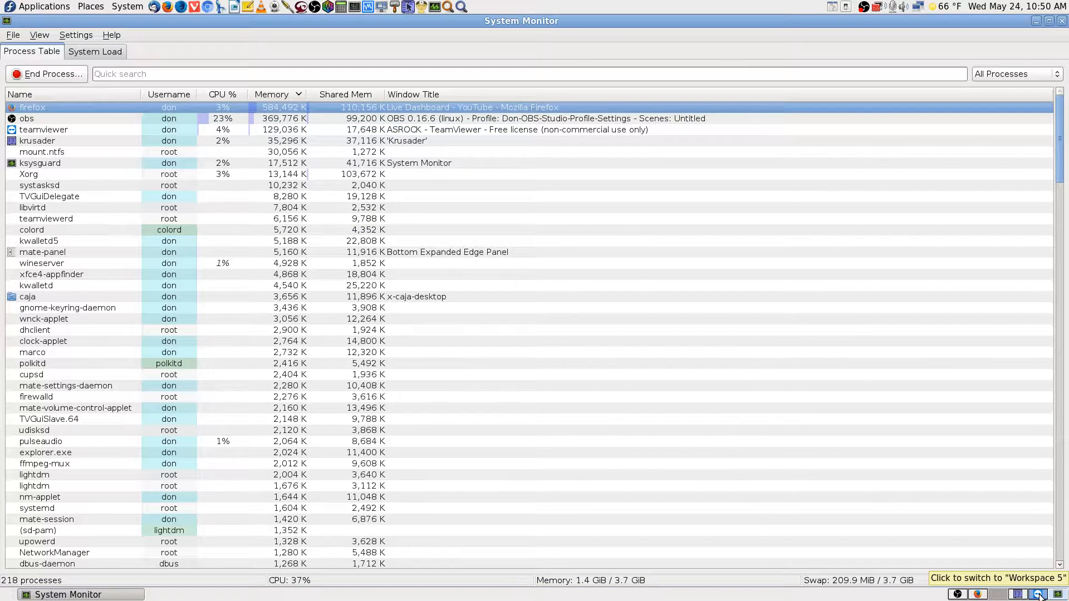
# - Check the YouTube dashboard and OBS preview, then return to TeamViewer's bare Debian desktop view
pyautogui.click(978, 595)
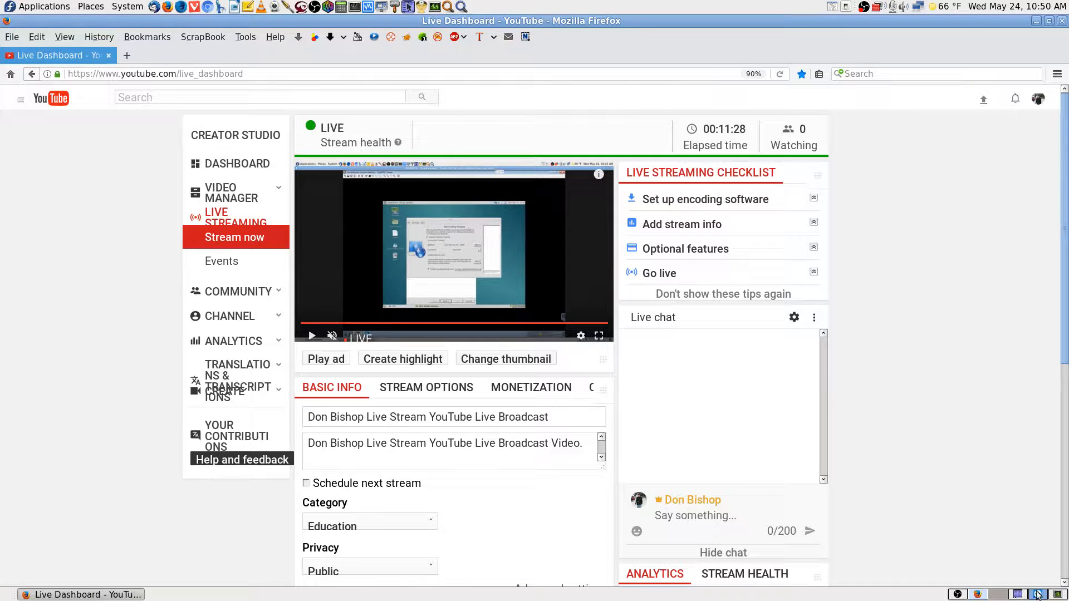
pyautogui.click(958, 594)
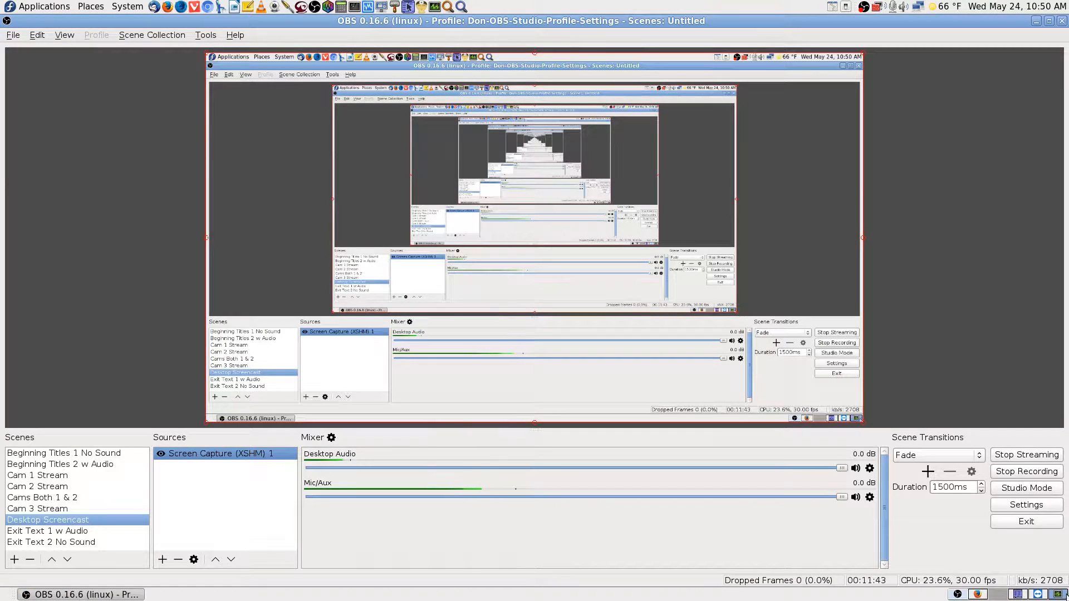
pyautogui.click(1038, 594)
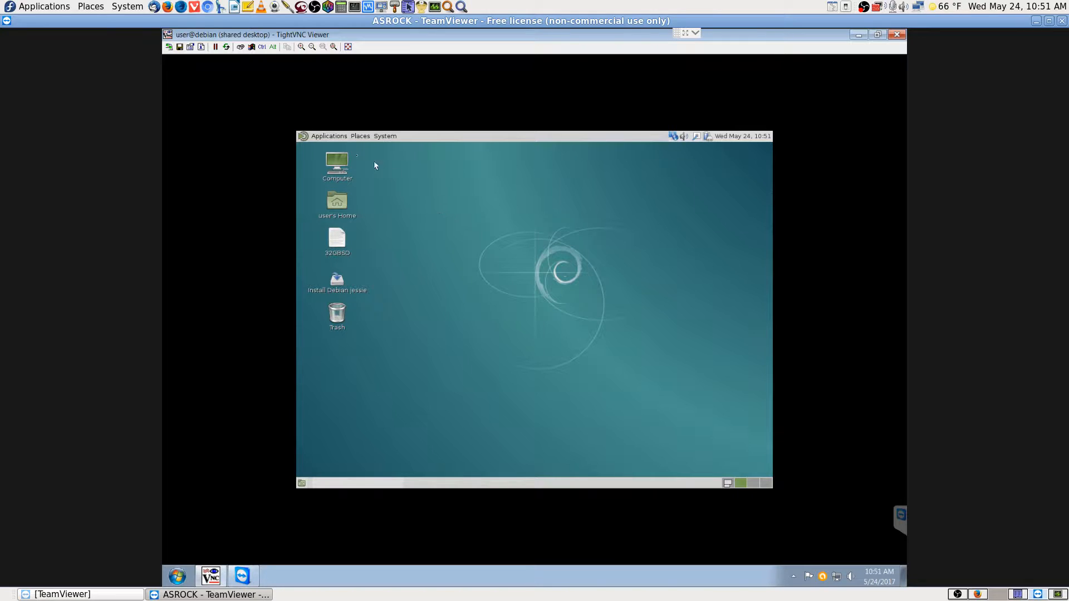
# - Browse each category of the remote Debian Applications menu, then the System > Administration list
pyautogui.click(321, 137)
pyautogui.moveTo(327, 155)
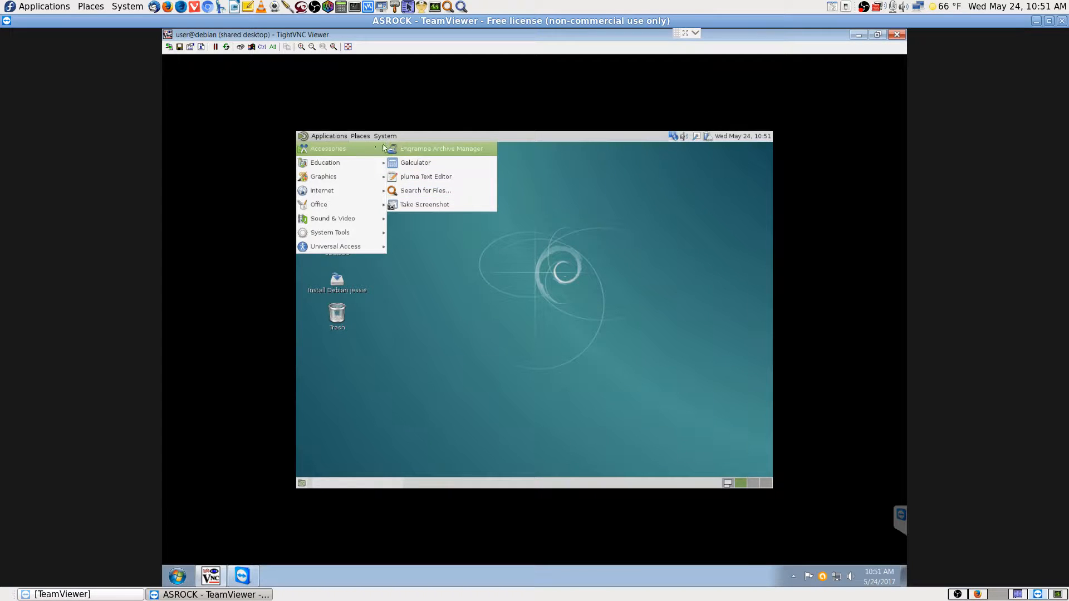
pyautogui.moveTo(358, 170)
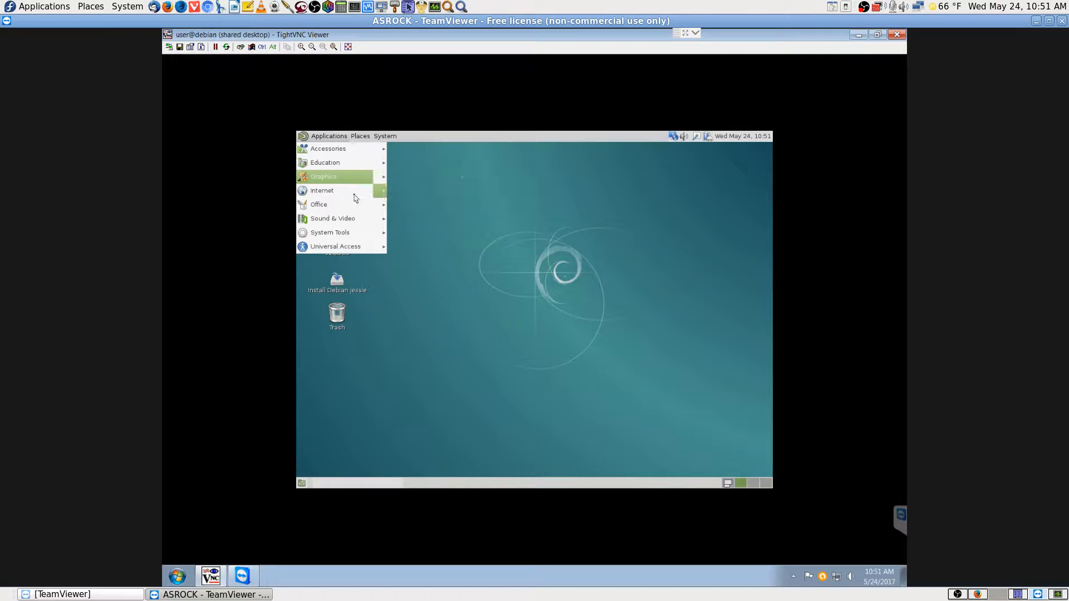
pyautogui.moveTo(354, 198)
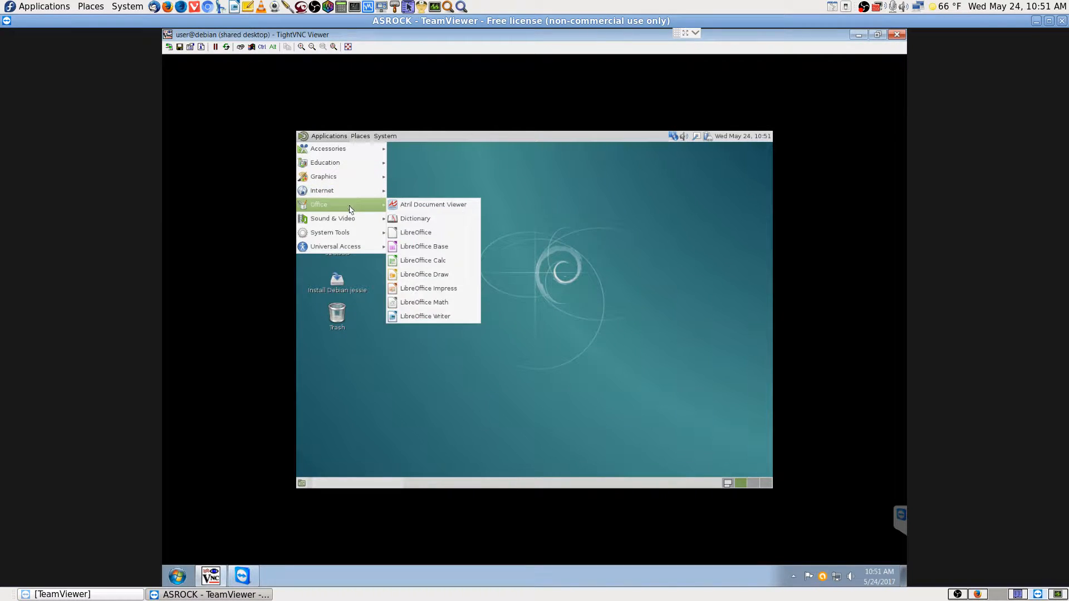
pyautogui.moveTo(349, 223)
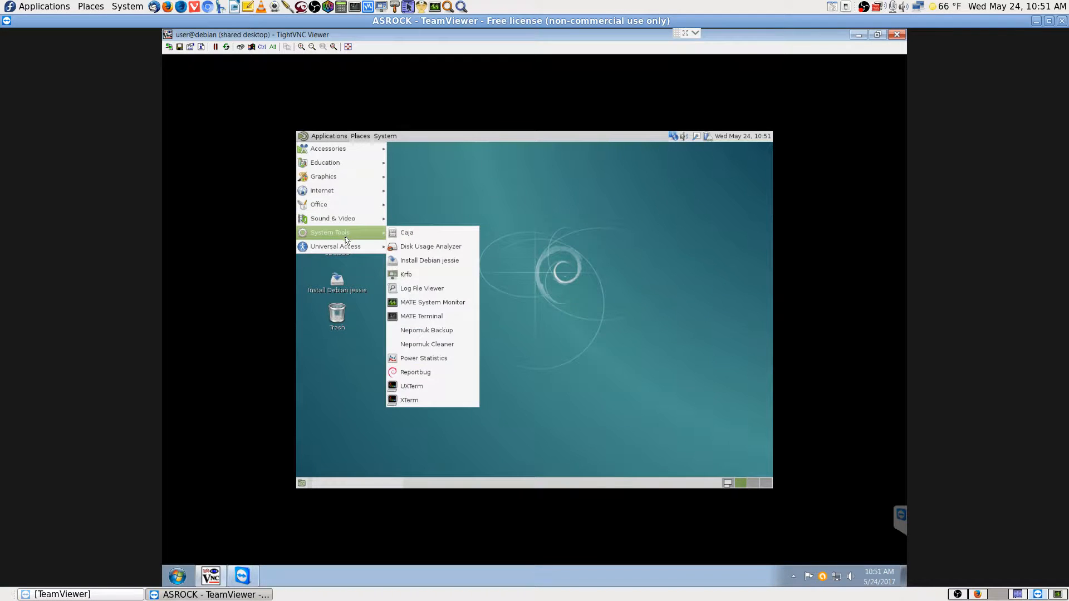
pyautogui.moveTo(345, 251)
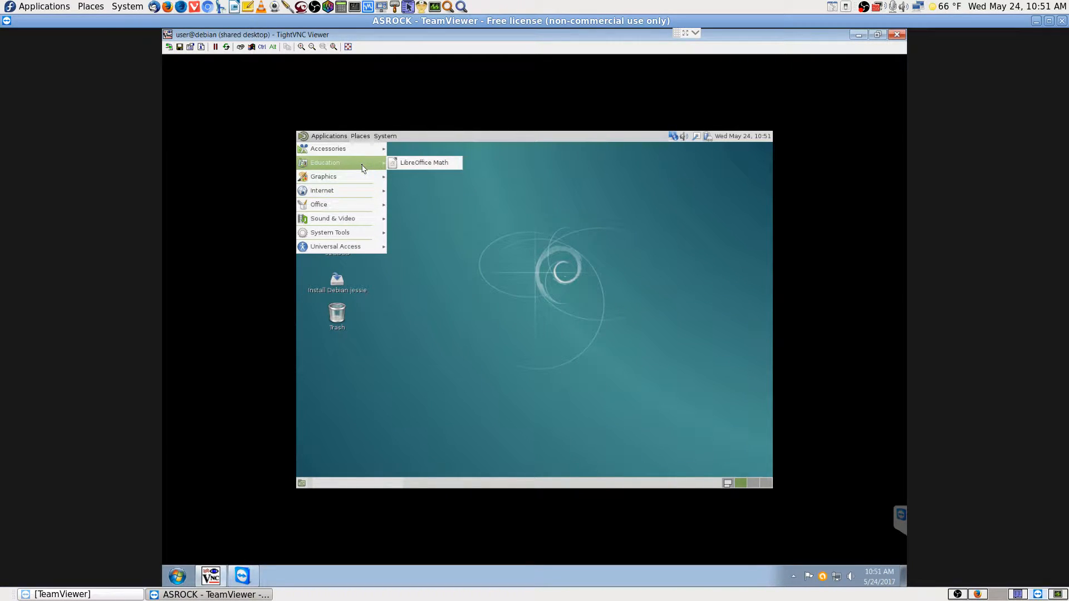
pyautogui.moveTo(367, 147)
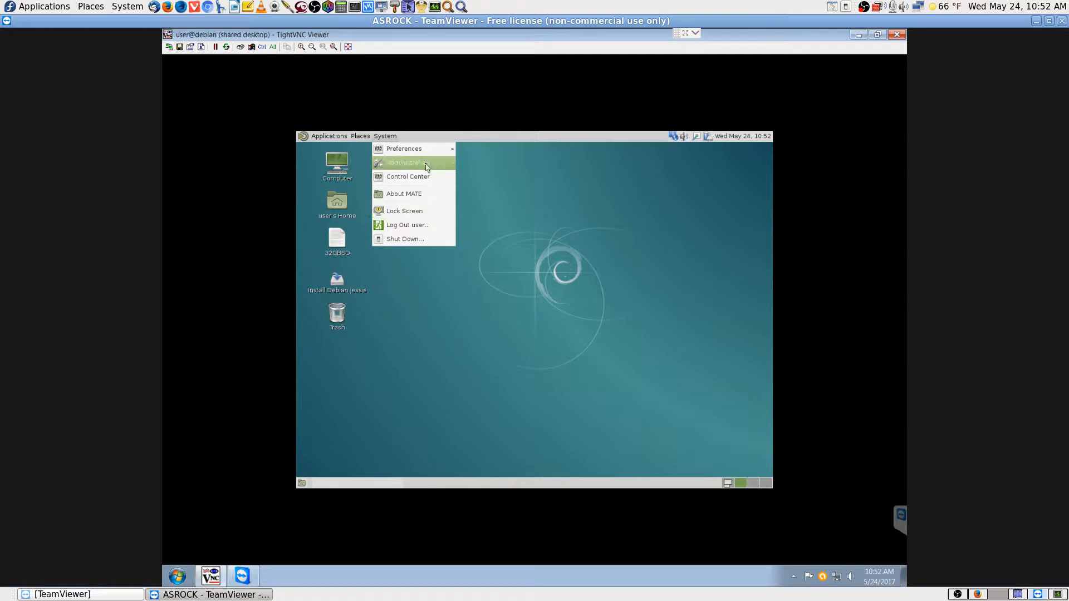
# - Launch Synaptic Package Manager from System > Administration on the remote Debian machine
pyautogui.click(495, 162)
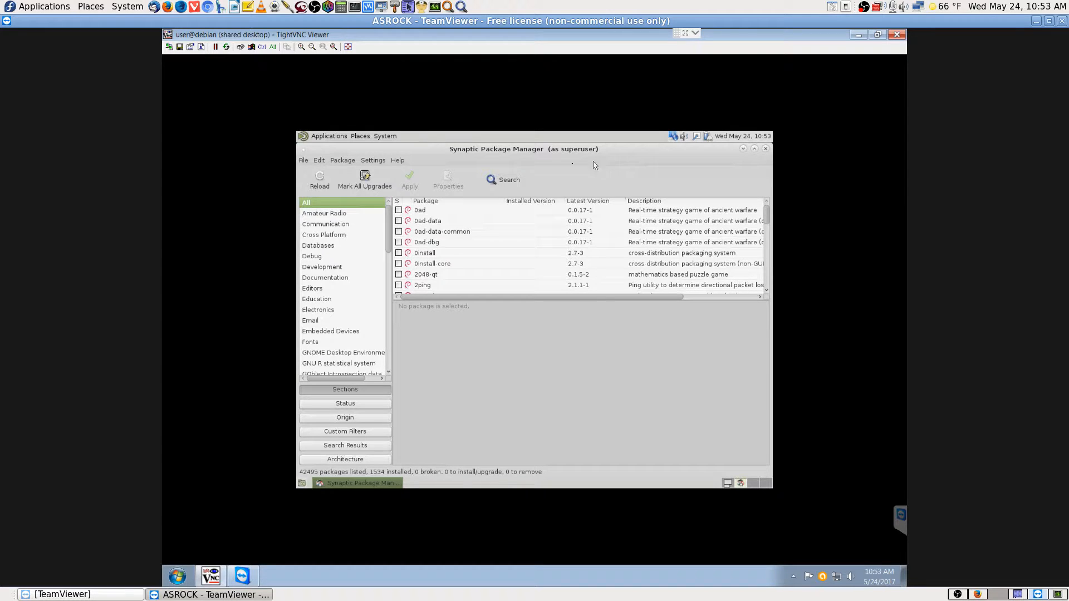
# - Search Synaptic's packages for 'vnc', narrowing the list to 80 matches
pyautogui.click(510, 182)
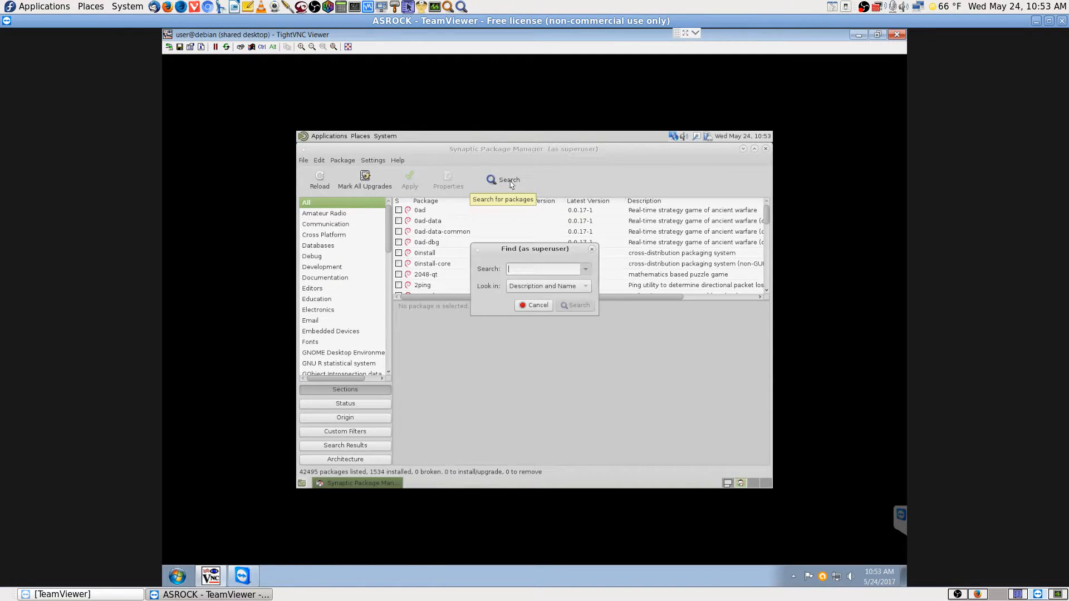
pyautogui.write('vn')
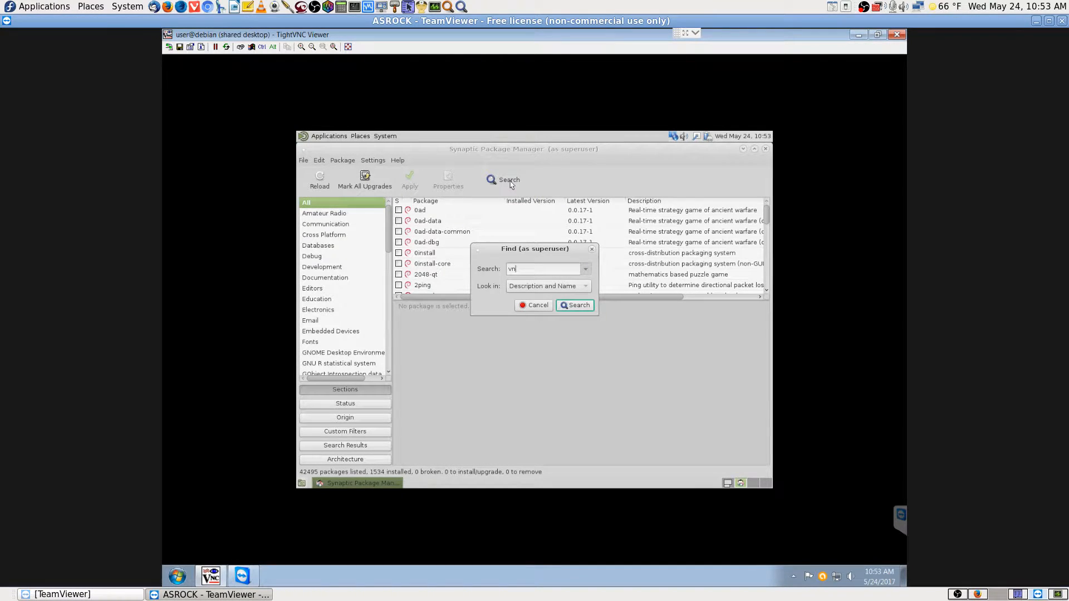
pyautogui.write('c')
pyautogui.press('Return')
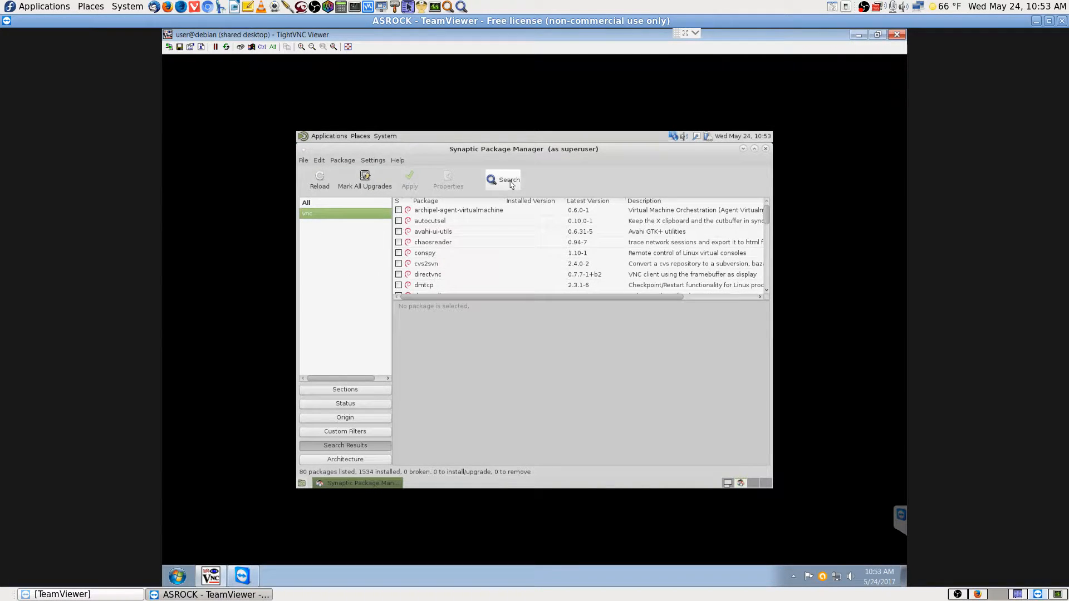
# - Read the krfb, vino and vinagre package descriptions in the vnc results
pyautogui.scroll(-3, 607, 265)
pyautogui.scroll(-5, 607, 265)
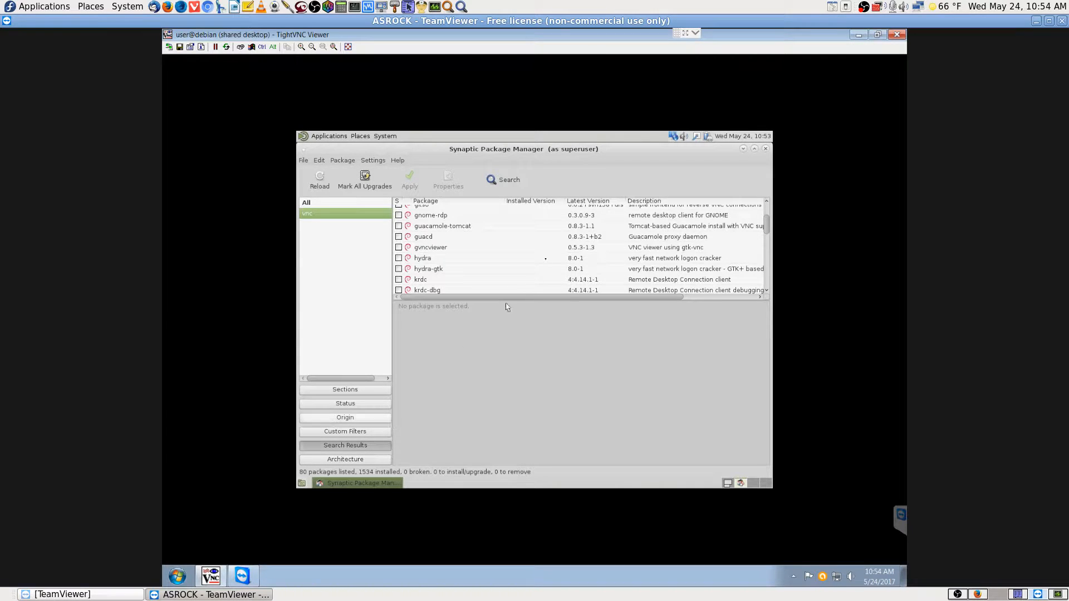
pyautogui.scroll(-5, 529, 259)
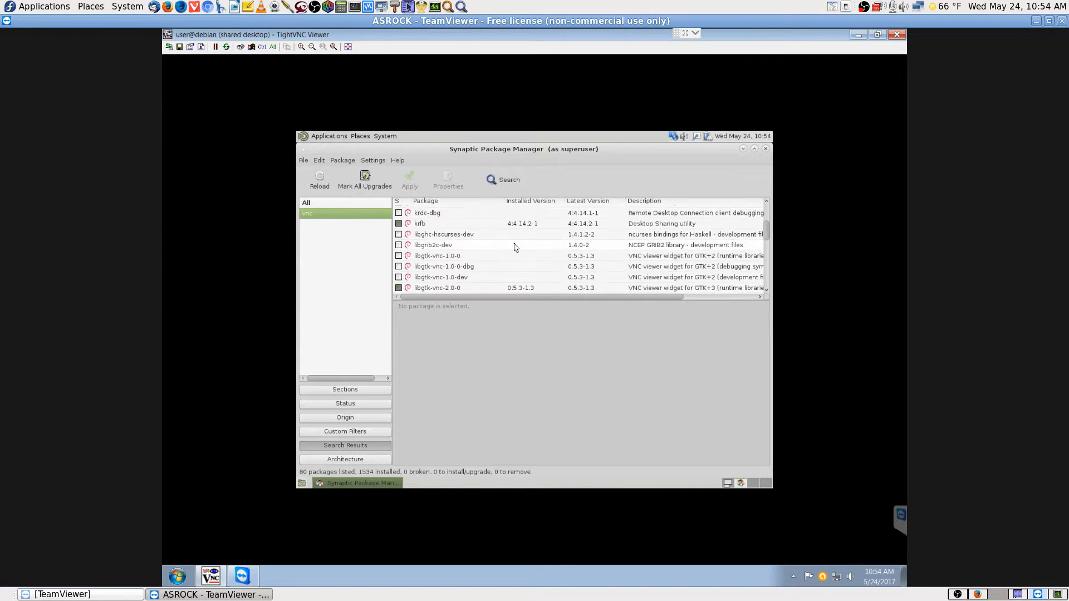
pyautogui.click(475, 225)
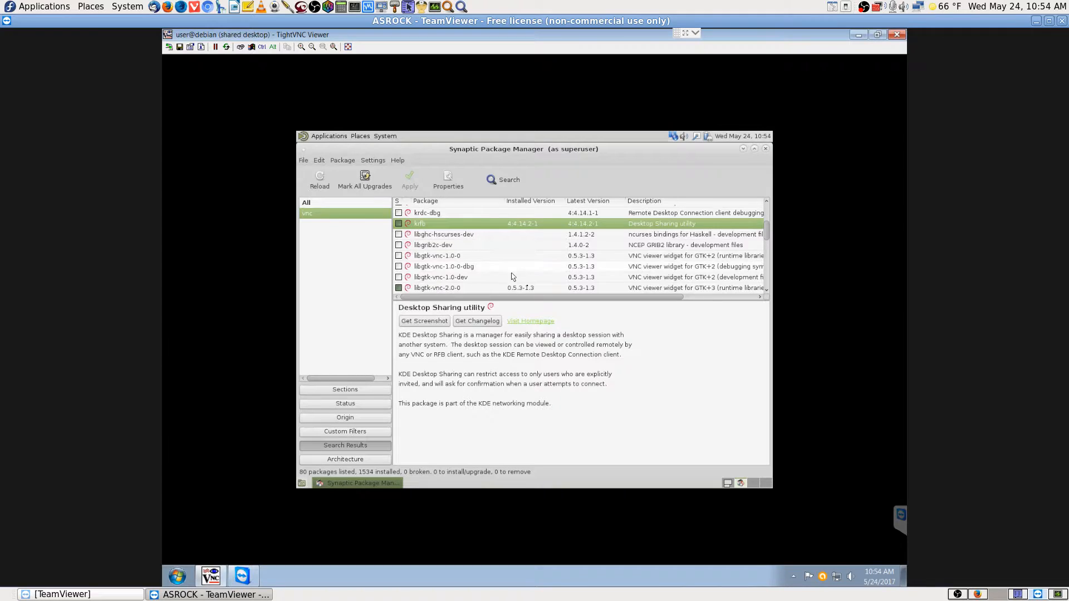
pyautogui.scroll(-3, 517, 278)
pyautogui.scroll(-5, 526, 284)
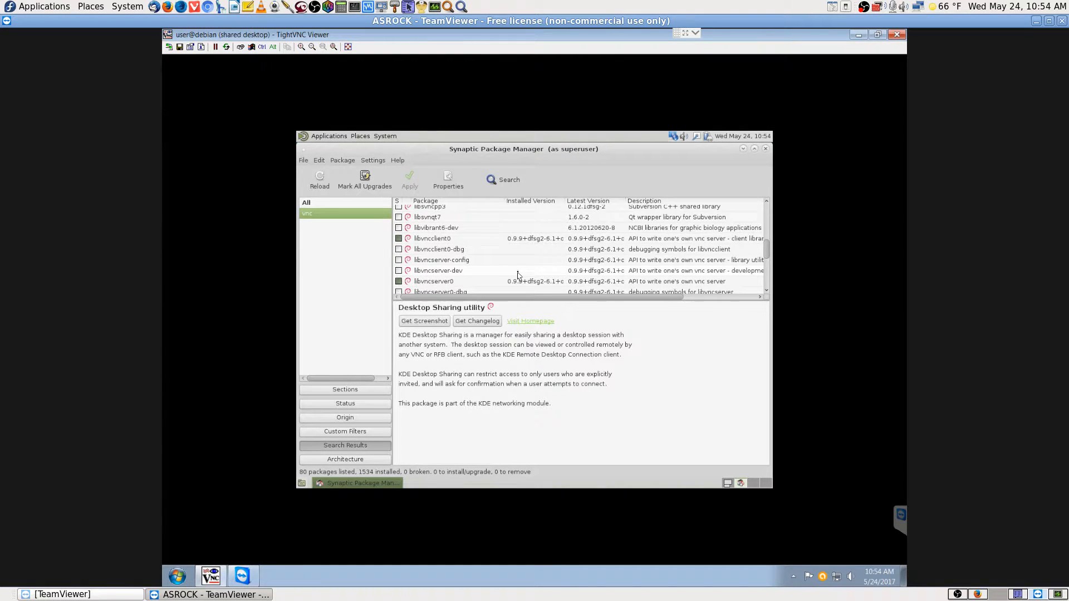
pyautogui.scroll(-5, 518, 272)
pyautogui.scroll(-2, 518, 267)
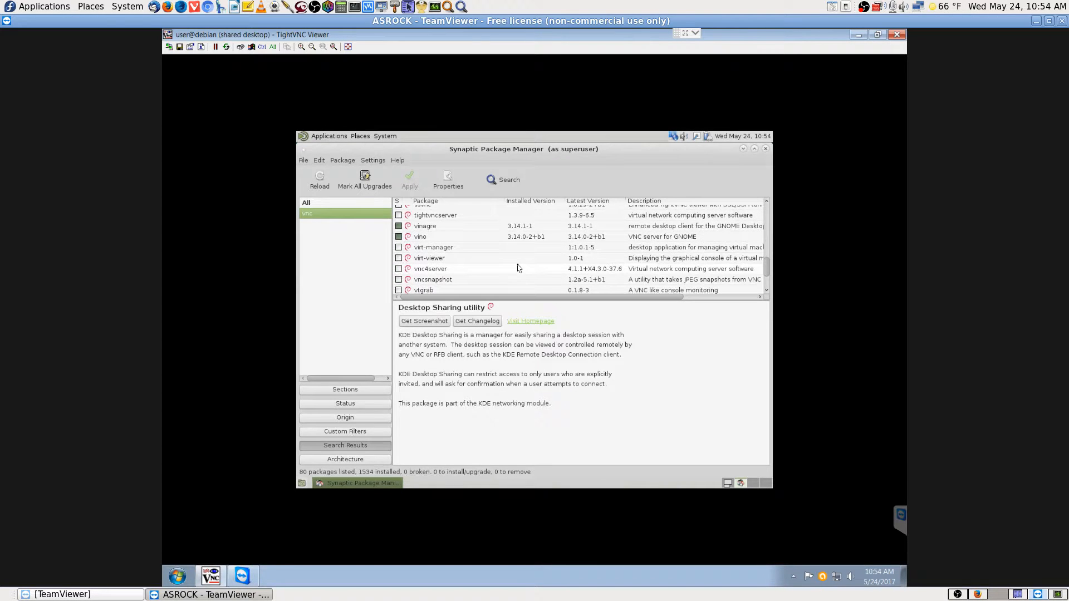
pyautogui.click(428, 240)
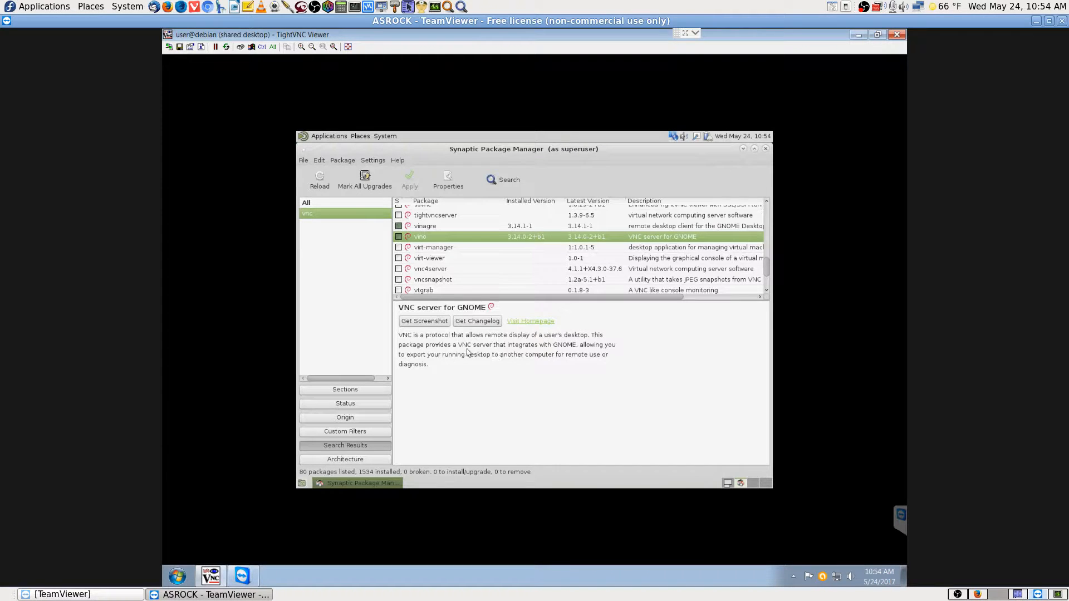
pyautogui.click(436, 227)
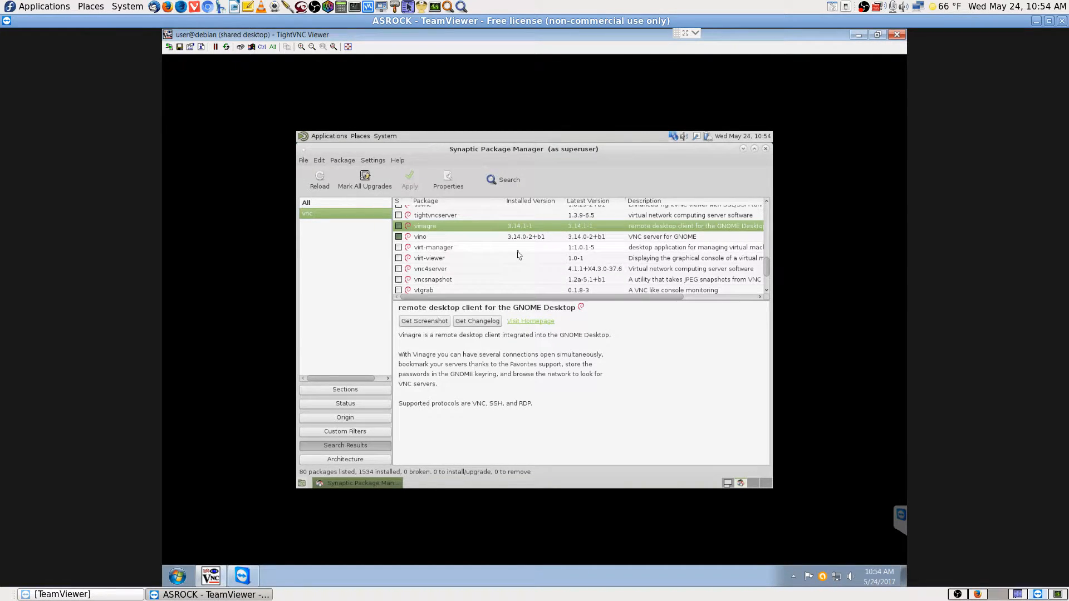
# - Scroll the vnc results back to krfb and show its Desktop Sharing details
pyautogui.scroll(3, 518, 254)
pyautogui.scroll(-1, 518, 254)
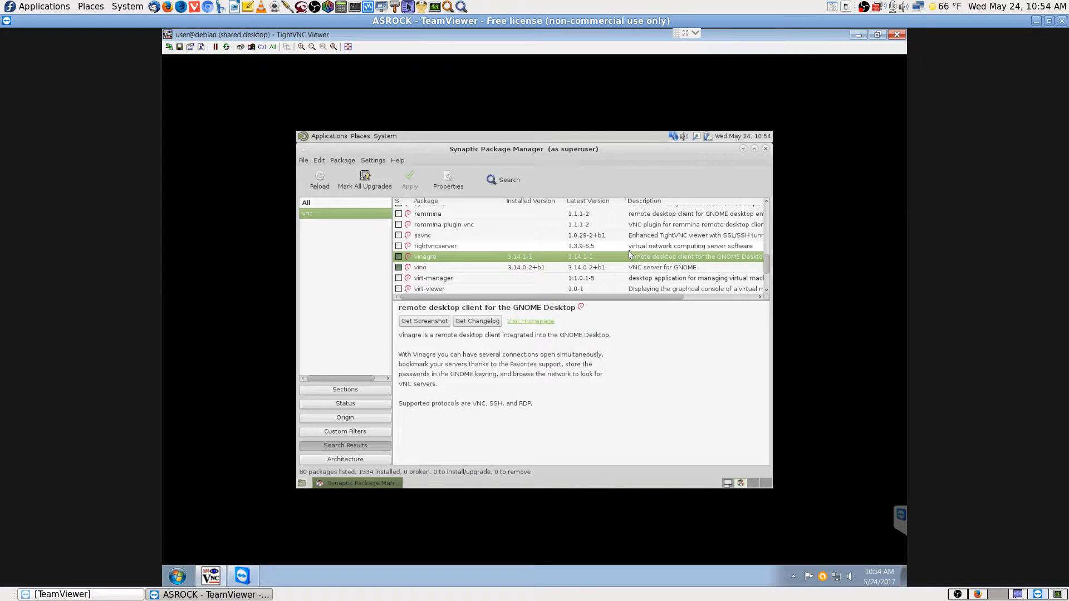
pyautogui.scroll(3, 629, 254)
pyautogui.scroll(2, 630, 255)
pyautogui.scroll(2, 630, 255)
pyautogui.scroll(6, 629, 254)
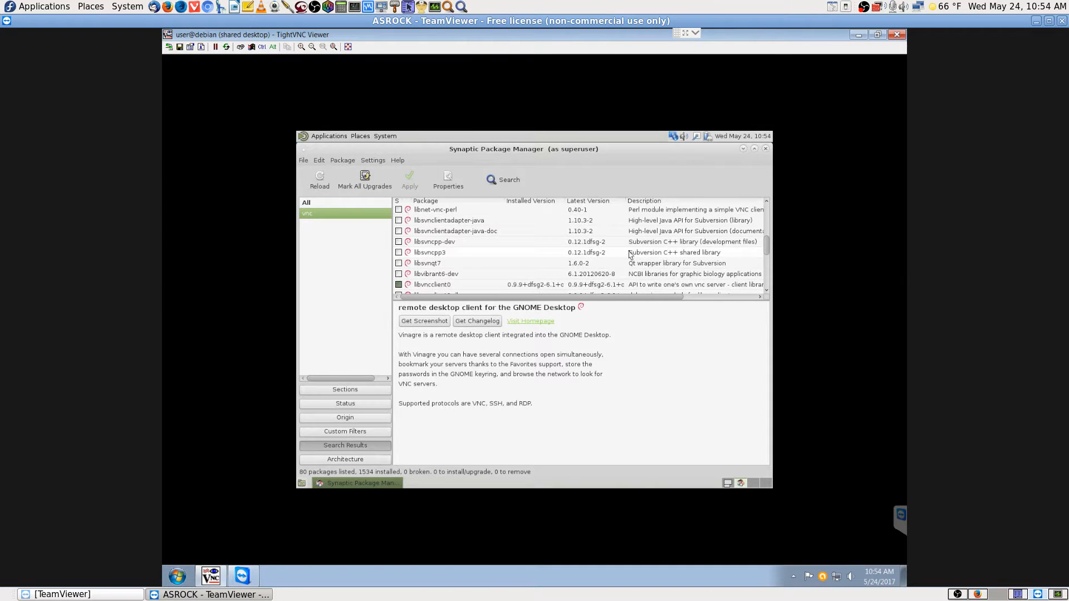
pyautogui.scroll(6, 630, 255)
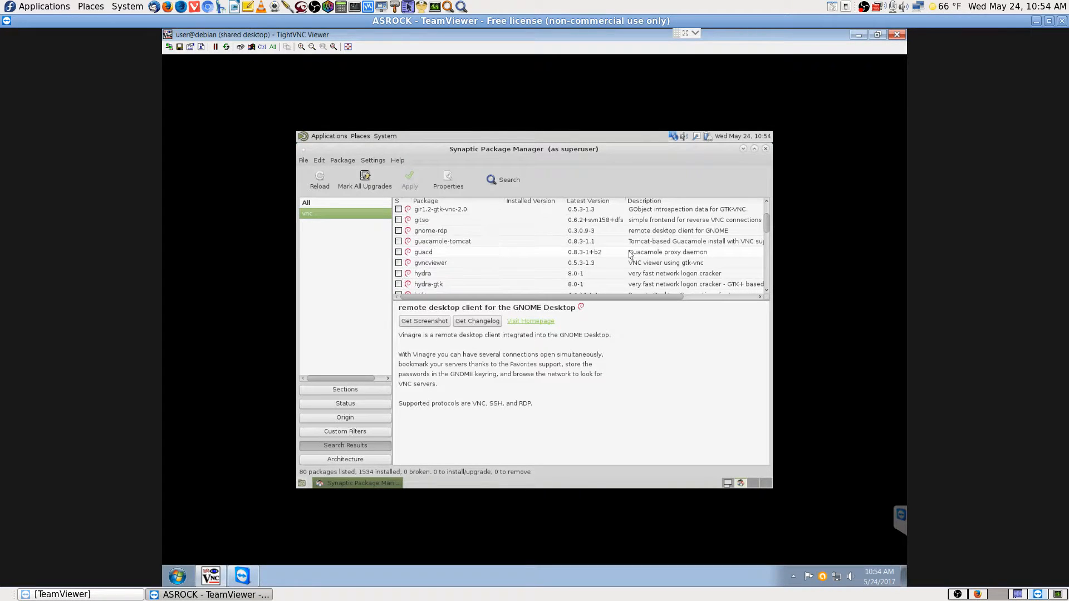
pyautogui.scroll(-3, 561, 259)
pyautogui.scroll(-3, 537, 255)
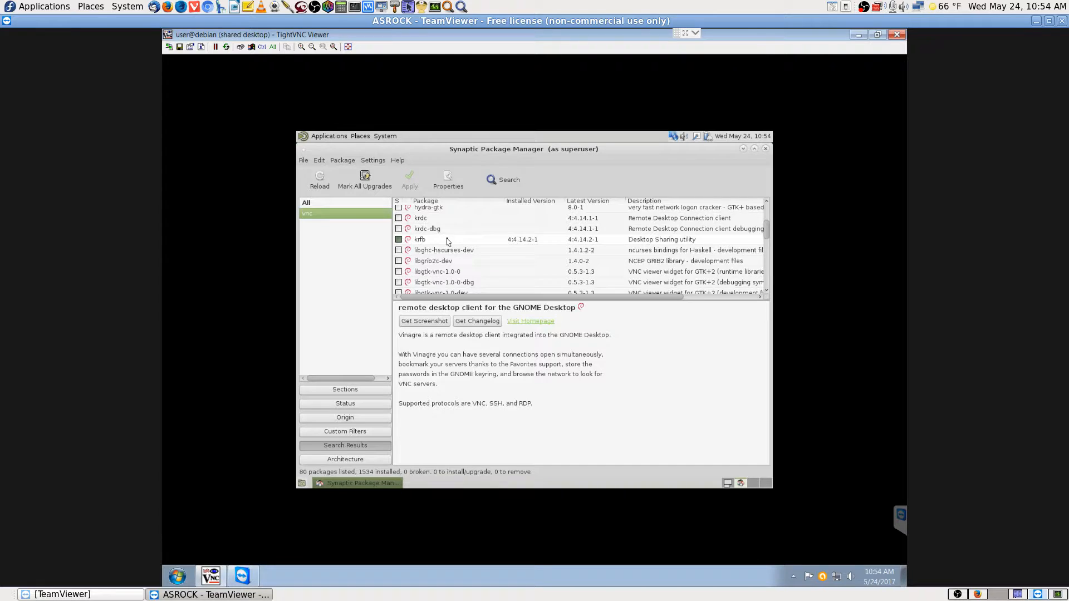
pyautogui.click(475, 243)
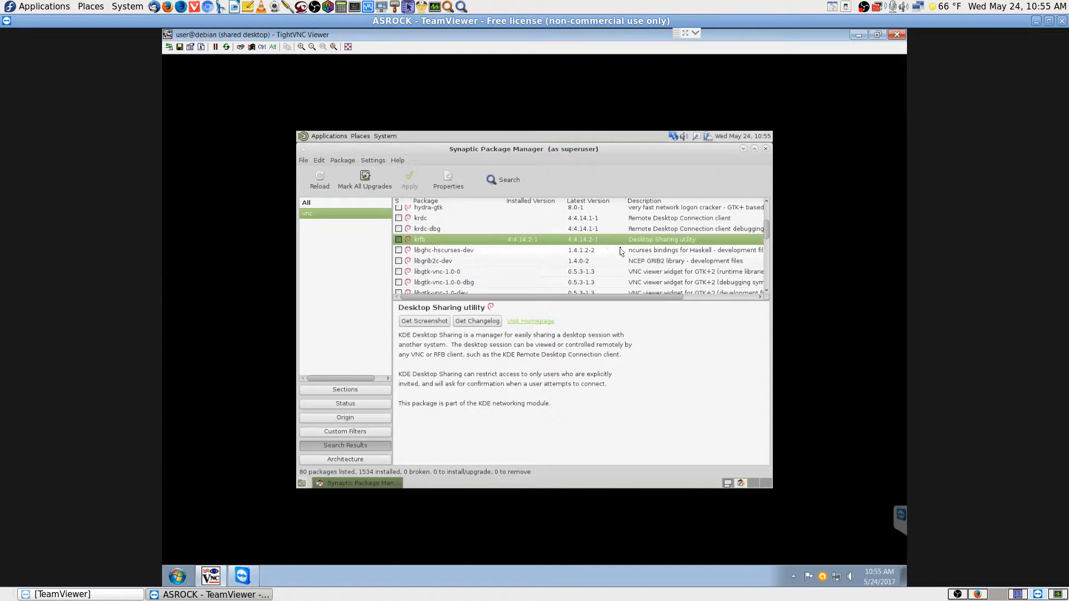
# - Switch the local machine to its empty workspace and bring up Application Finder
pyautogui.scroll(3, 621, 251)
pyautogui.scroll(-3, 620, 251)
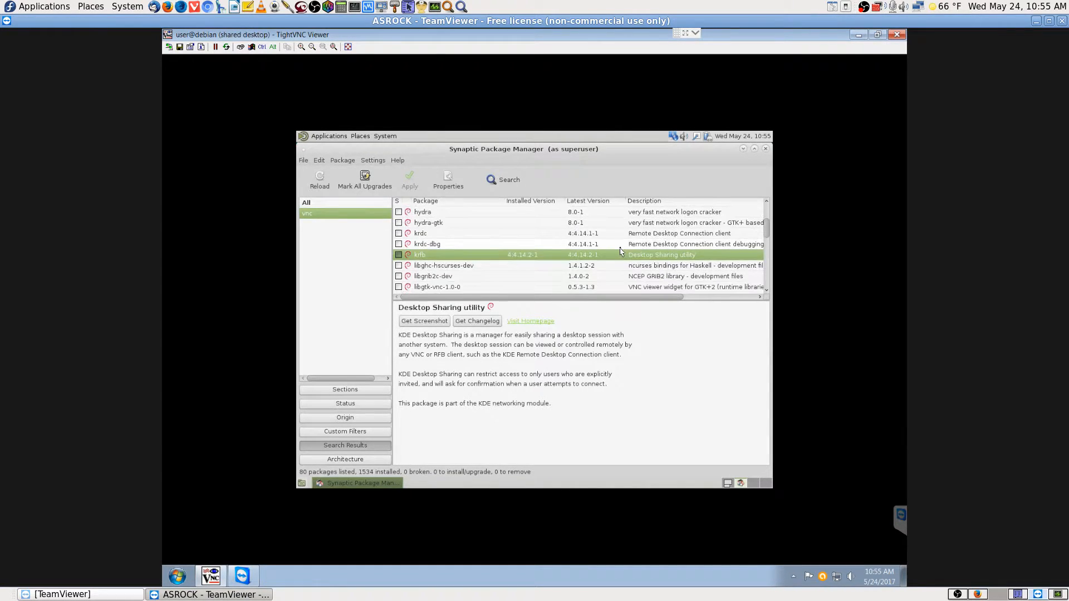
pyautogui.scroll(-1, 621, 252)
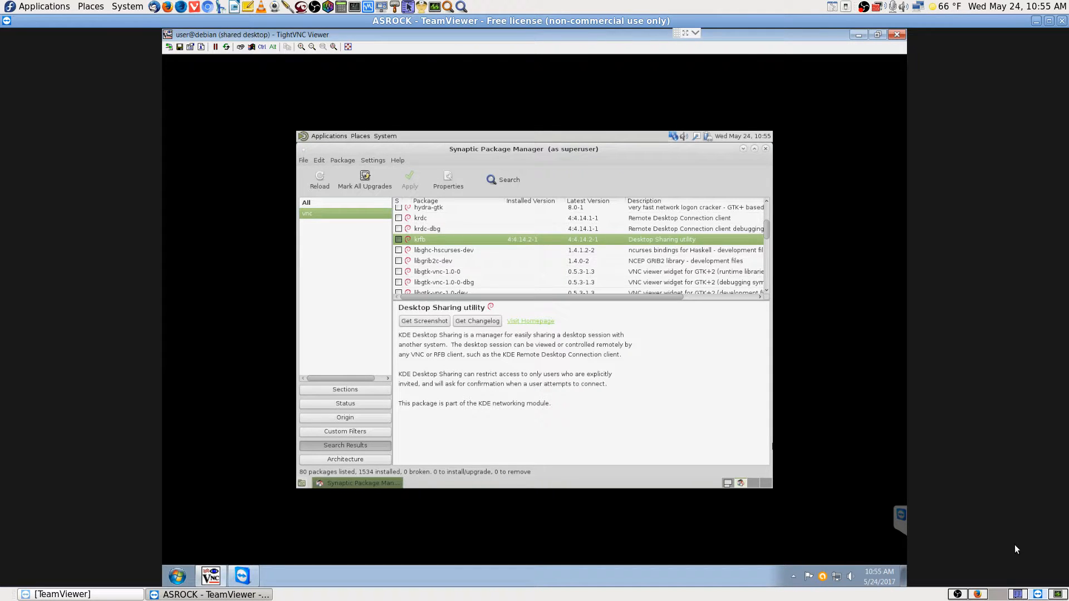
pyautogui.click(998, 594)
pyautogui.click(462, 7)
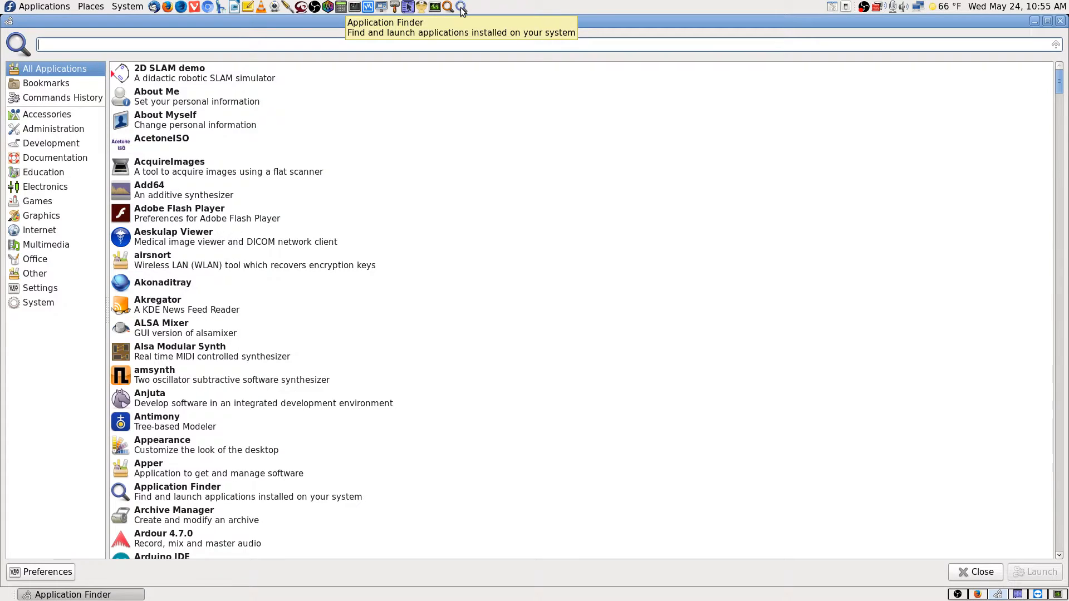
# - Filter Application Finder for 'yum' and launch Yum Extender
pyautogui.write('yum')
pyautogui.press('Return')
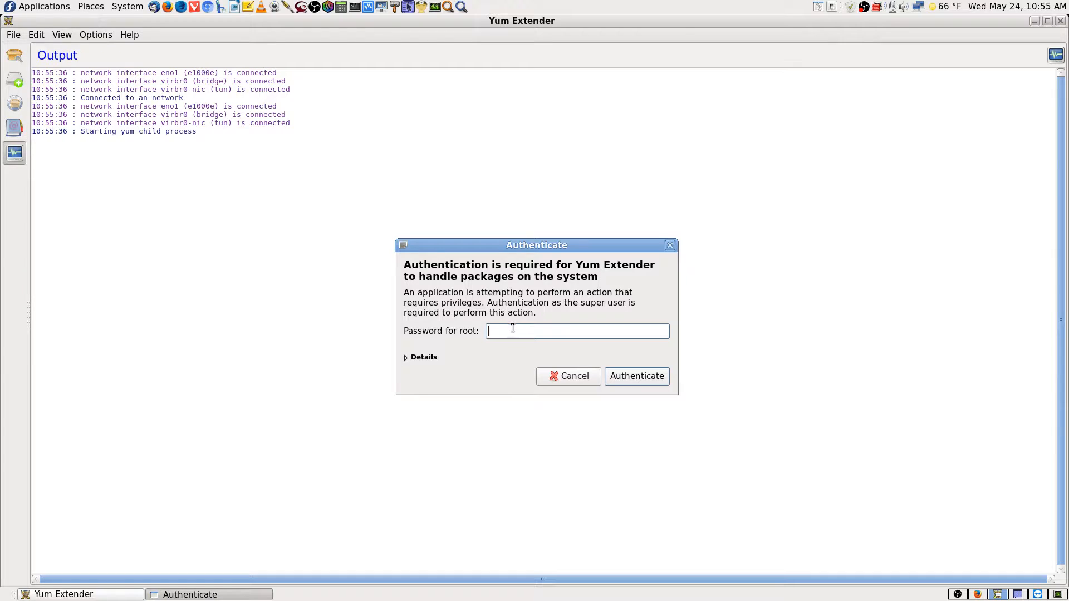
# - Enter the root password, then search Yum Extender's packages for 'krfb'
pyautogui.write('*************')
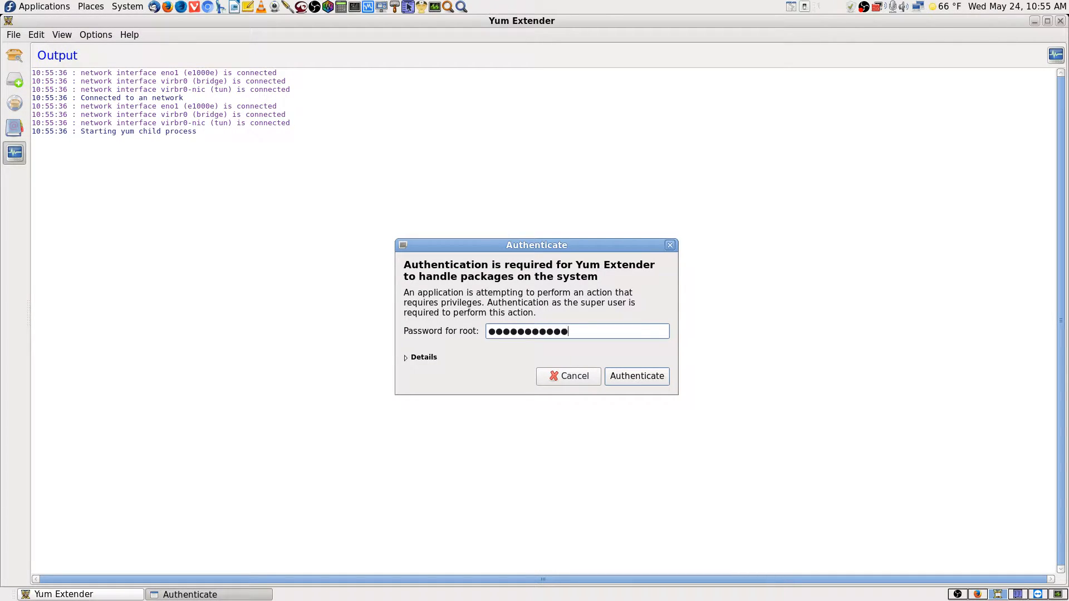
pyautogui.write('*')
pyautogui.press('Return')
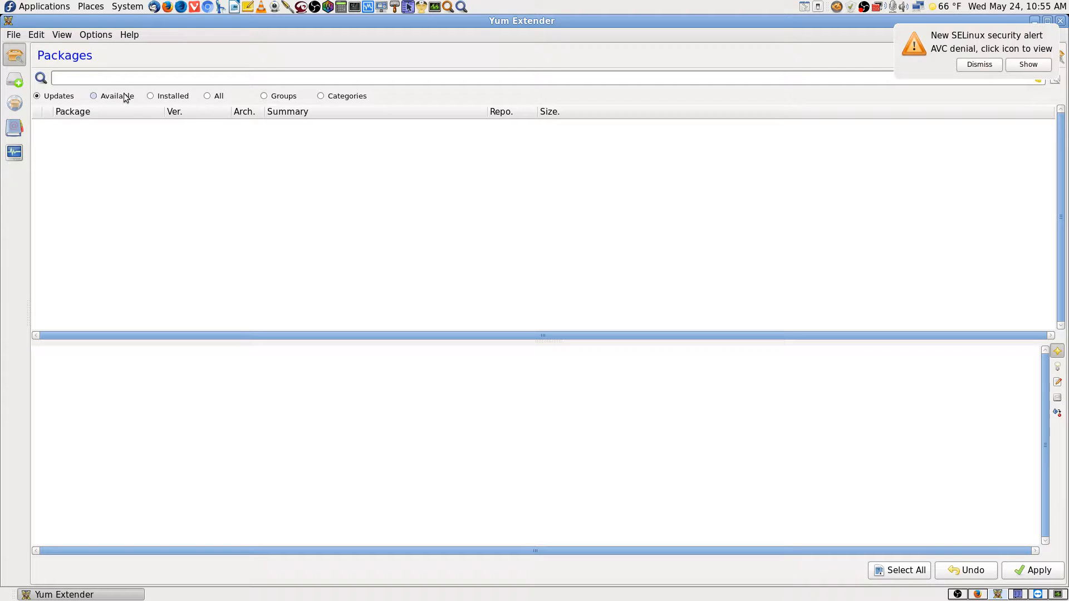
pyautogui.click(110, 77)
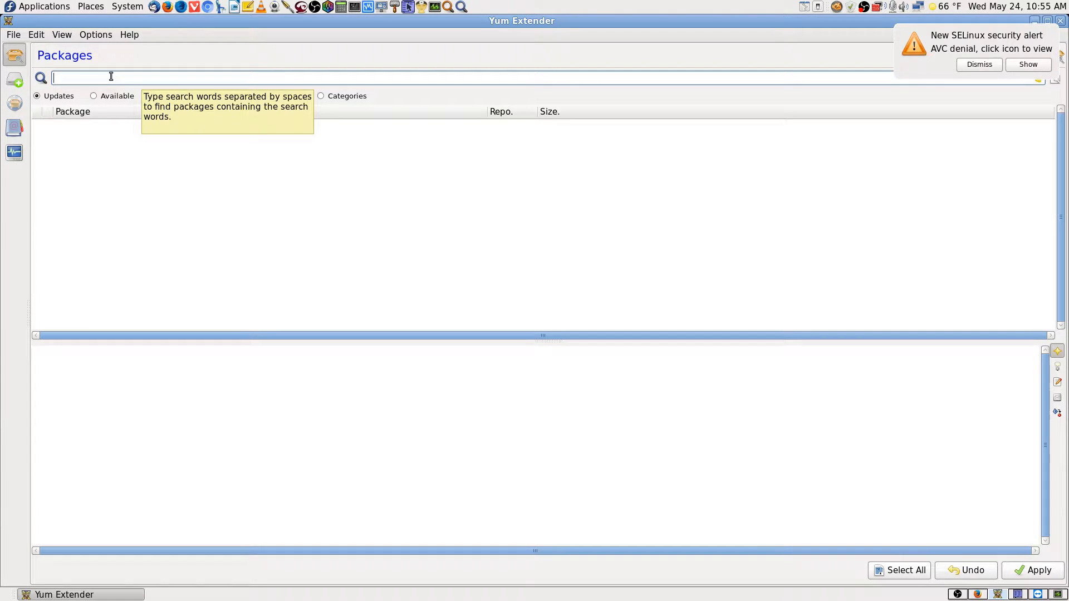
pyautogui.write('krfb')
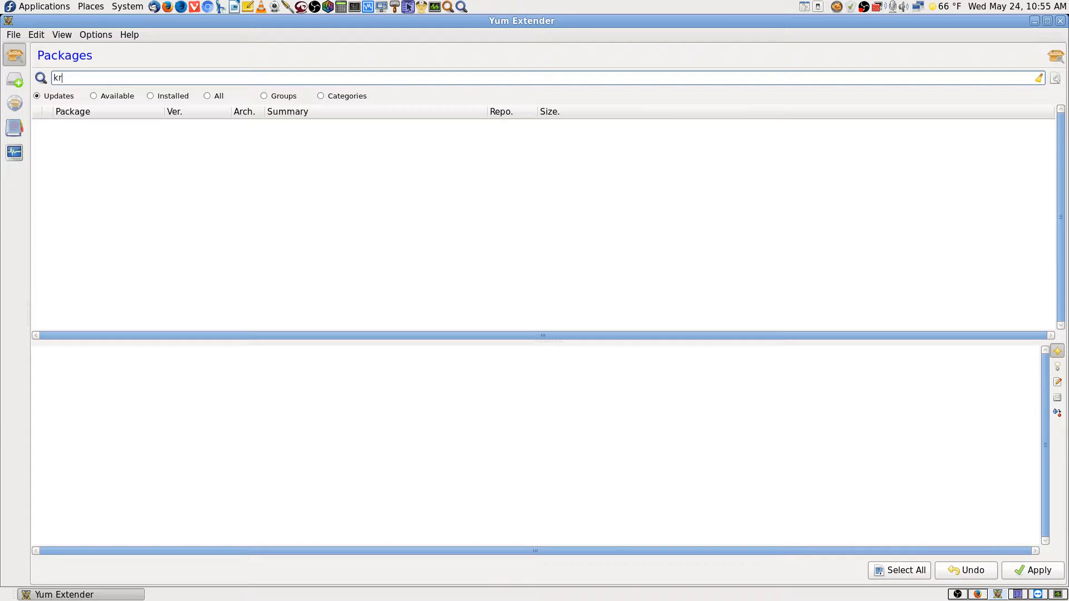
pyautogui.press('Return')
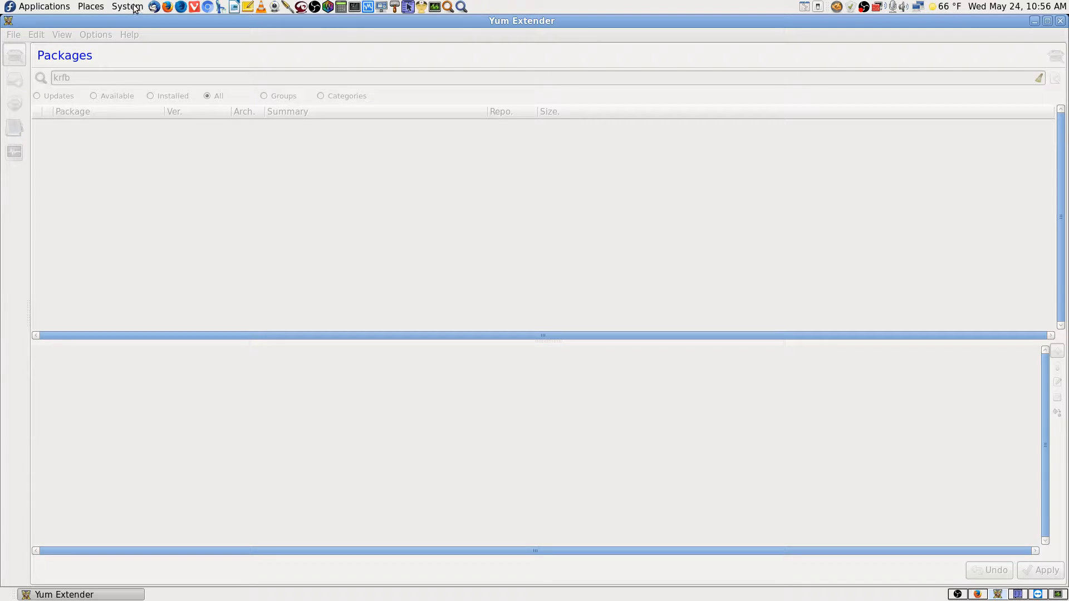
# - Check and close the Firefox YouTube Live Dashboard, then show System Monitor's process table
pyautogui.click(977, 594)
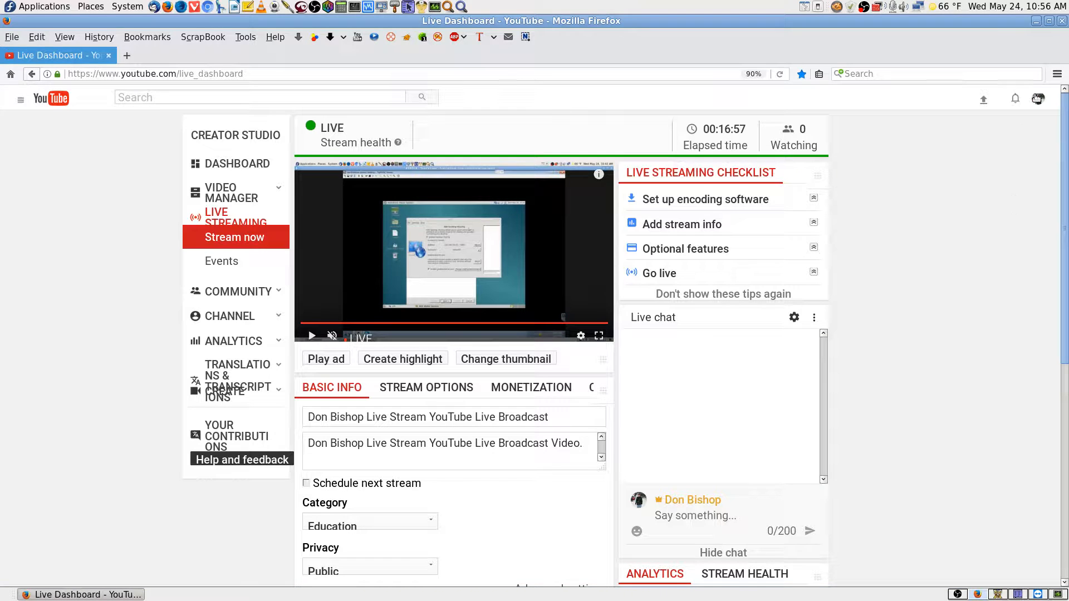
pyautogui.click(1060, 25)
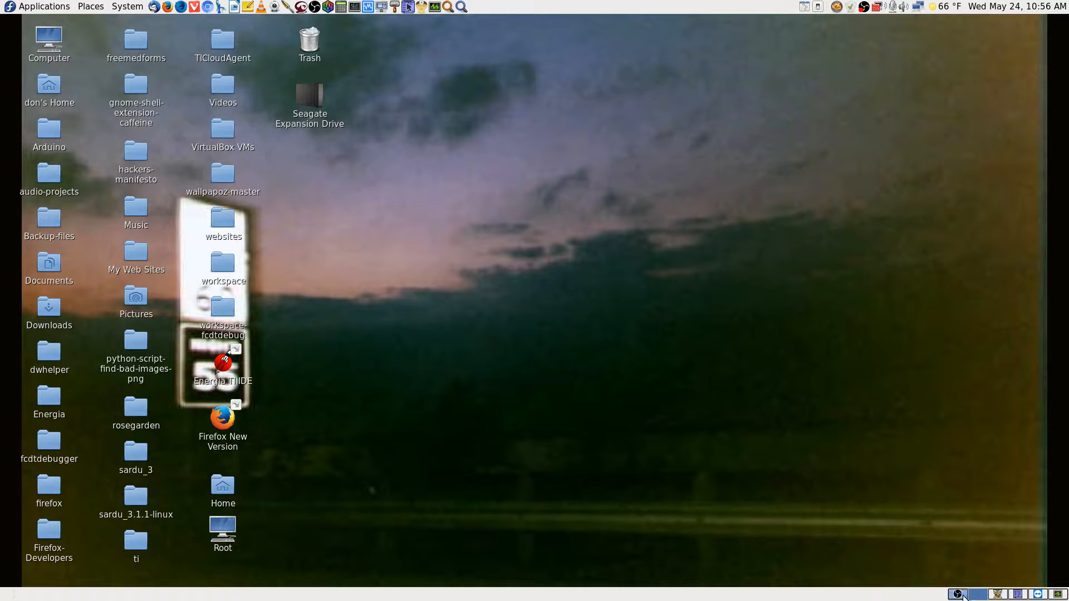
pyautogui.click(997, 595)
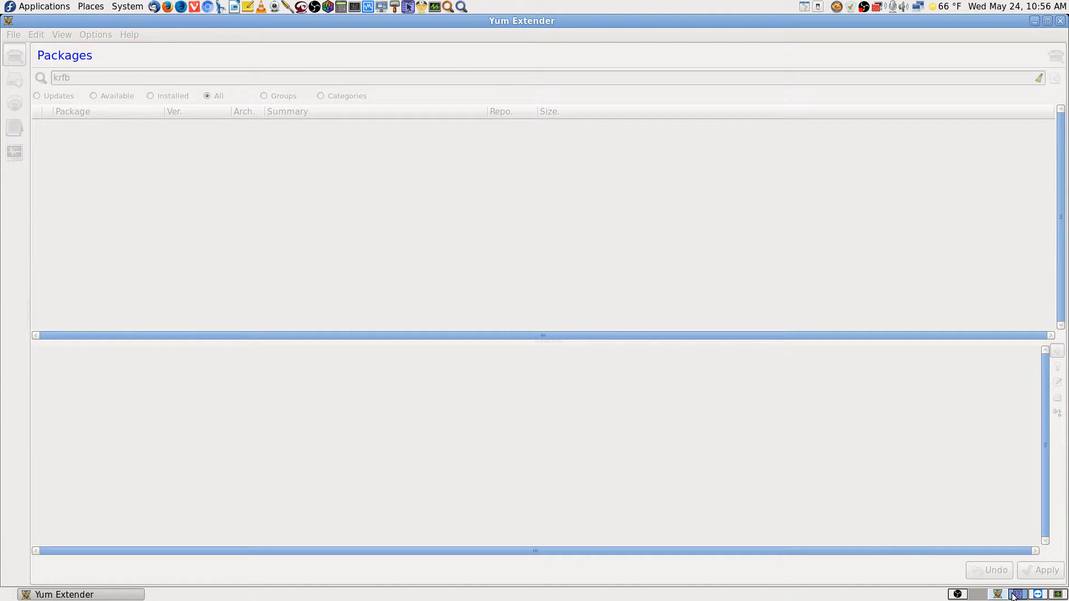
pyautogui.click(1058, 596)
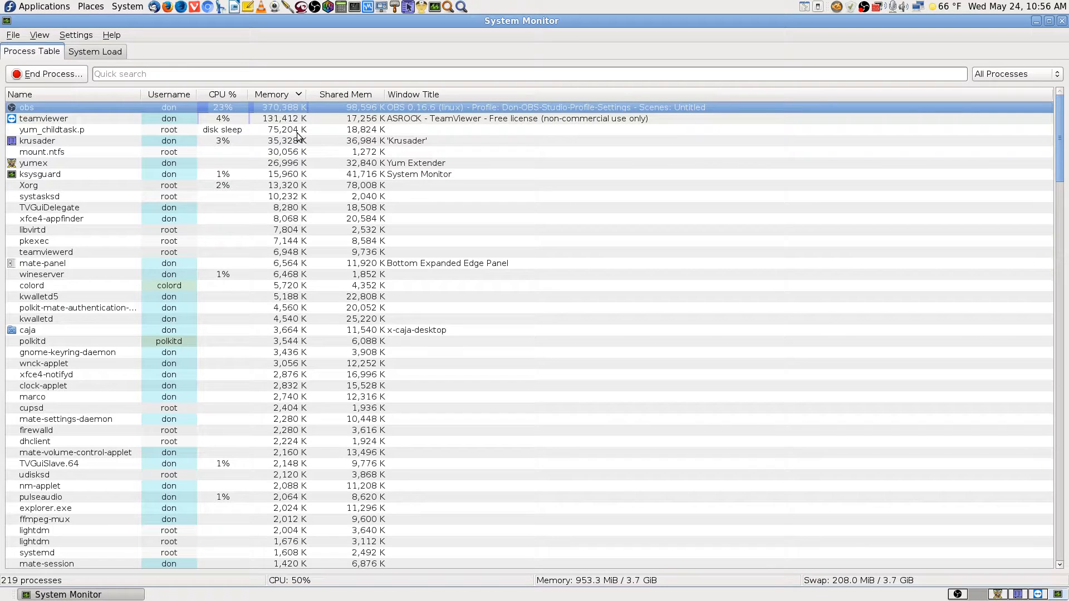
# - Switch to Yum Extender, then back to the TeamViewer remote Debian session
pyautogui.click(998, 595)
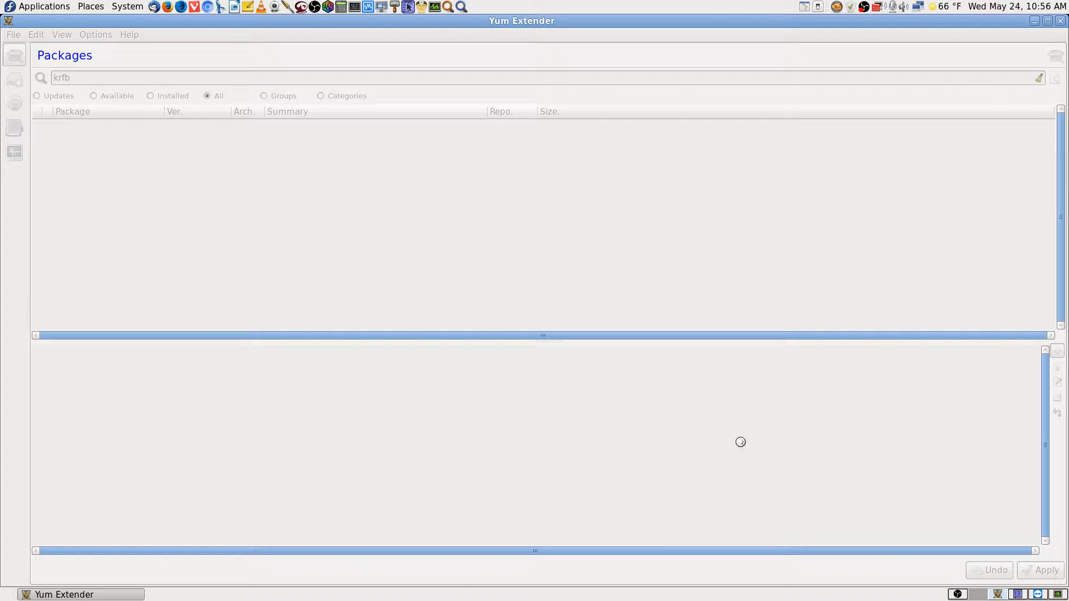
pyautogui.click(1038, 595)
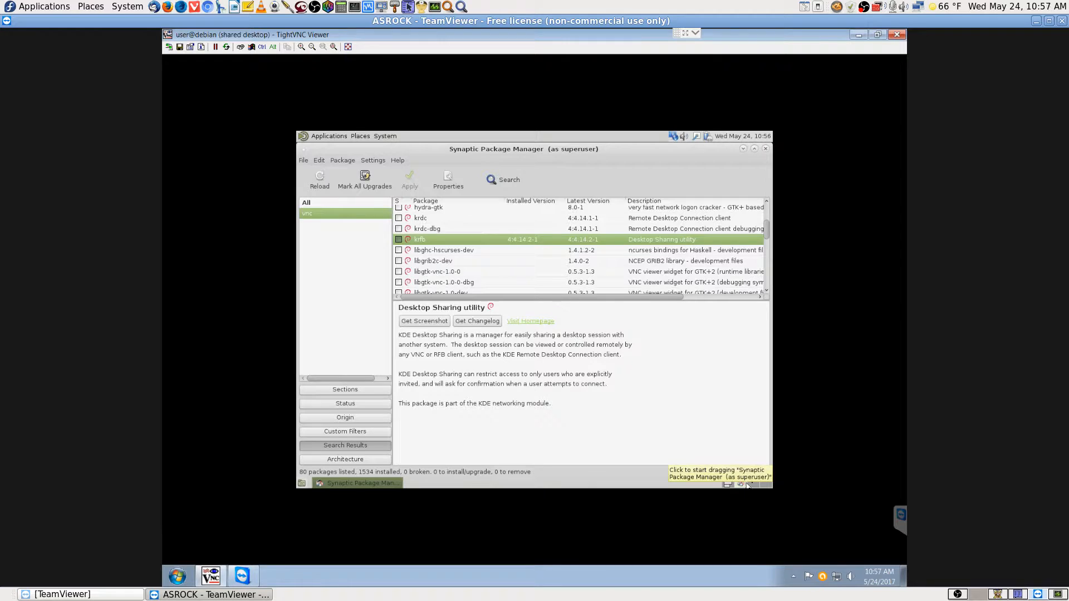
# - Step the remote Debian desktop through workspaces 4, 3 and 2, then show local Yum Extender's krfb results
pyautogui.click(764, 485)
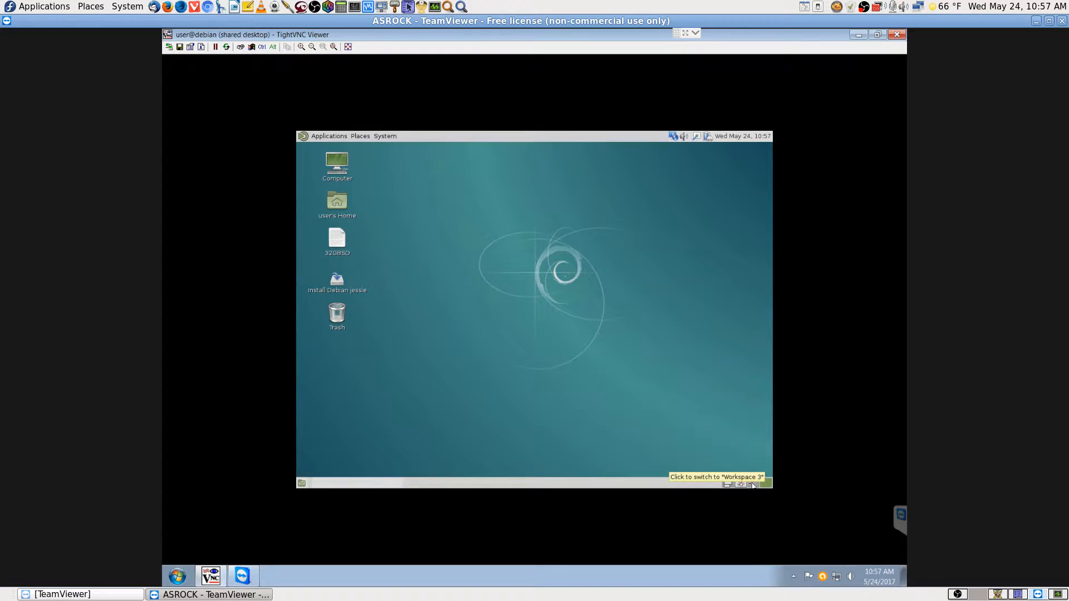
pyautogui.click(750, 484)
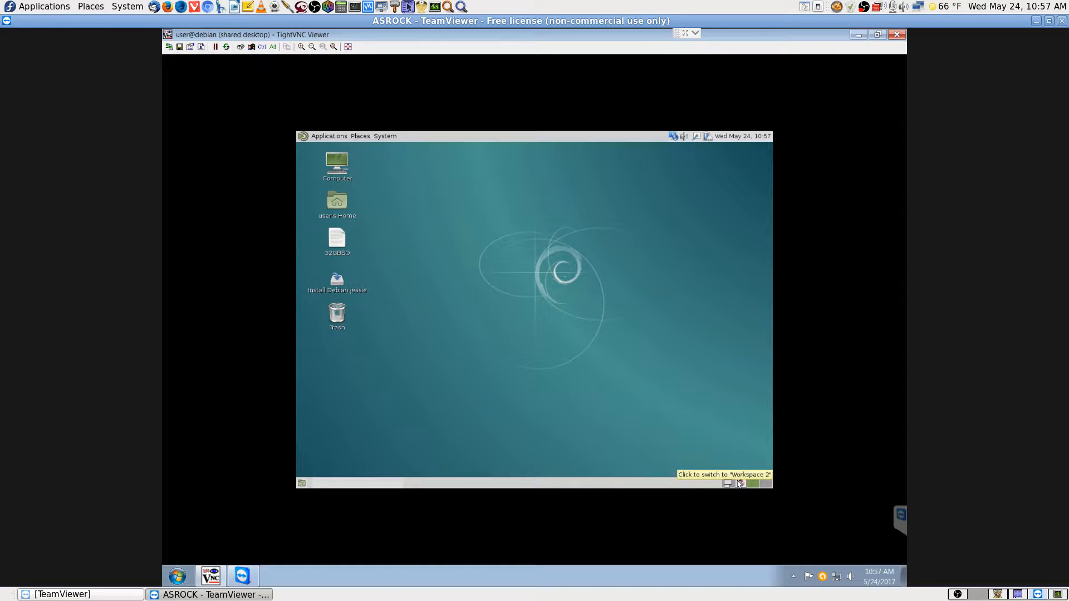
pyautogui.click(739, 484)
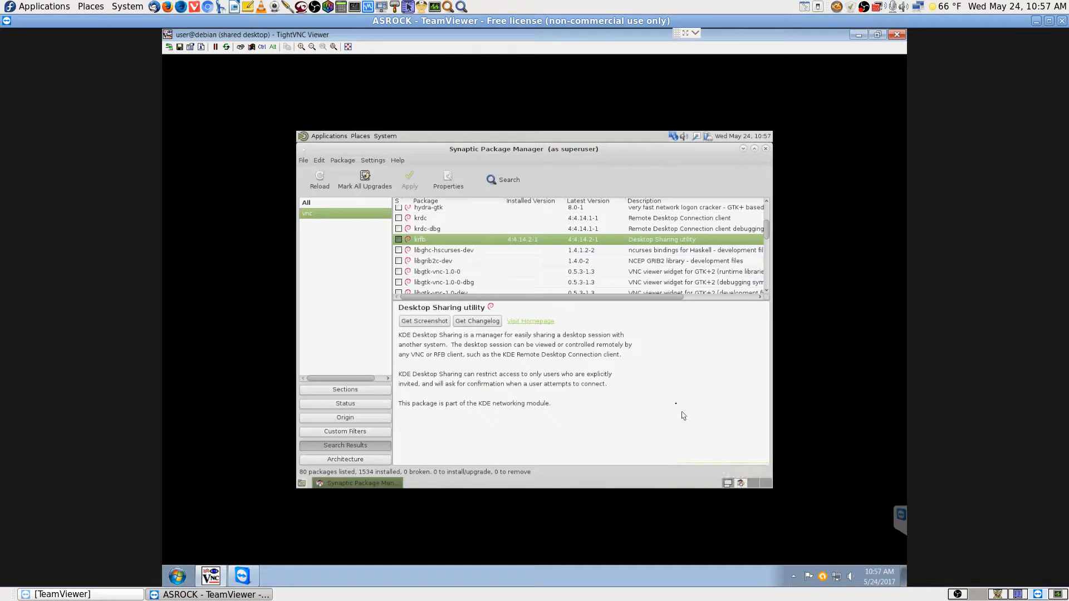
pyautogui.click(978, 596)
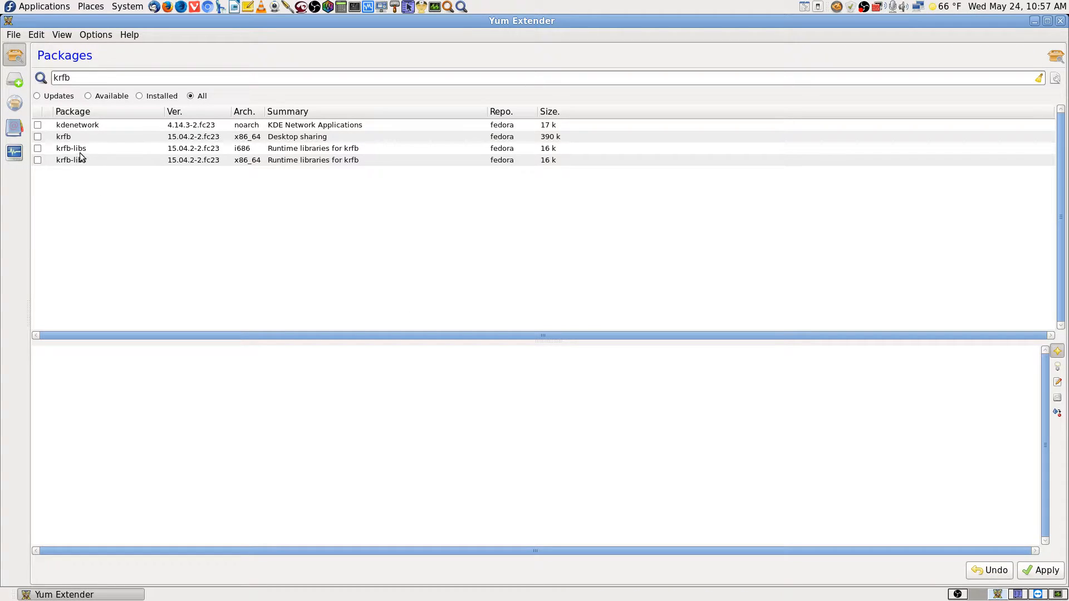
# - Mark krfb for installation after reviewing krfb-libs and kdenetwork details, then apply the transaction
pyautogui.click(67, 139)
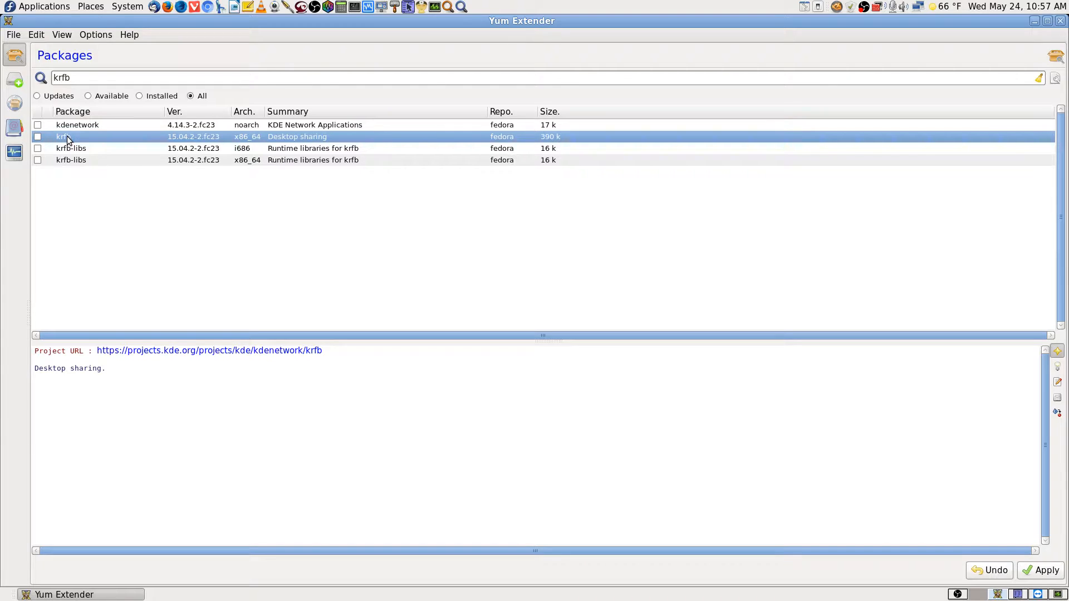
pyautogui.click(38, 137)
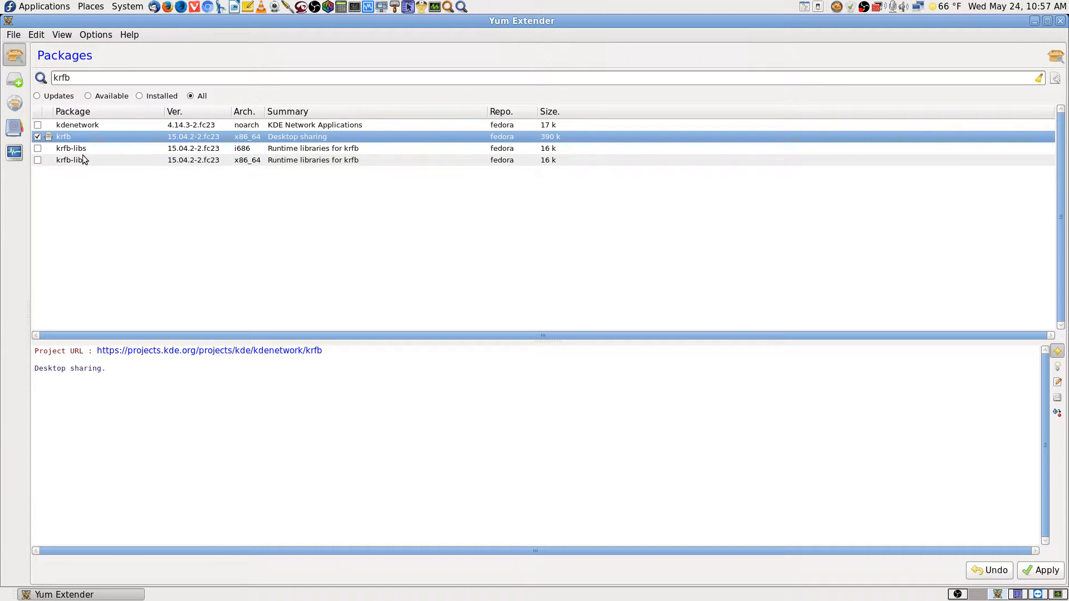
pyautogui.click(283, 148)
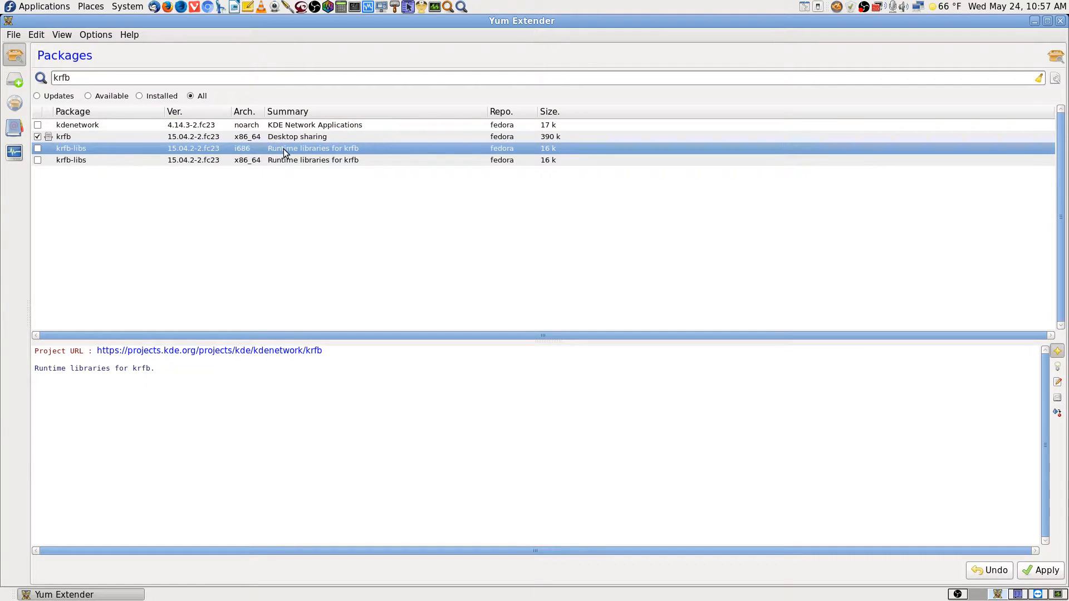
pyautogui.click(285, 161)
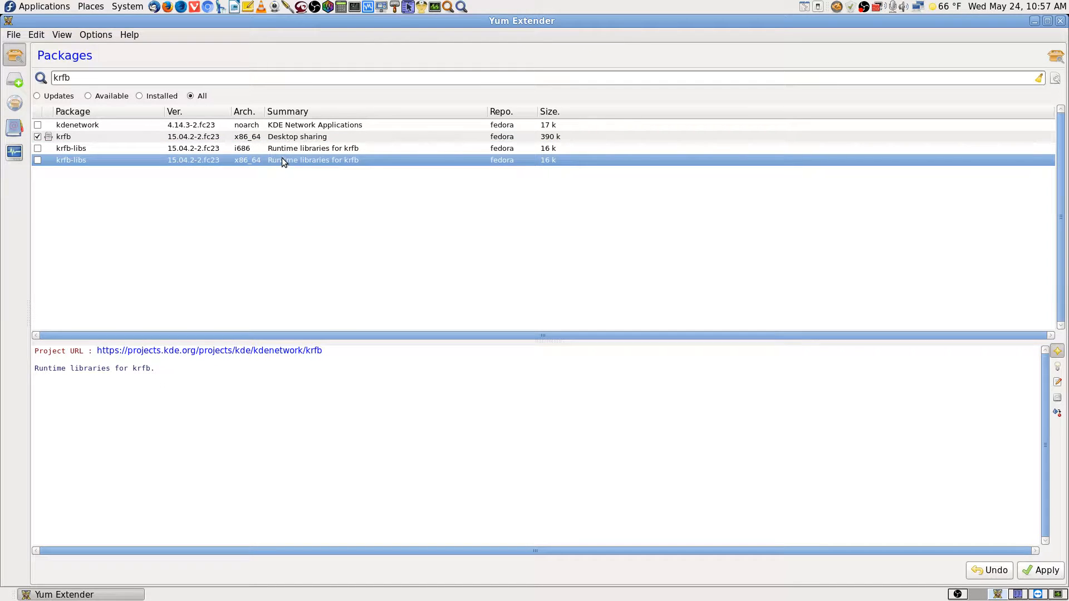
pyautogui.click(247, 125)
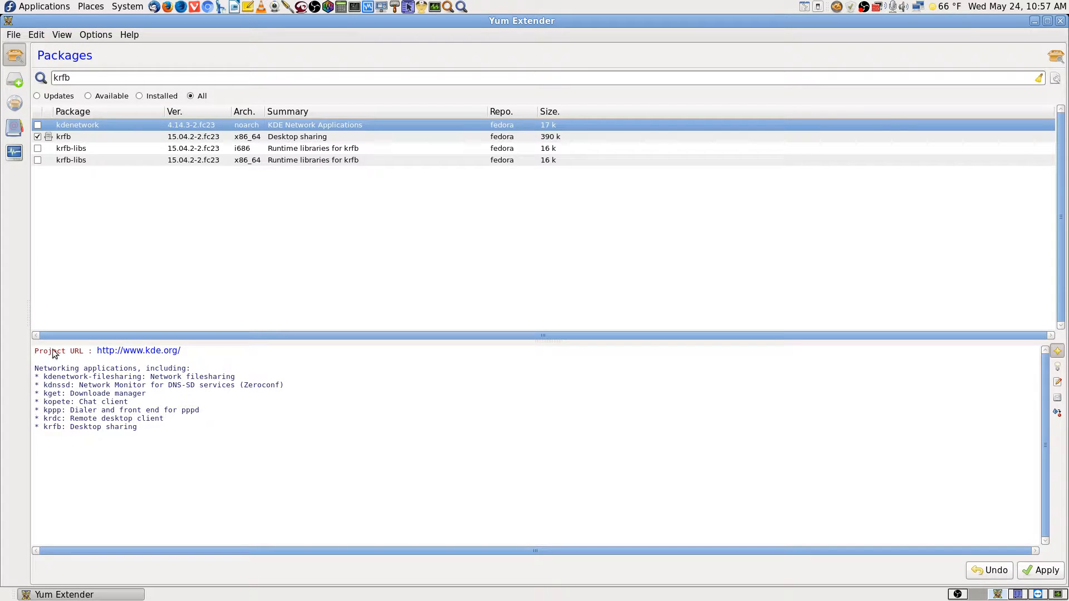
pyautogui.click(58, 135)
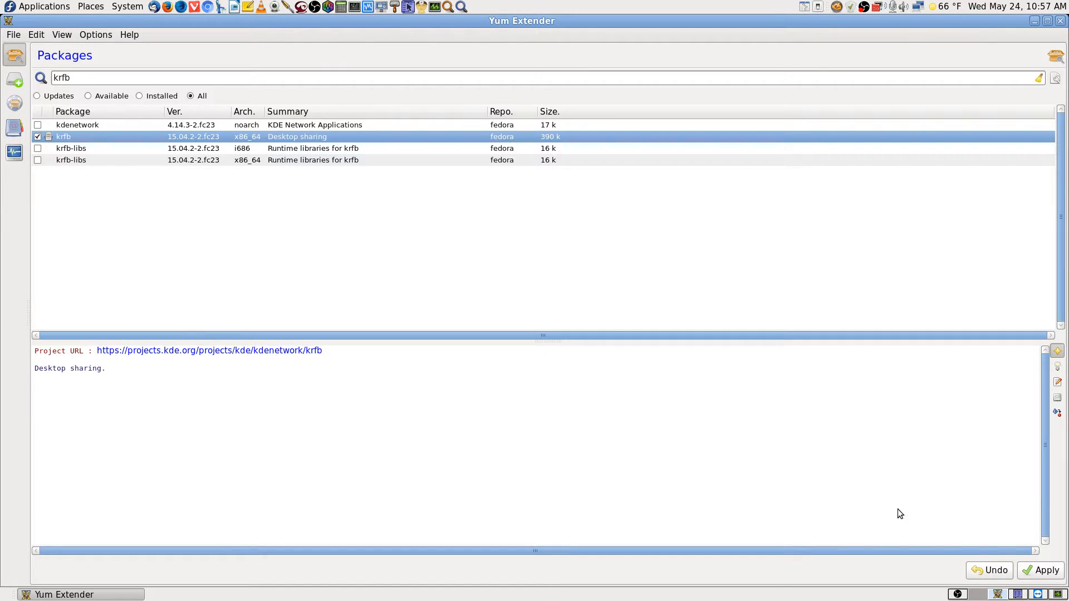
pyautogui.click(1041, 570)
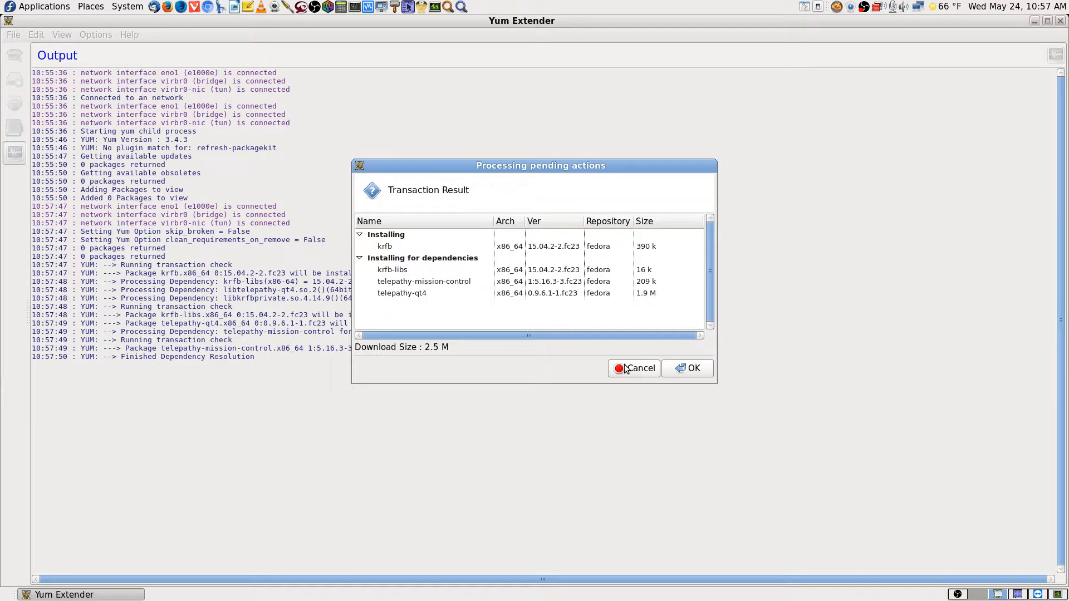
# - Confirm the 2.5 M transaction installing krfb with krfb-libs, telepathy-qt4 and telepathy-mission-control
pyautogui.click(671, 367)
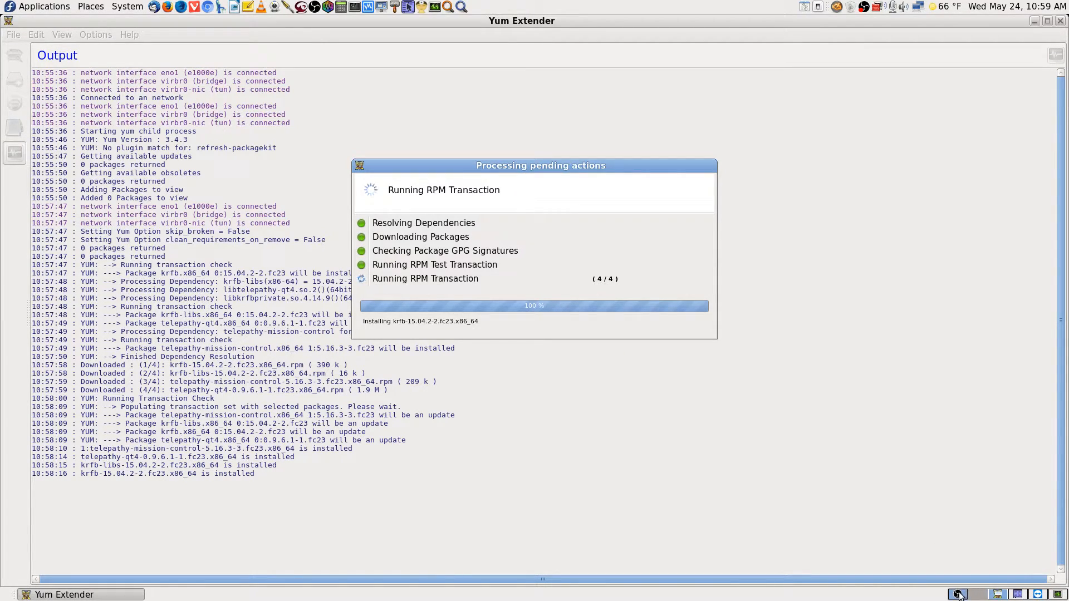
pyautogui.click(975, 596)
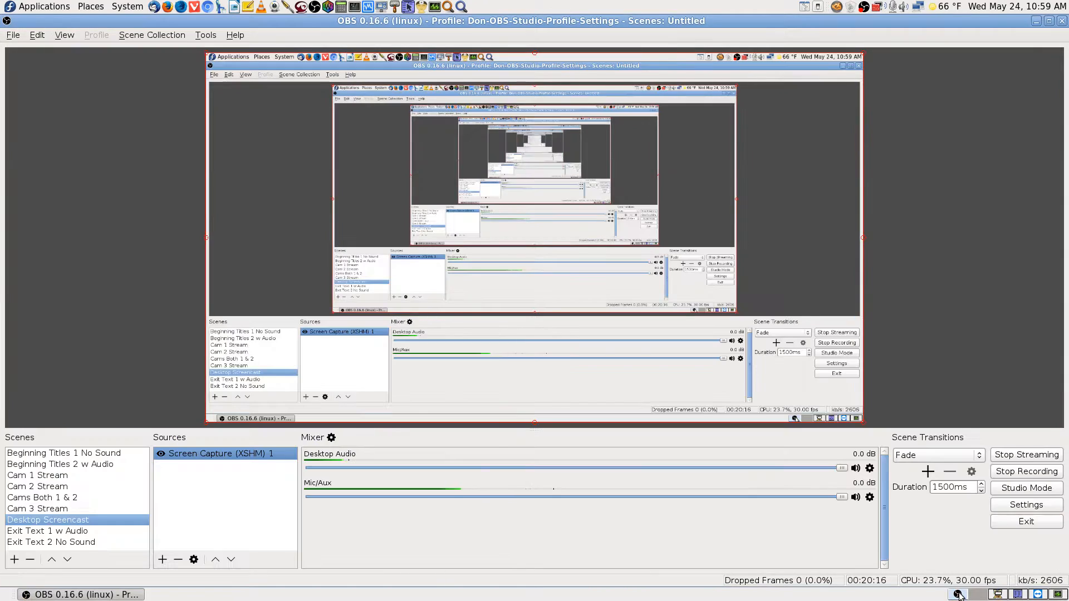
pyautogui.click(1000, 594)
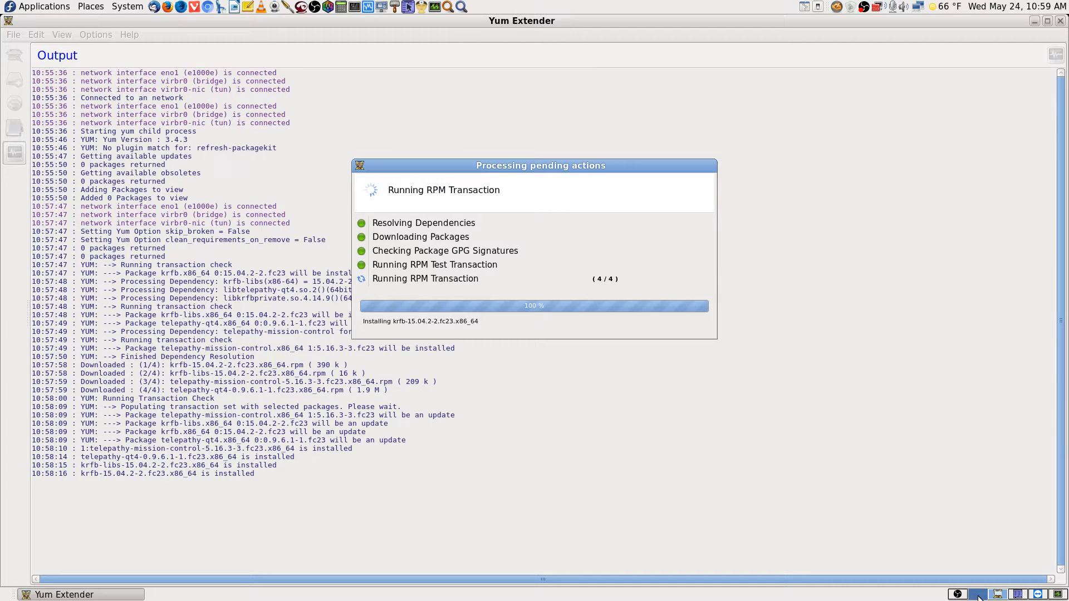
pyautogui.click(1039, 594)
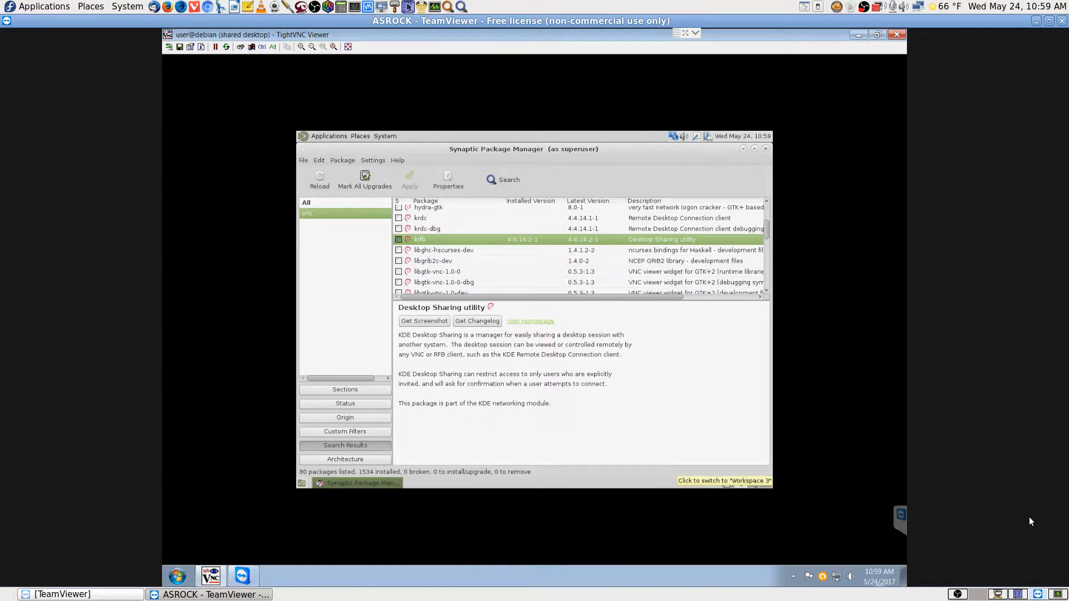
# - Switch to Workspace 3 to return to Yum Extender's empty Packages view
pyautogui.click(999, 595)
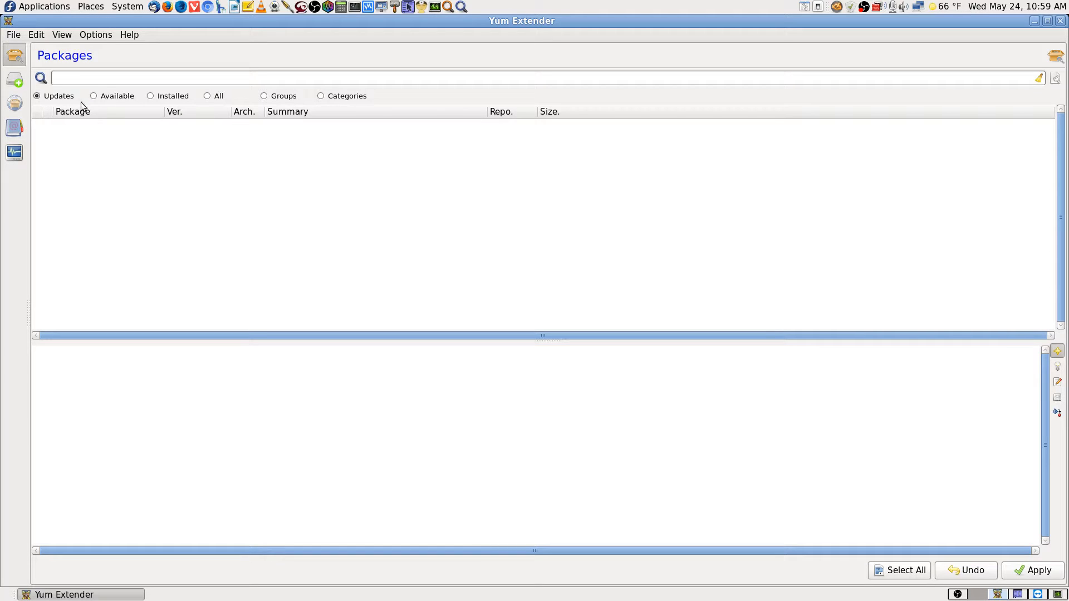
# - Search packages for 'vnc' and browse the results, including the guacamole description
pyautogui.click(79, 77)
pyautogui.write('vnc')
pyautogui.press('Return')
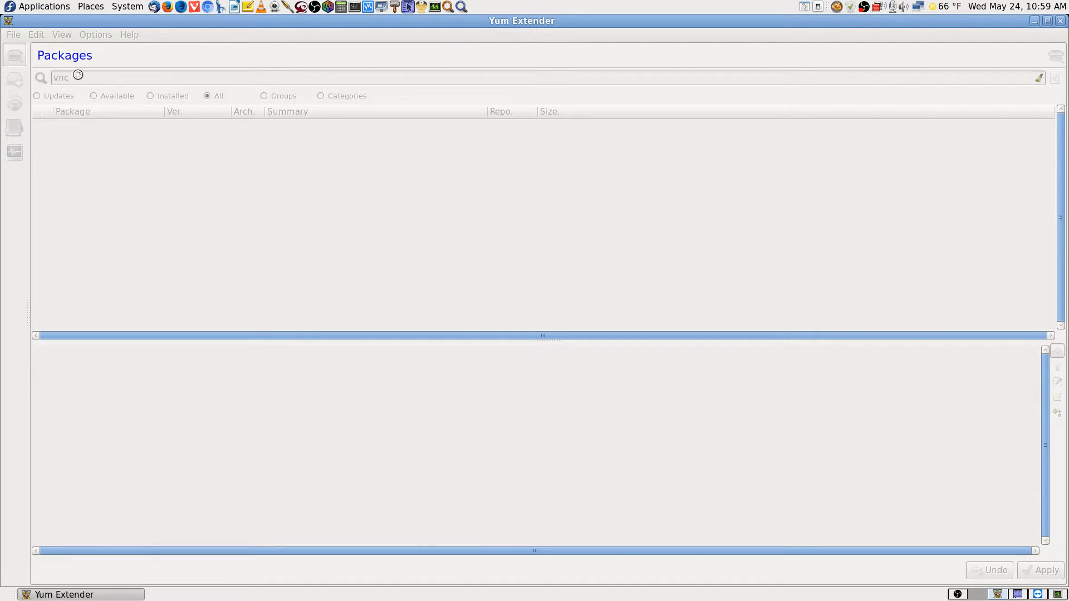
pyautogui.scroll(-3, 201, 264)
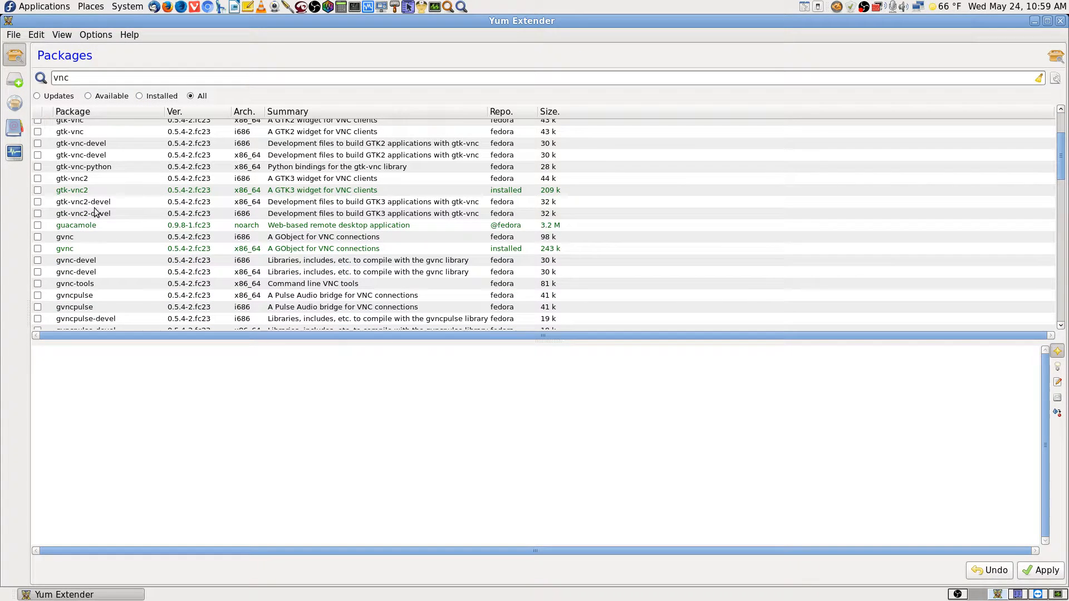
pyautogui.click(284, 225)
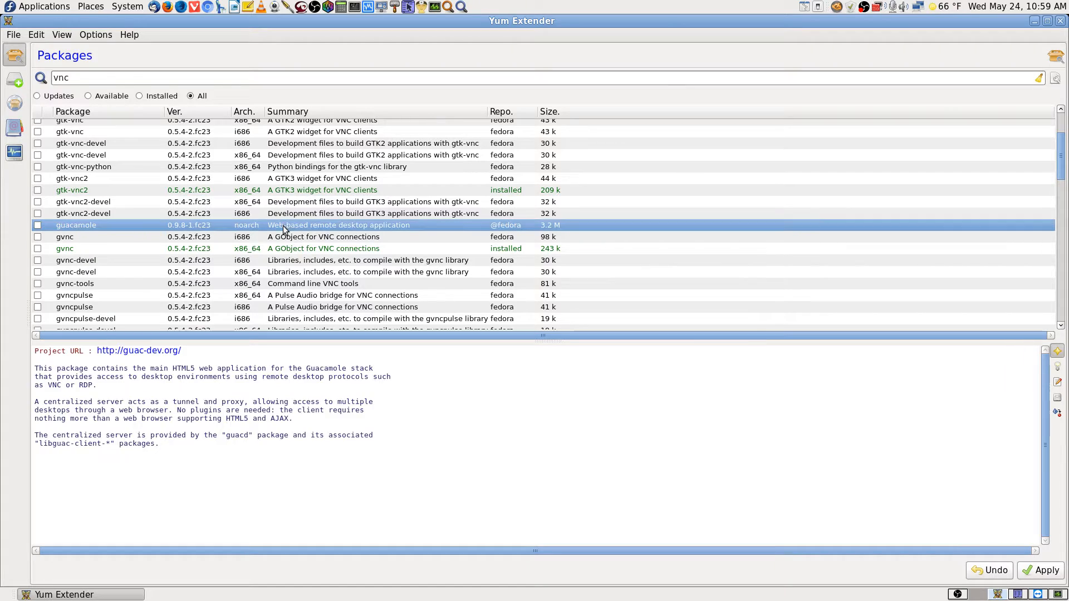
pyautogui.scroll(-1, 267, 260)
pyautogui.scroll(-12, 267, 262)
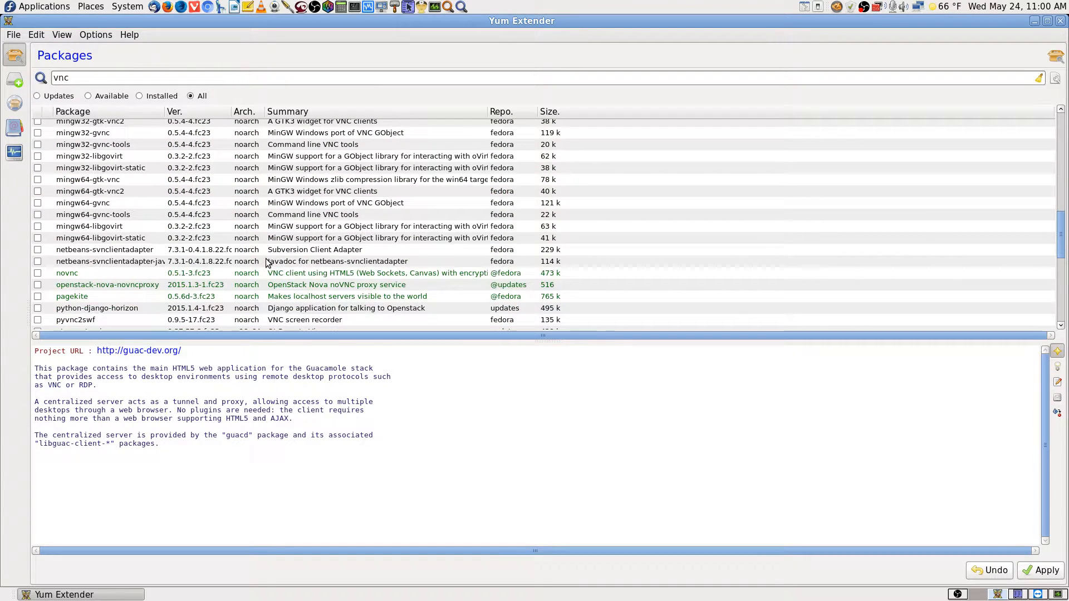
pyautogui.scroll(-1, 267, 259)
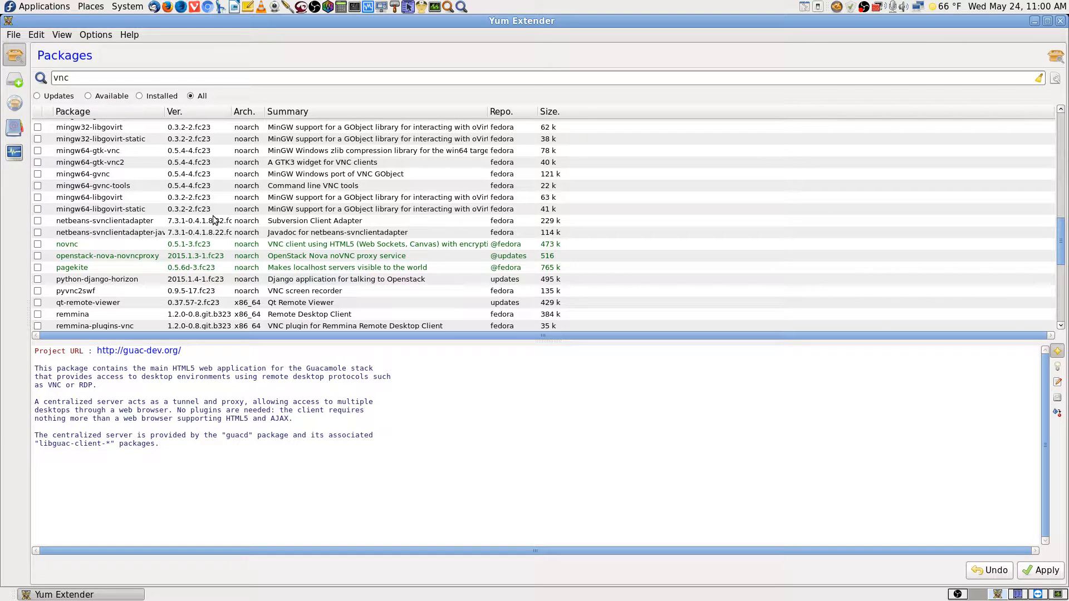
pyautogui.scroll(-4, 214, 219)
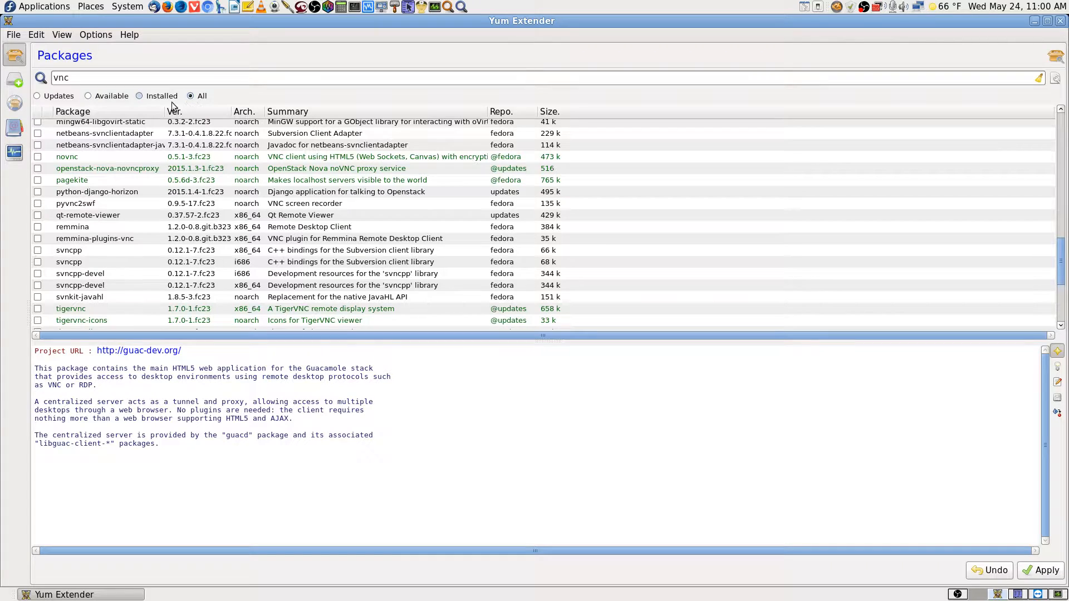
# - Filter to Installed and review virt-viewer, vinagre, tigervnc-license and tigervnc descriptions
pyautogui.click(140, 97)
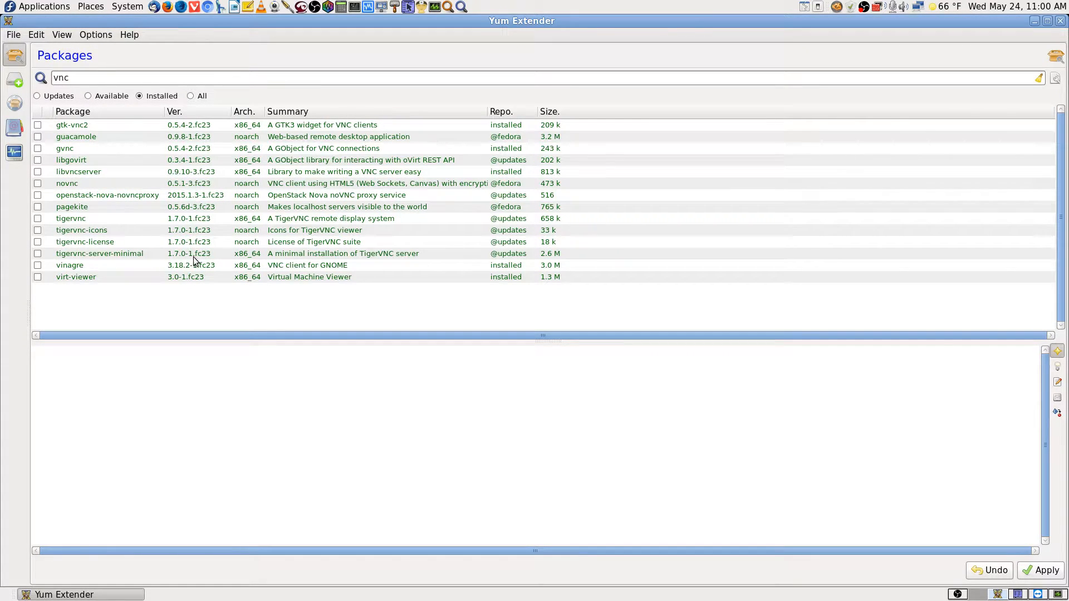
pyautogui.click(211, 277)
pyautogui.press('Up')
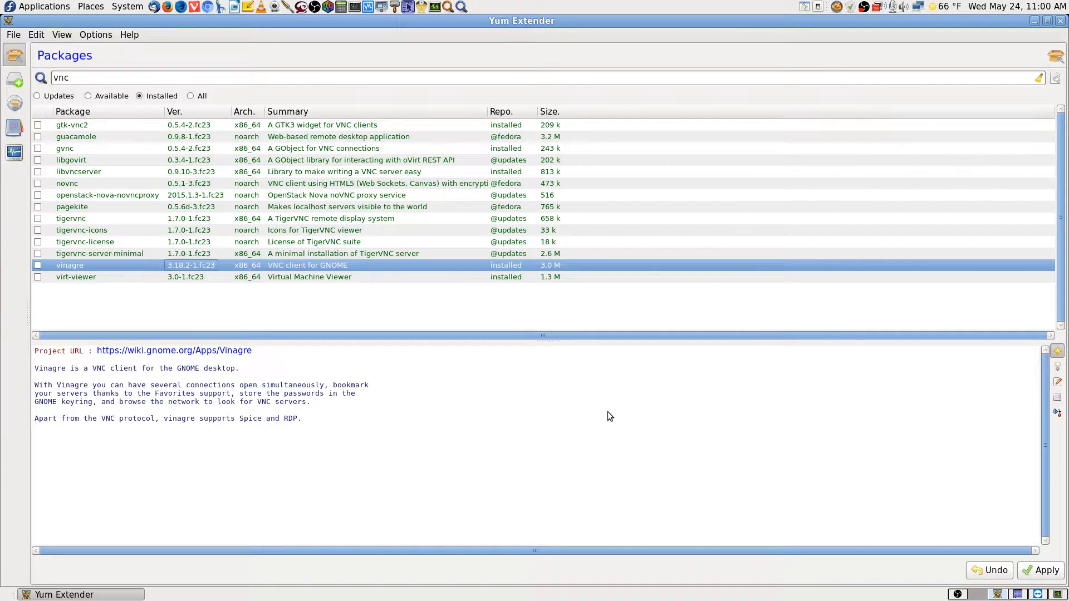
pyautogui.press('Down')
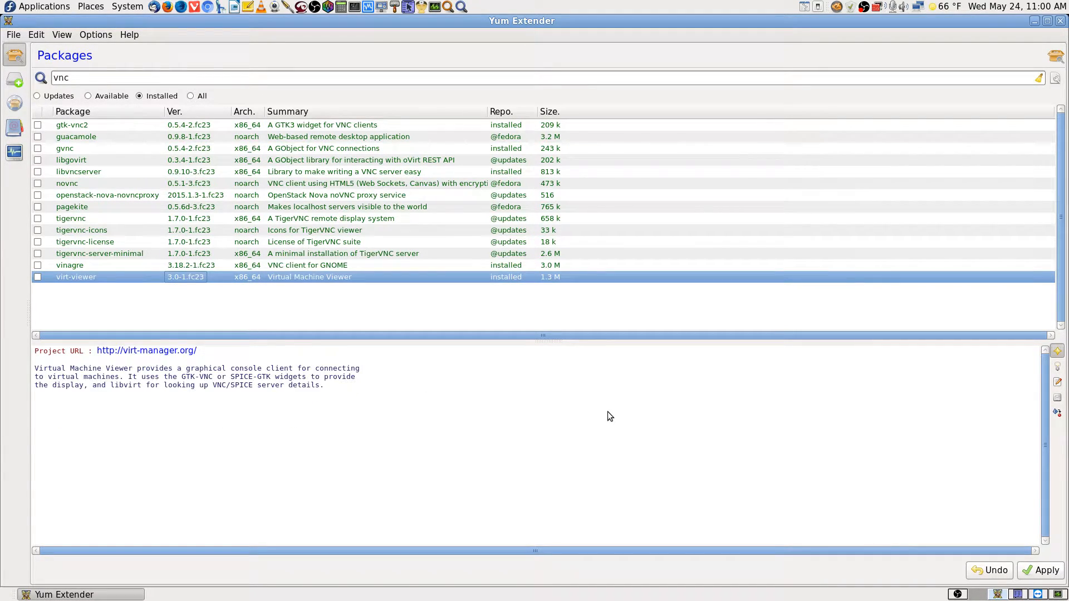
pyautogui.press('Up')
pyautogui.press('Up')
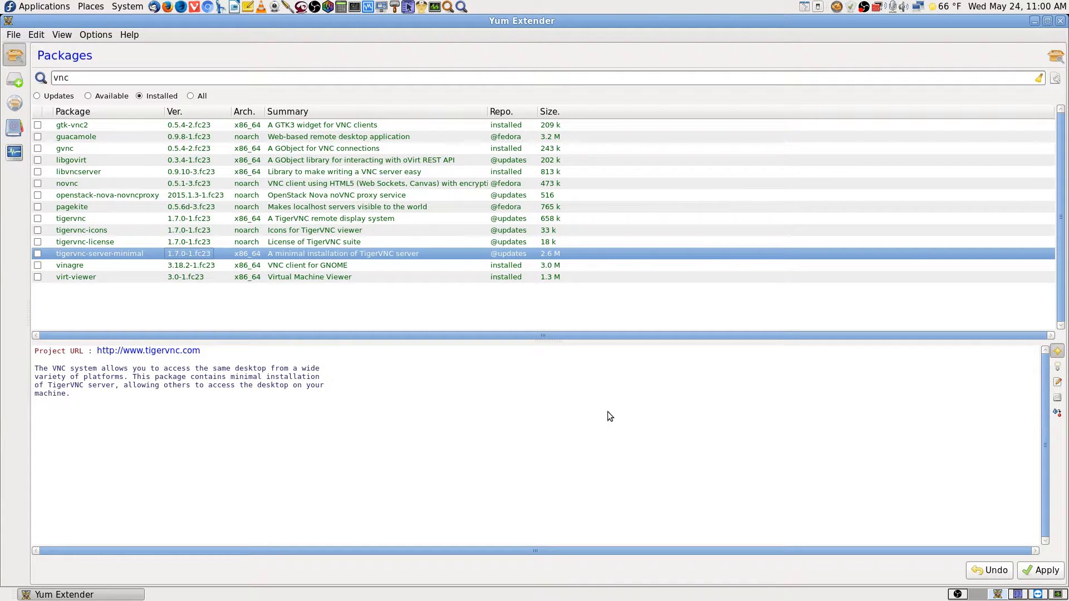
pyautogui.press('Up')
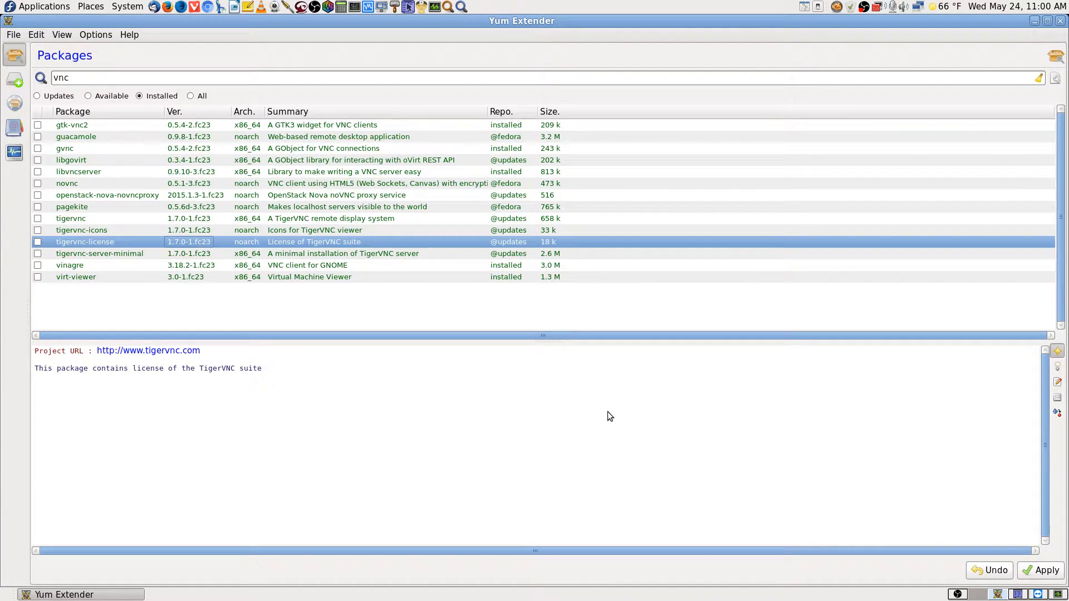
pyautogui.press('Up')
pyautogui.press('Up')
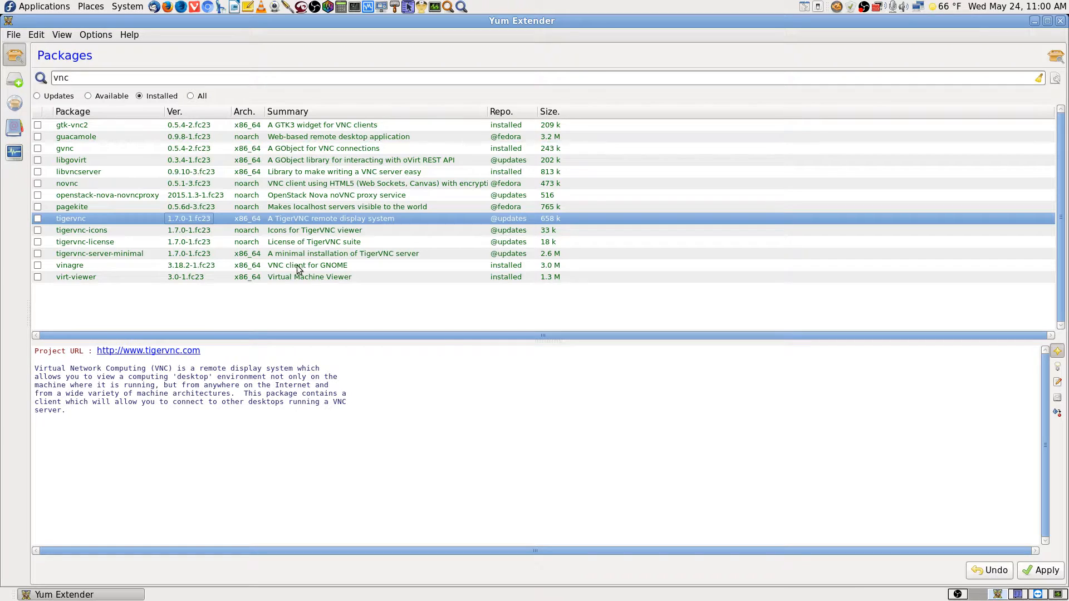
# - Launch Krfb (KDE Desktop Sharing) from the MATE Applications menu
pyautogui.click(128, 7)
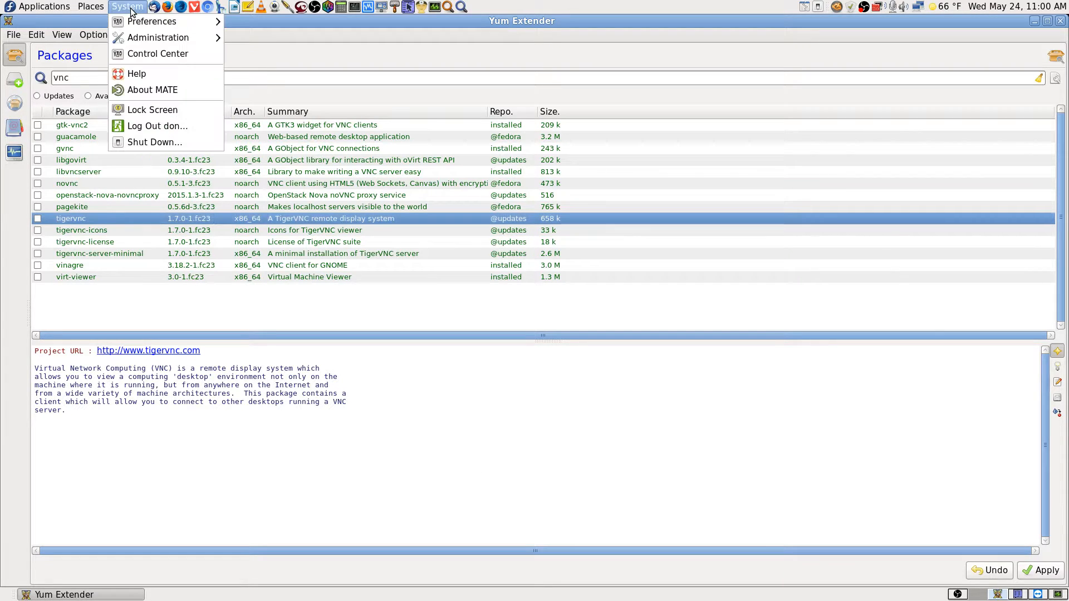
pyautogui.moveTo(151, 39)
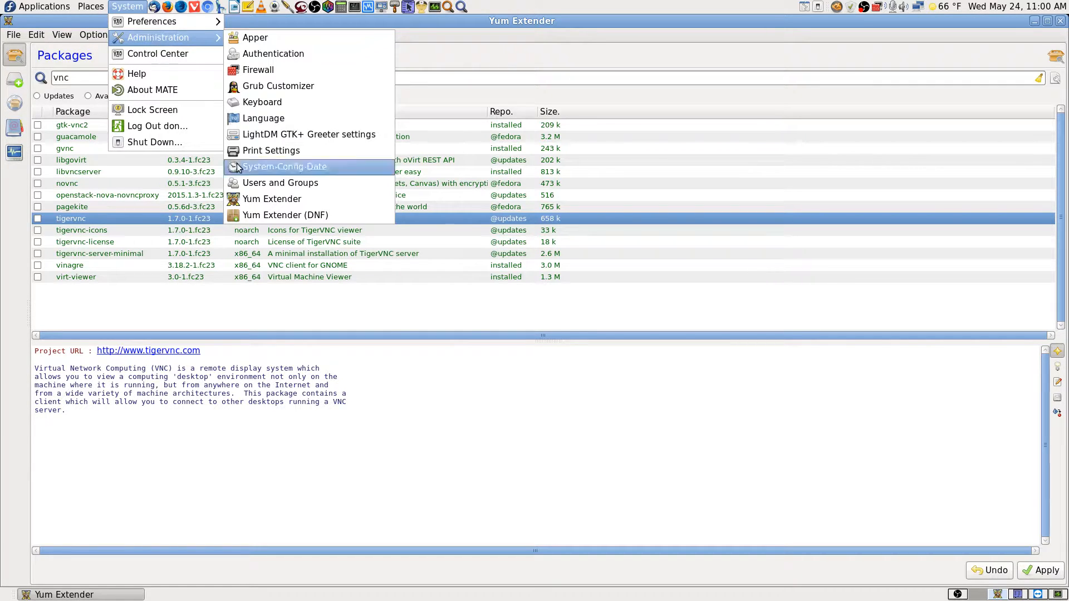
pyautogui.click(569, 440)
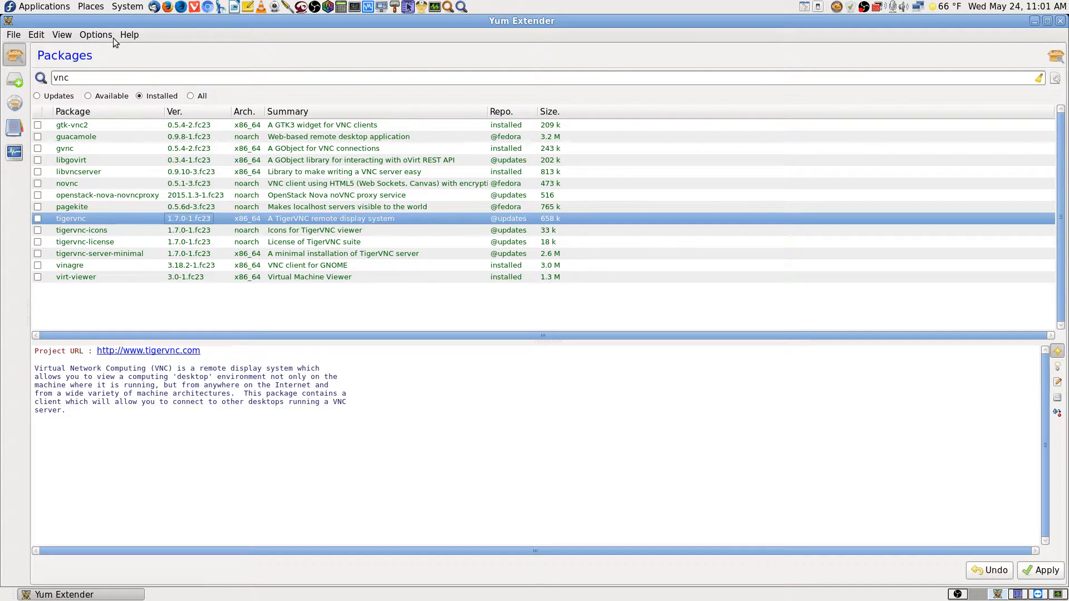
pyautogui.click(128, 7)
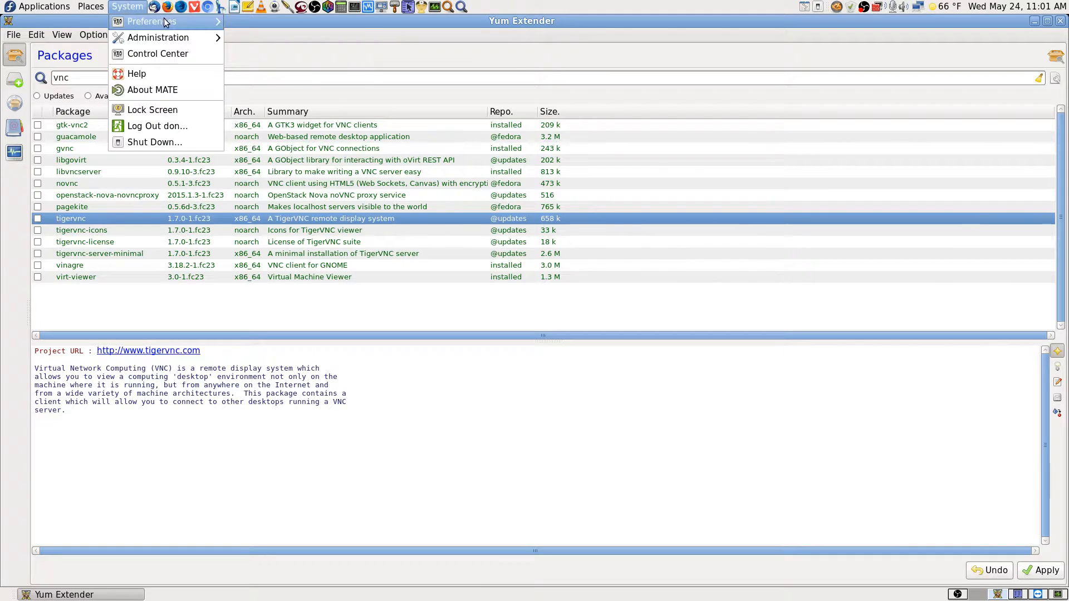
pyautogui.moveTo(162, 18)
pyautogui.moveTo(296, 23)
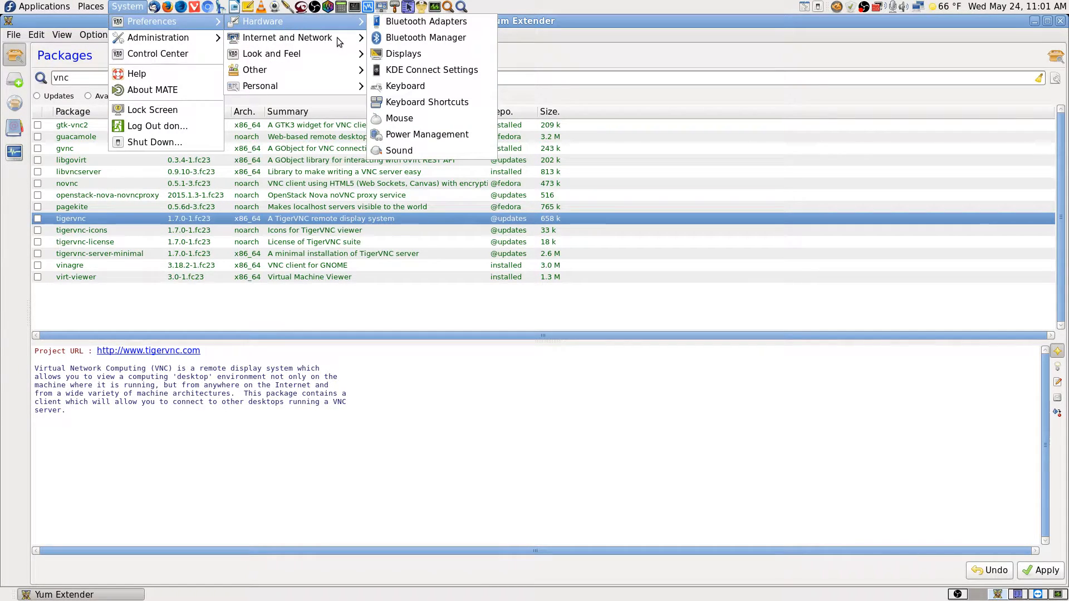
pyautogui.moveTo(45, 7)
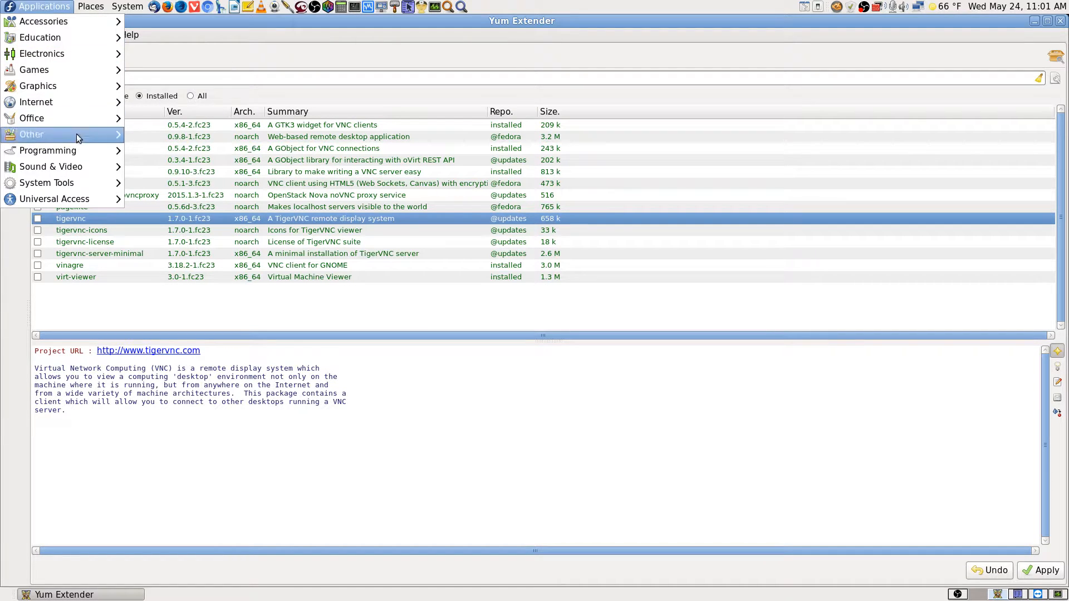
pyautogui.moveTo(76, 179)
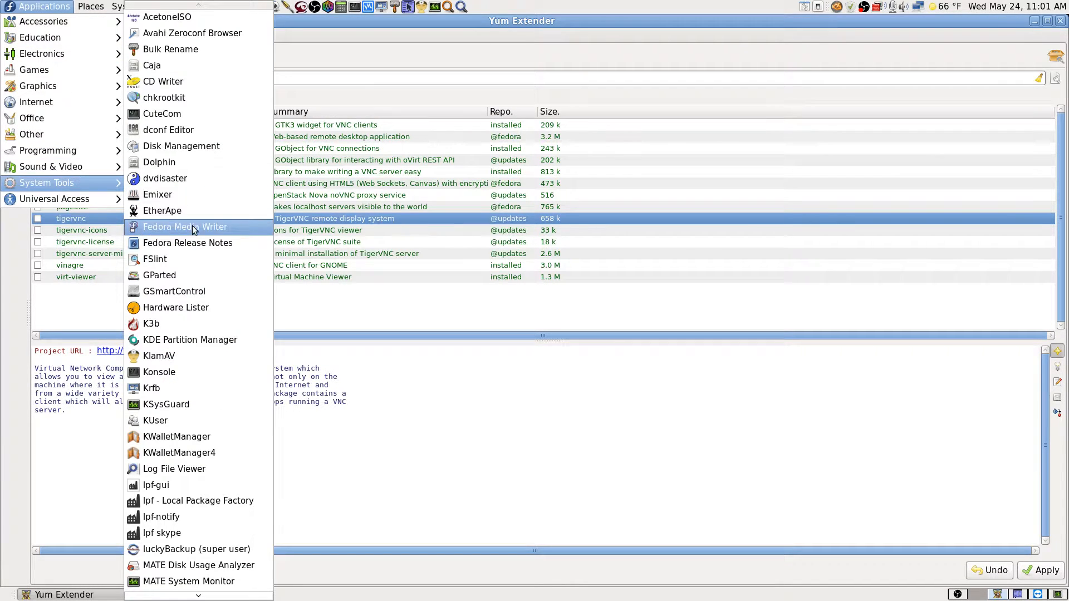
pyautogui.click(212, 390)
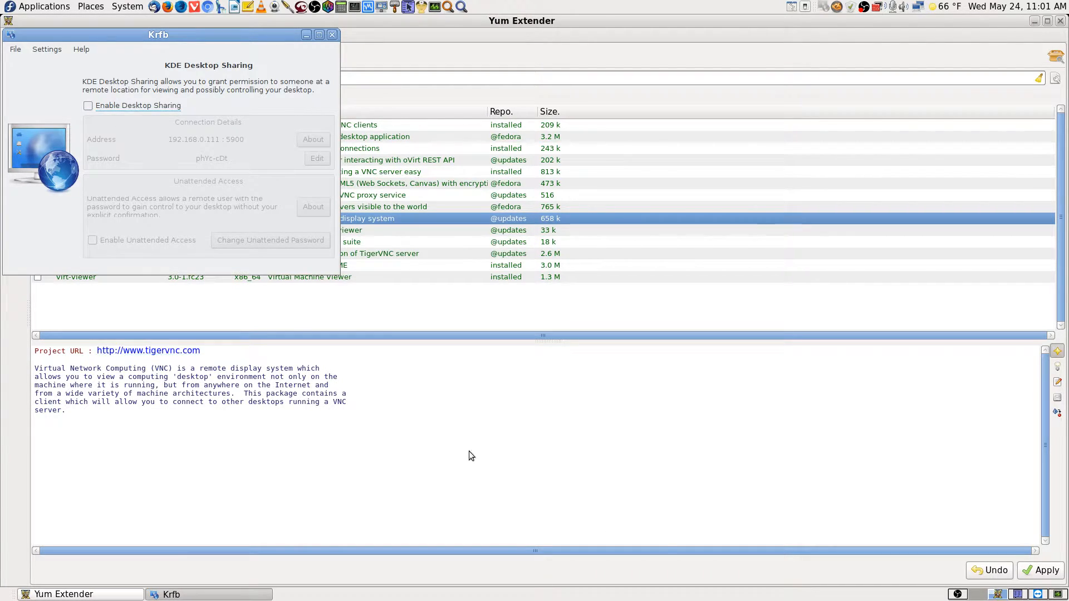
# - Return to the Krfb workspace and tick Enable Desktop Sharing
pyautogui.click(958, 594)
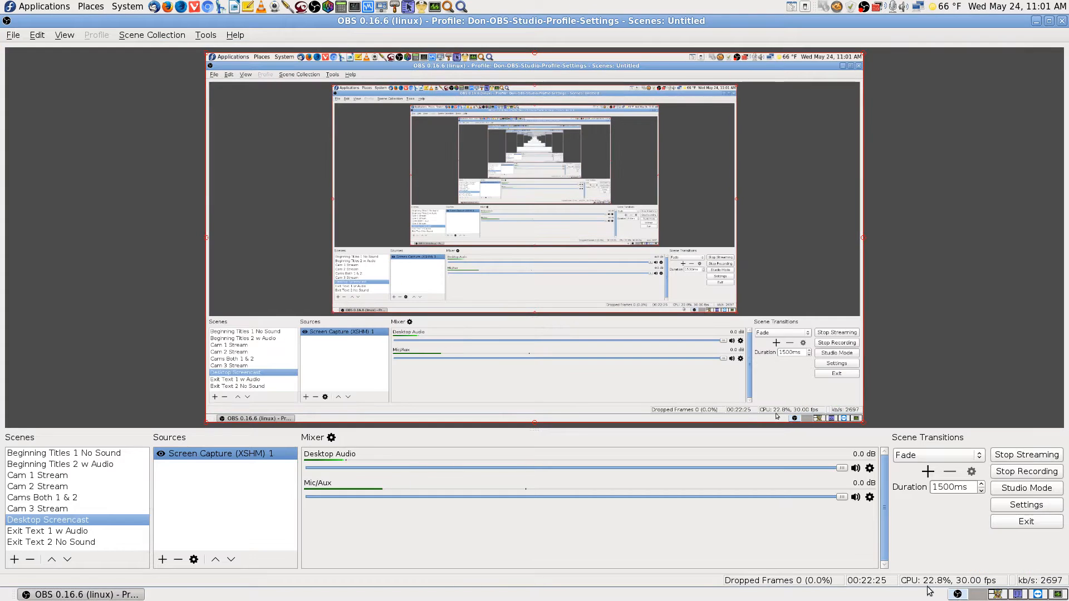
pyautogui.click(1036, 595)
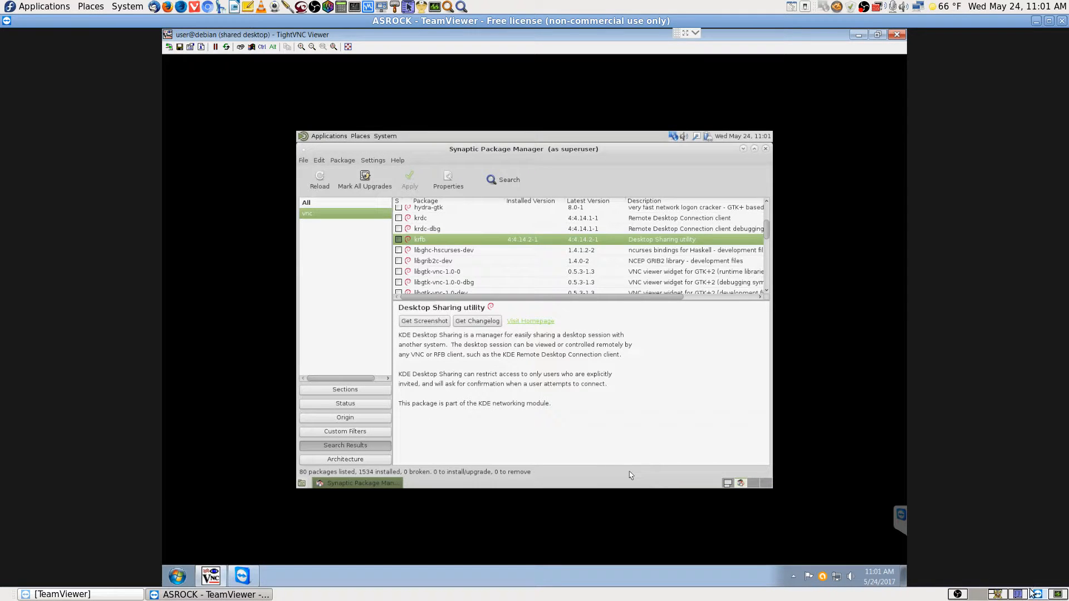
pyautogui.click(997, 594)
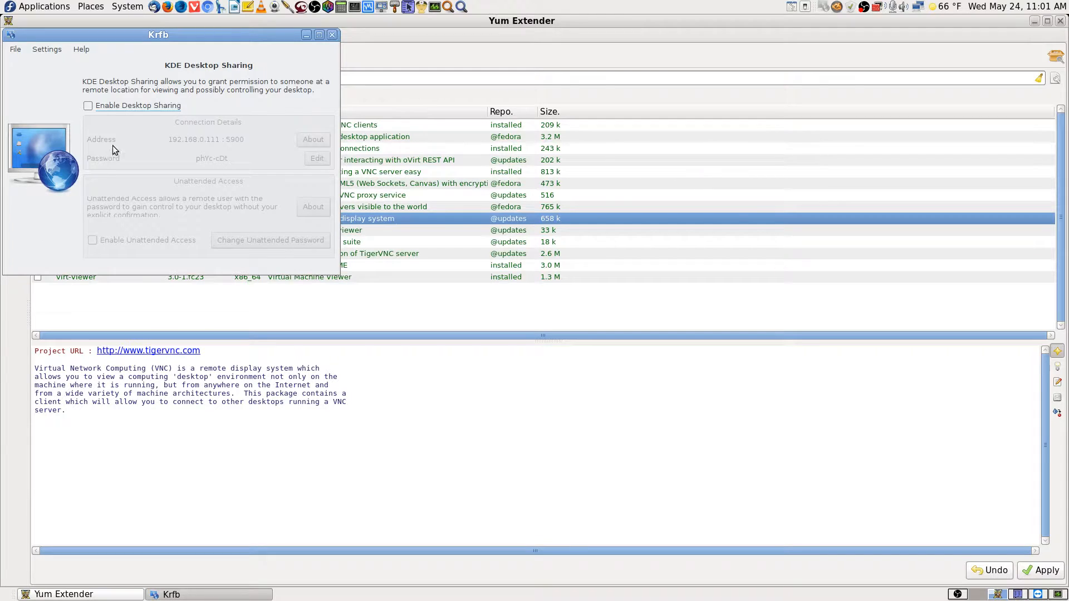
pyautogui.click(93, 106)
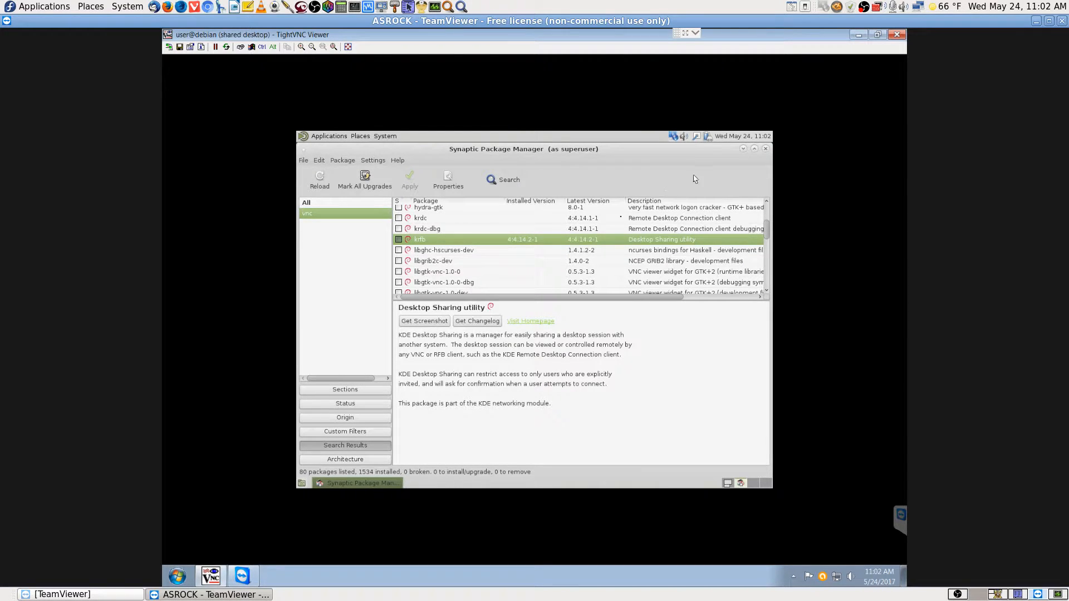
# - Close Synaptic on the Debian desktop and restore the TightVNC viewer to a smaller window
pyautogui.click(767, 149)
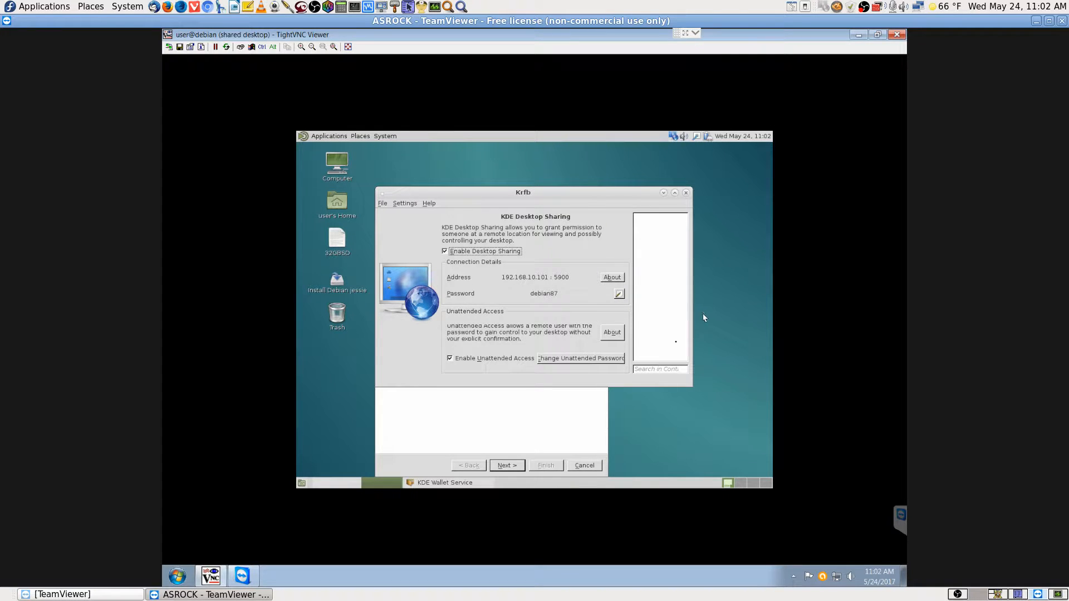
pyautogui.click(217, 579)
pyautogui.click(217, 579)
pyautogui.click(244, 579)
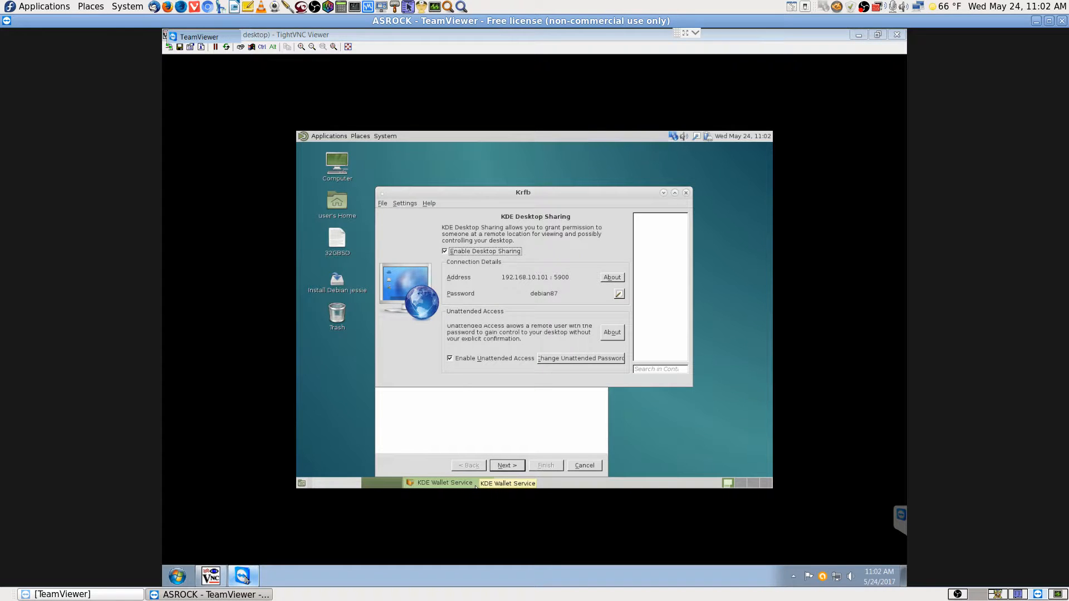
pyautogui.click(614, 136)
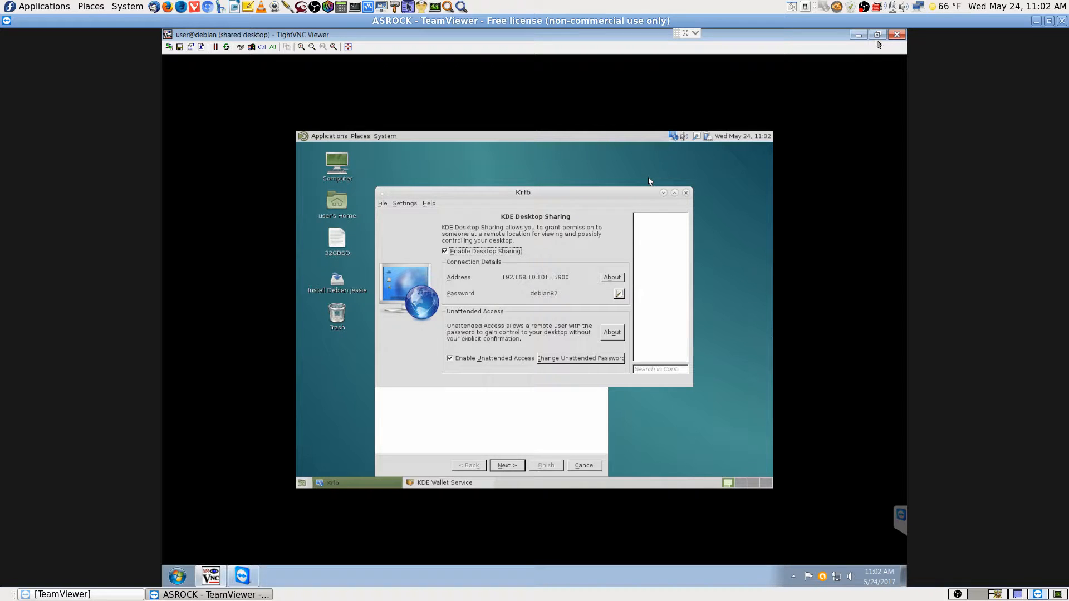
pyautogui.click(877, 34)
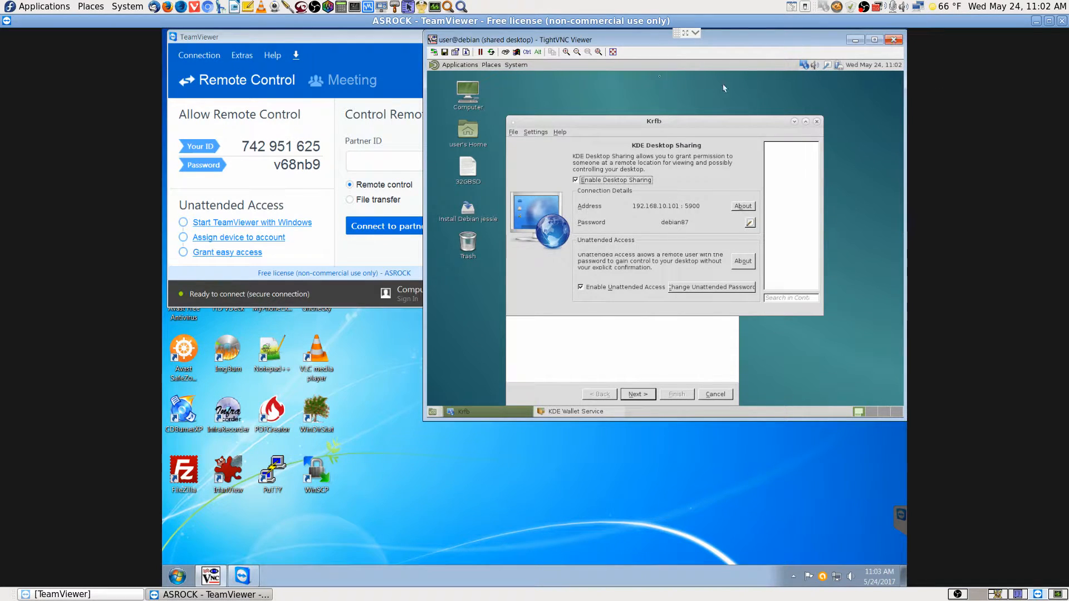
# - Maximize the TightVNC Viewer window so the Debian desktop fills the screen
pyautogui.click(875, 40)
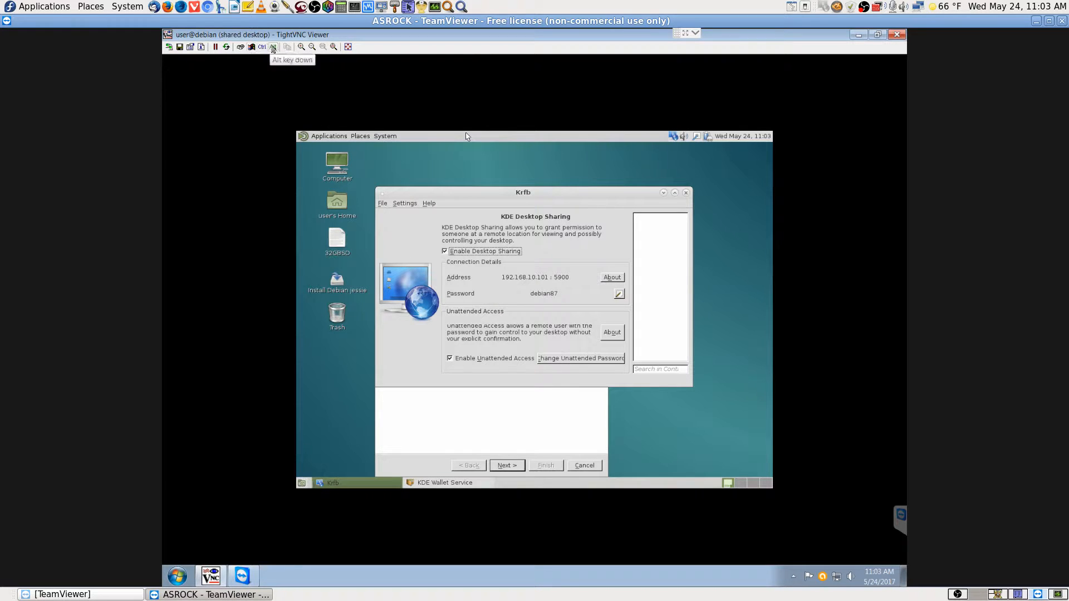
pyautogui.click(348, 47)
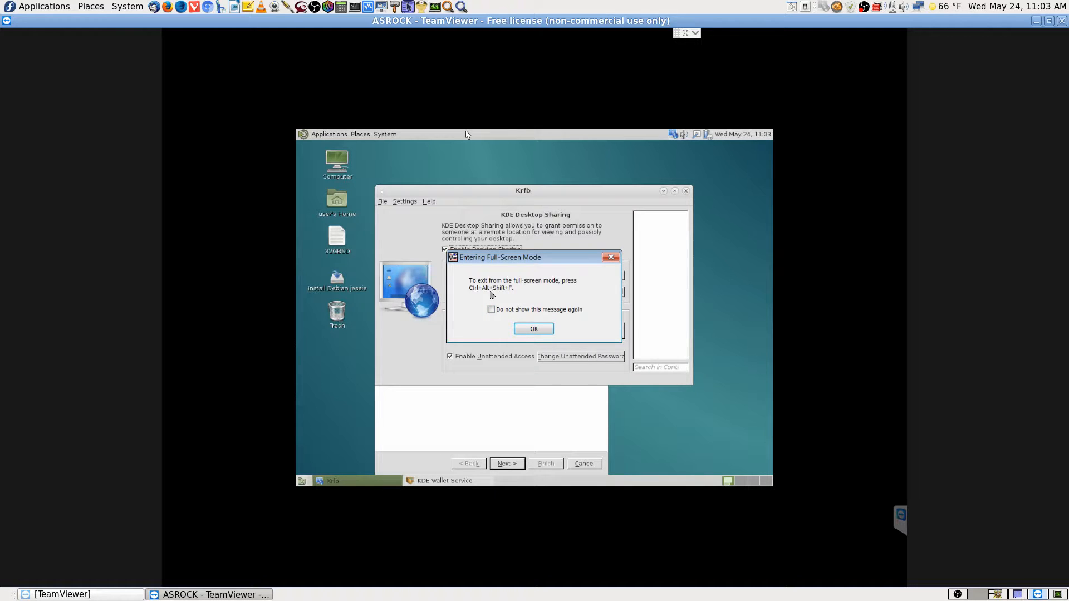
pyautogui.click(611, 258)
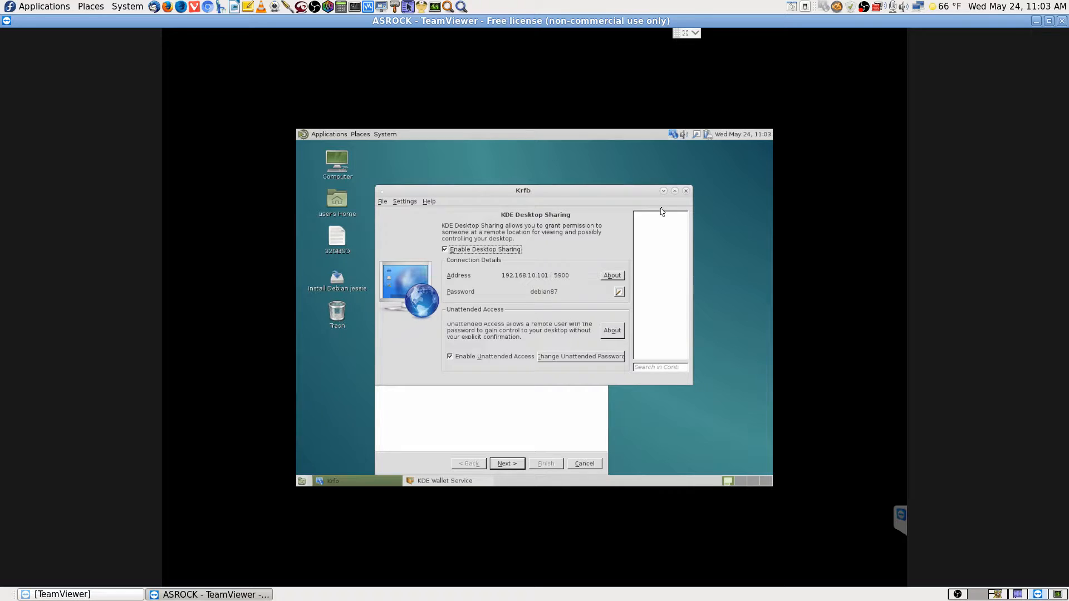
pyautogui.hotkey('ctrl', 'alt', 'shift', 't')
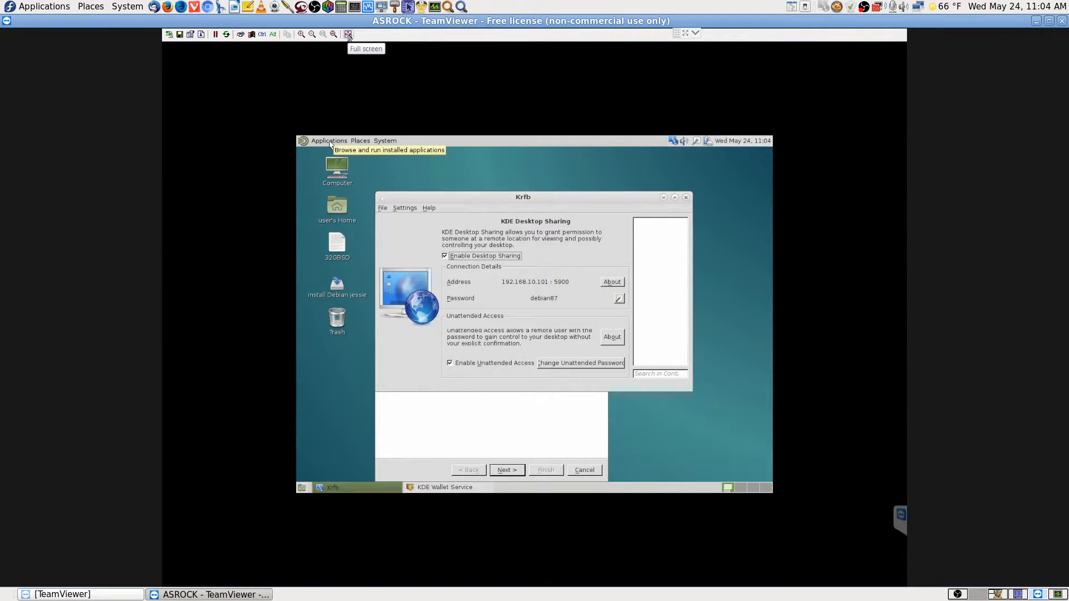
pyautogui.click(169, 34)
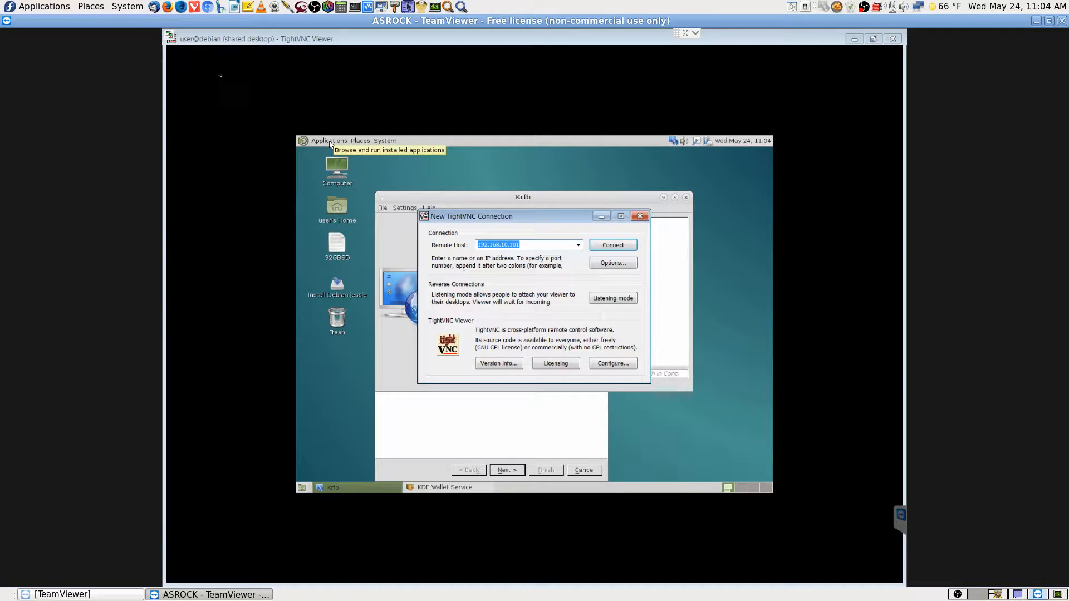
# - Open a New TightVNC Connection dialog and drag it to the lower left beside the windowed viewer
pyautogui.click(169, 35)
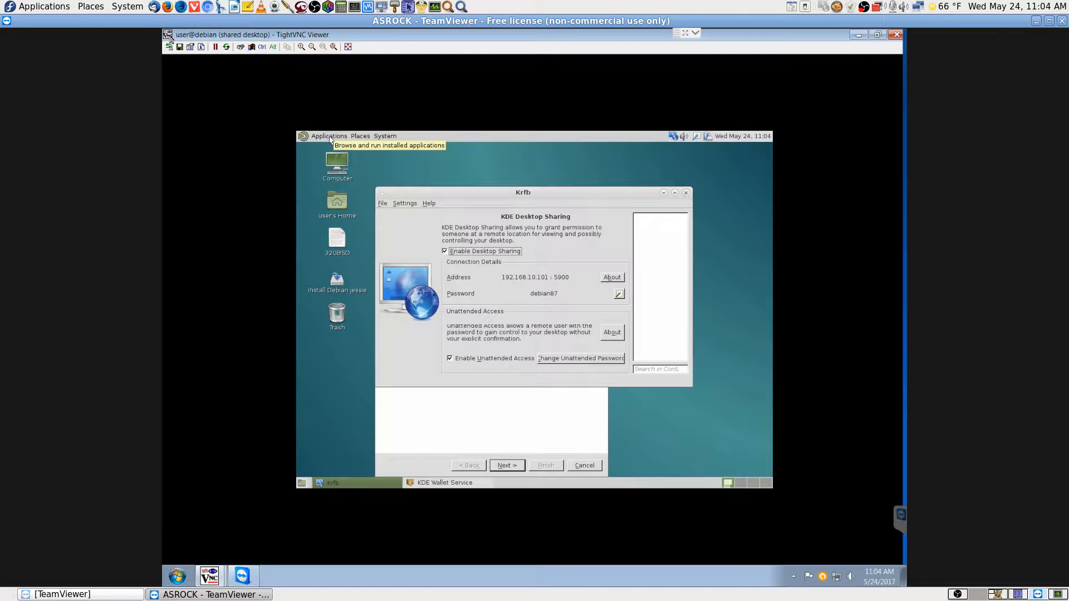
pyautogui.click(878, 35)
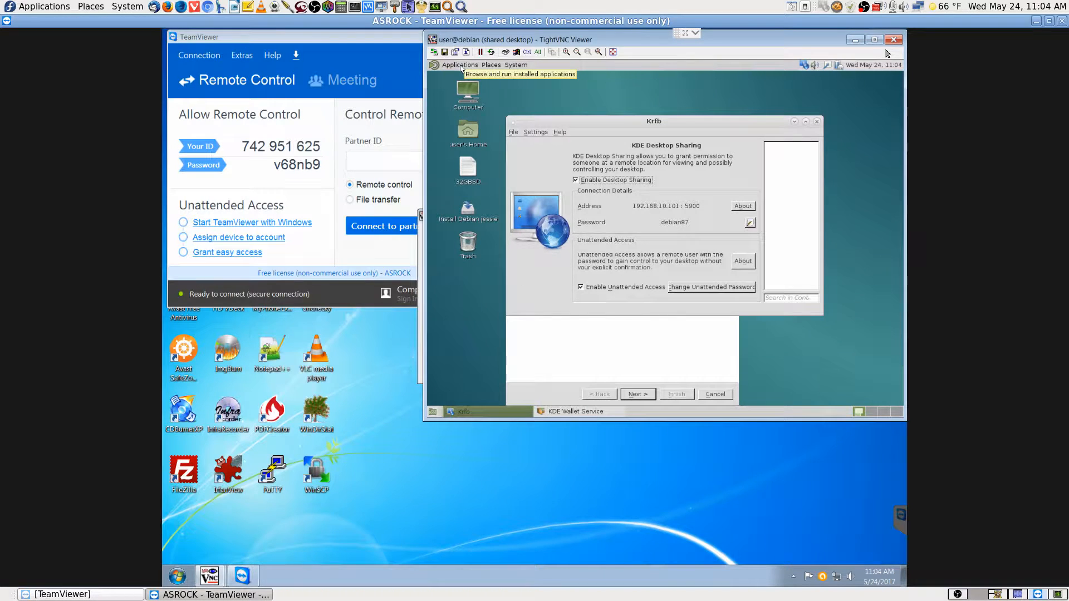
pyautogui.click(877, 35)
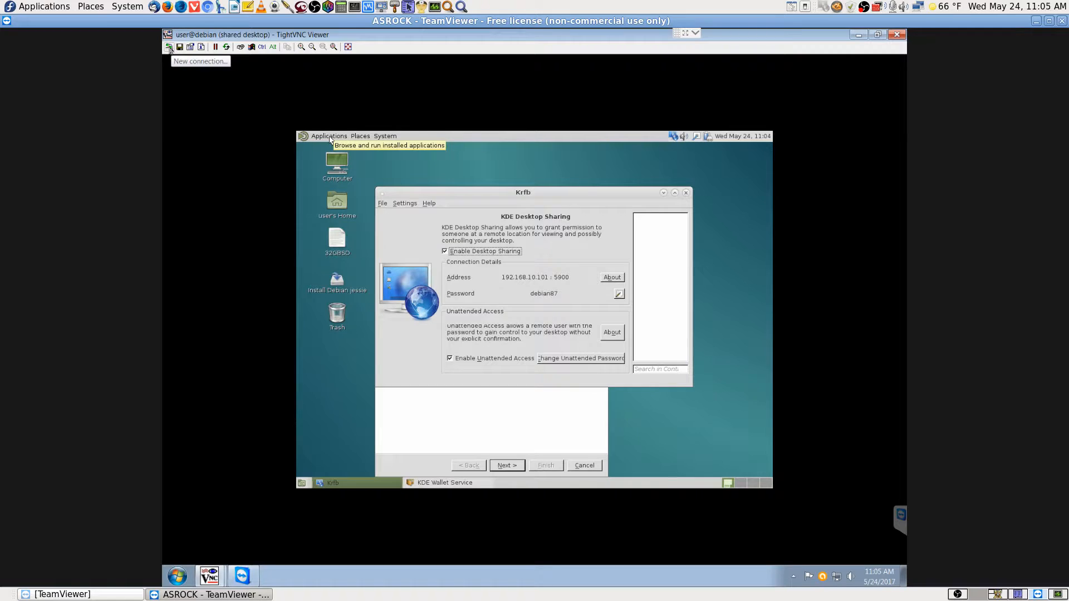
pyautogui.click(169, 49)
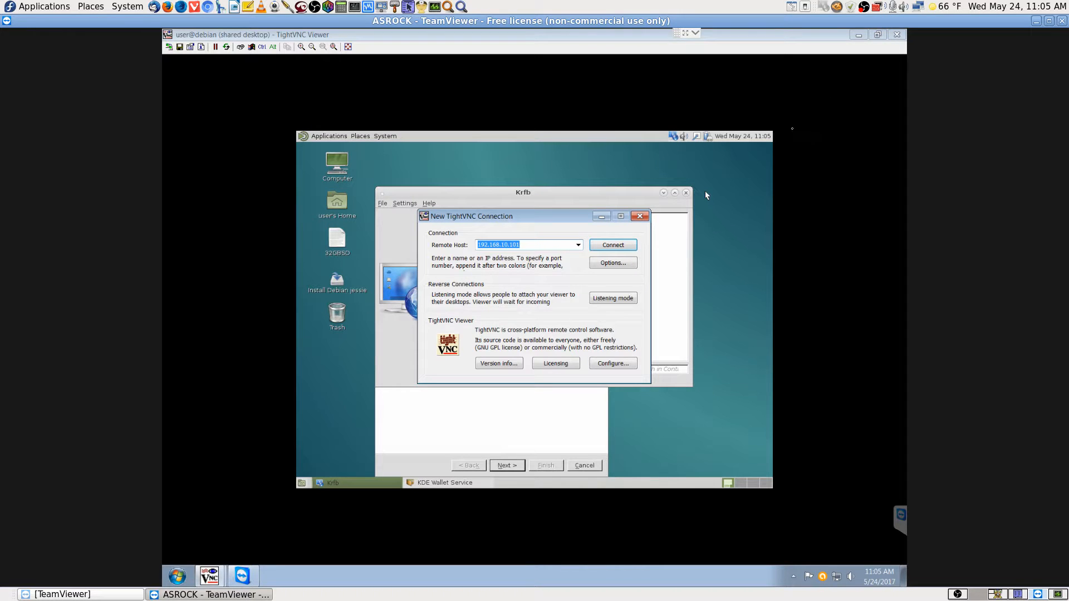
pyautogui.click(877, 35)
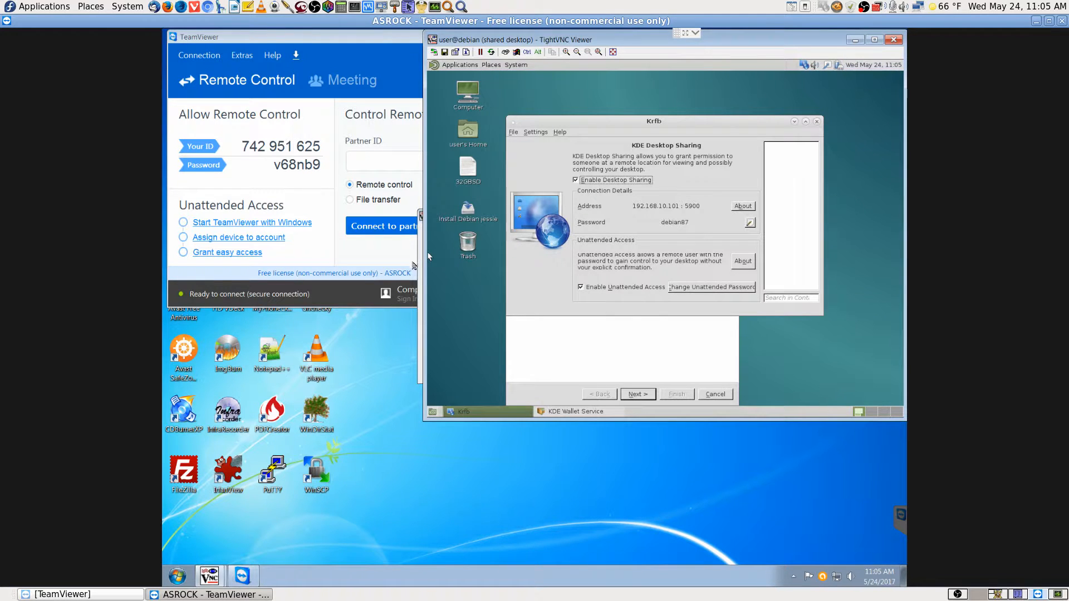
pyautogui.click(420, 275)
pyautogui.moveTo(501, 221); pyautogui.dragTo(247, 400)
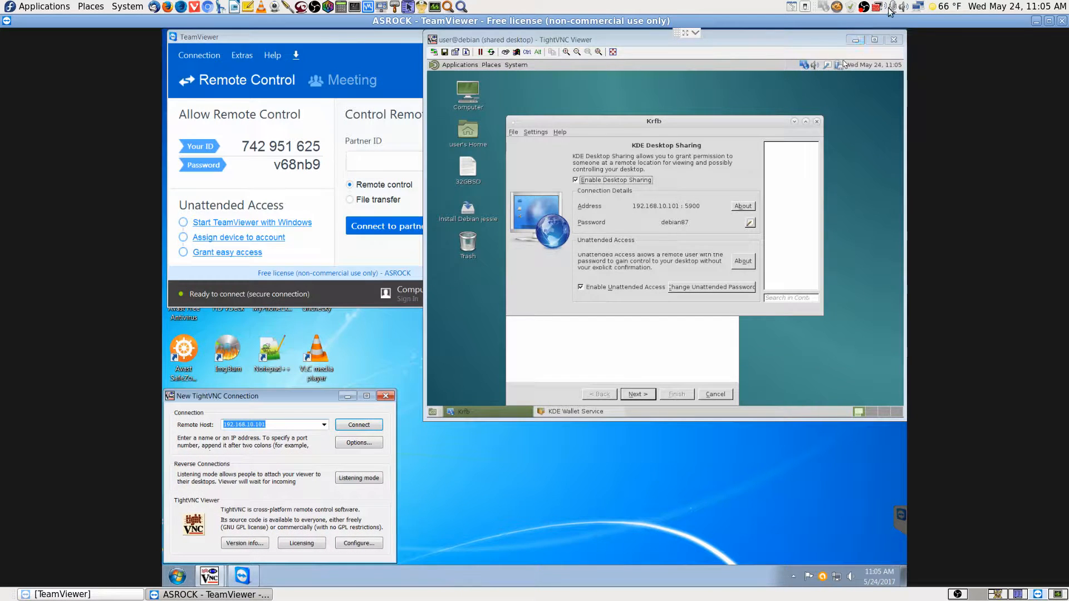
# - Copy the IP address 192.168.0.111 from the network Connection Information window
pyautogui.rightClick(920, 10)
pyautogui.click(955, 61)
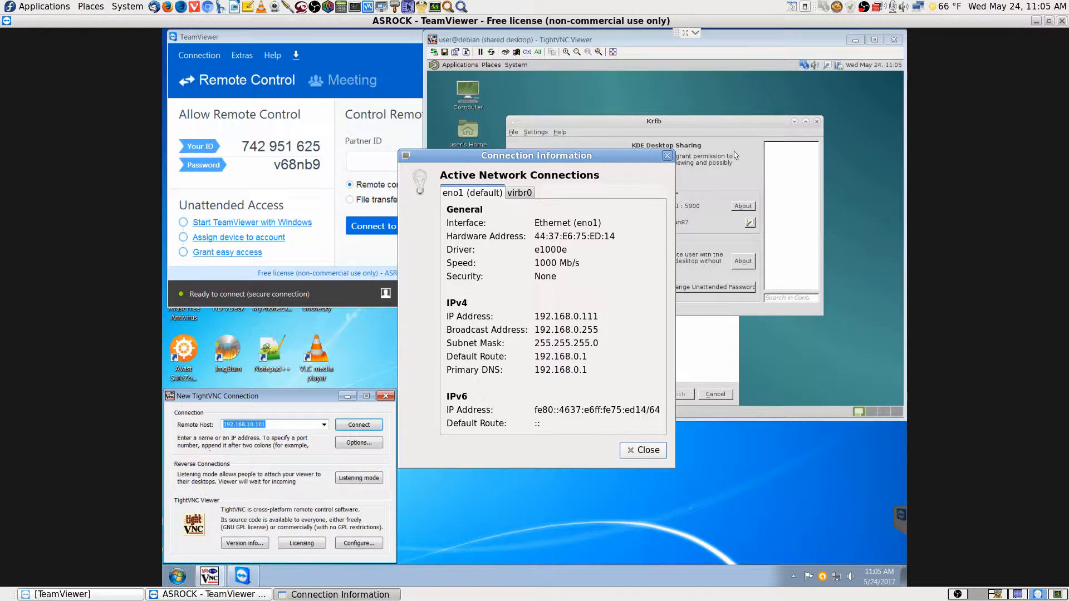
pyautogui.moveTo(601, 316); pyautogui.dragTo(524, 318)
pyautogui.rightClick(556, 320)
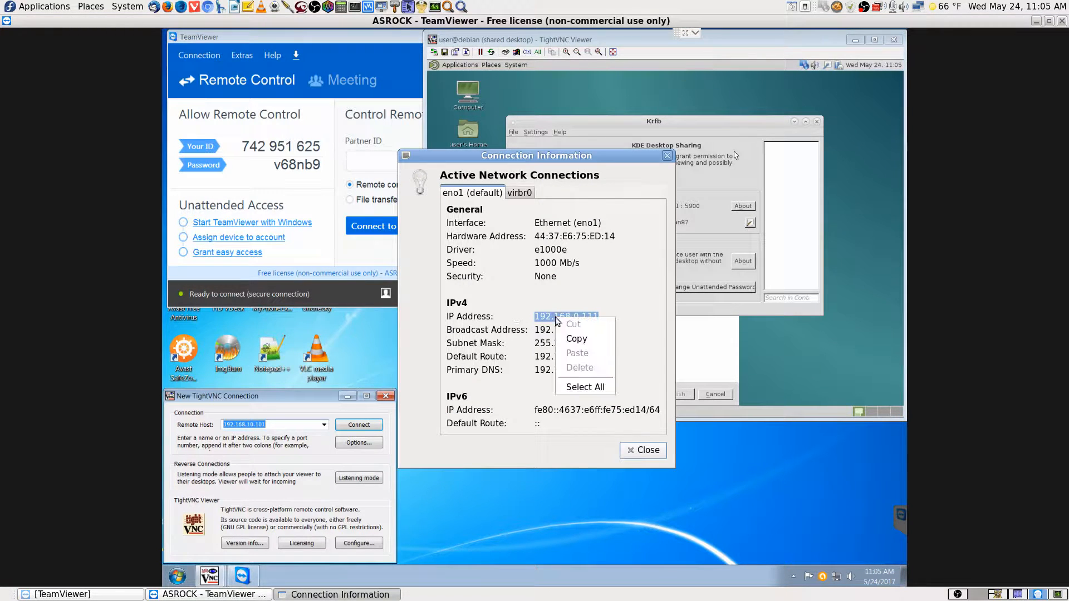
pyautogui.click(576, 338)
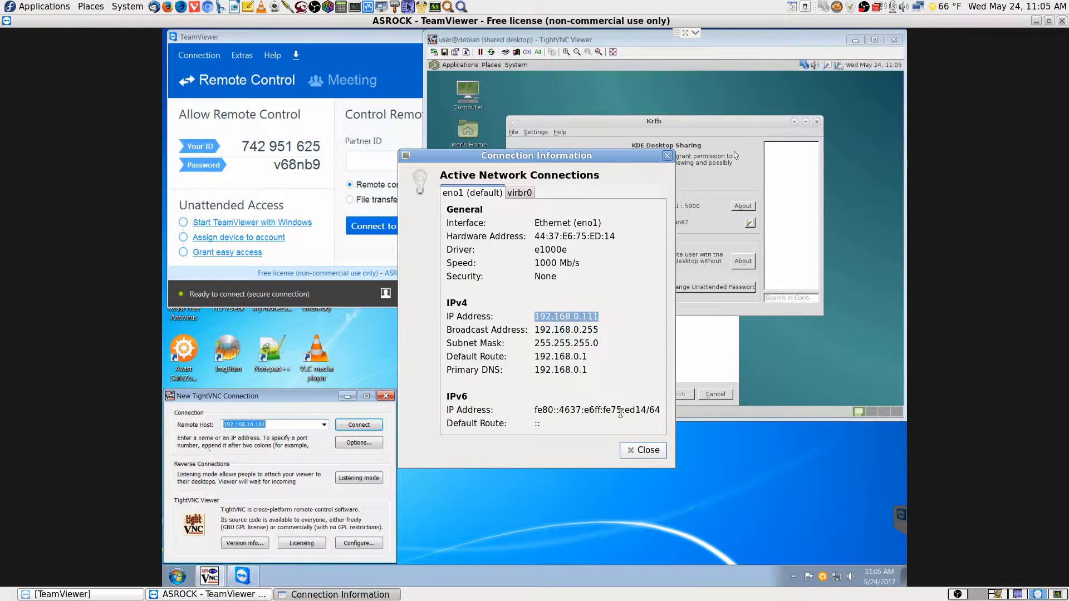
pyautogui.click(647, 451)
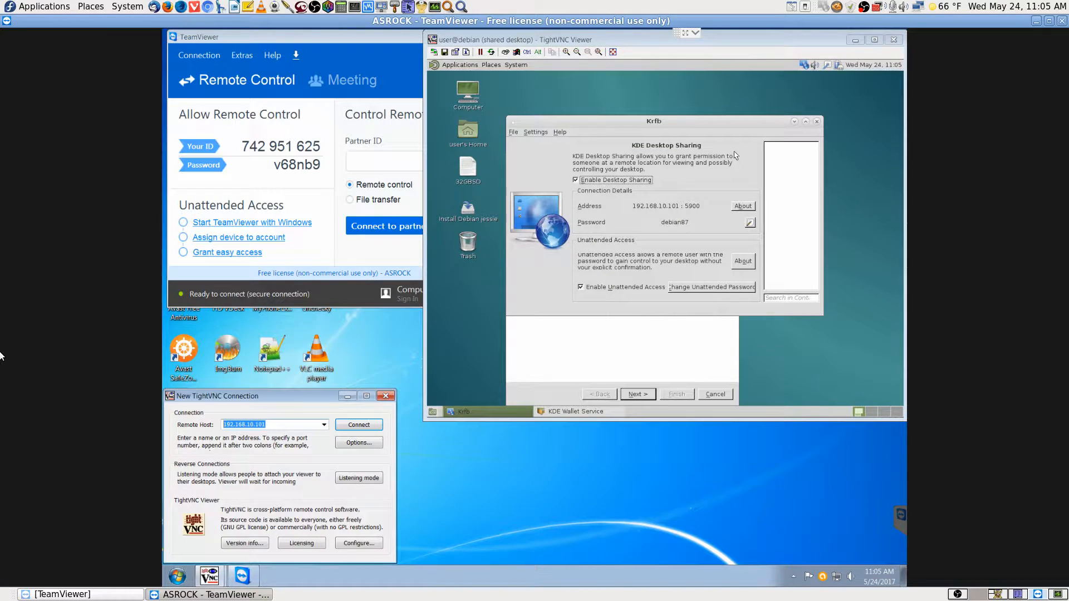
# - Replace the Remote Host with 192.168.0.111 and connect
pyautogui.click(267, 425)
pyautogui.press('BackSpace')
pyautogui.press('BackSpace')
pyautogui.press('BackSpace')
pyautogui.press('BackSpace')
pyautogui.press('BackSpace')
pyautogui.press('BackSpace')
pyautogui.press('BackSpace')
pyautogui.press('BackSpace')
pyautogui.press('BackSpace')
pyautogui.press('BackSpace')
pyautogui.press('BackSpace')
pyautogui.press('BackSpace')
pyautogui.press('BackSpace')
pyautogui.press('BackSpace')
pyautogui.write('192.168.0.111')
pyautogui.click(357, 428)
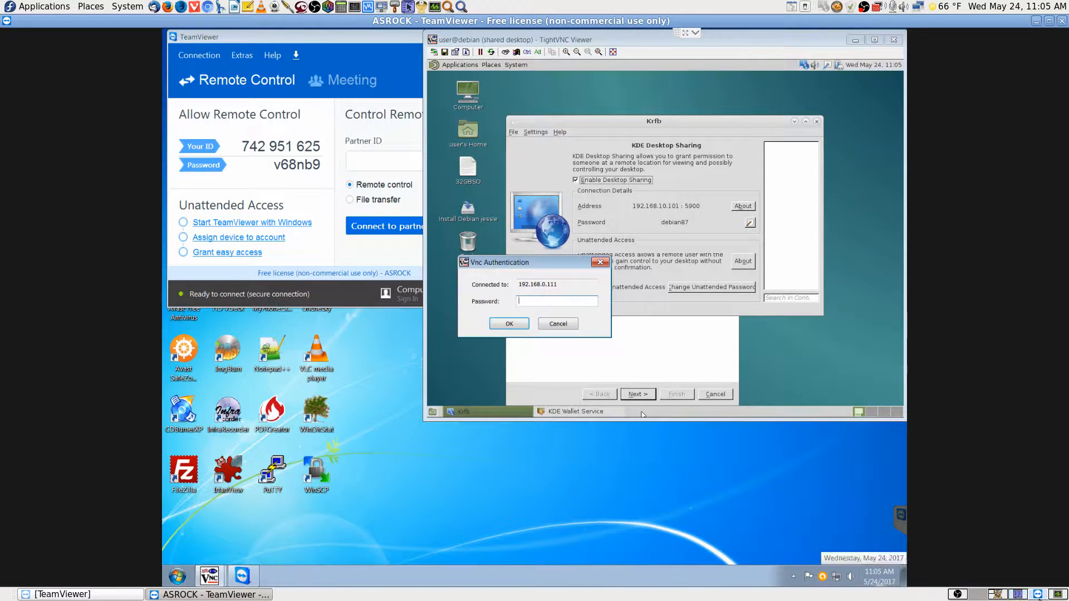
# - Move the Krfb window onto the workspace holding the TeamViewer session
pyautogui.click(996, 594)
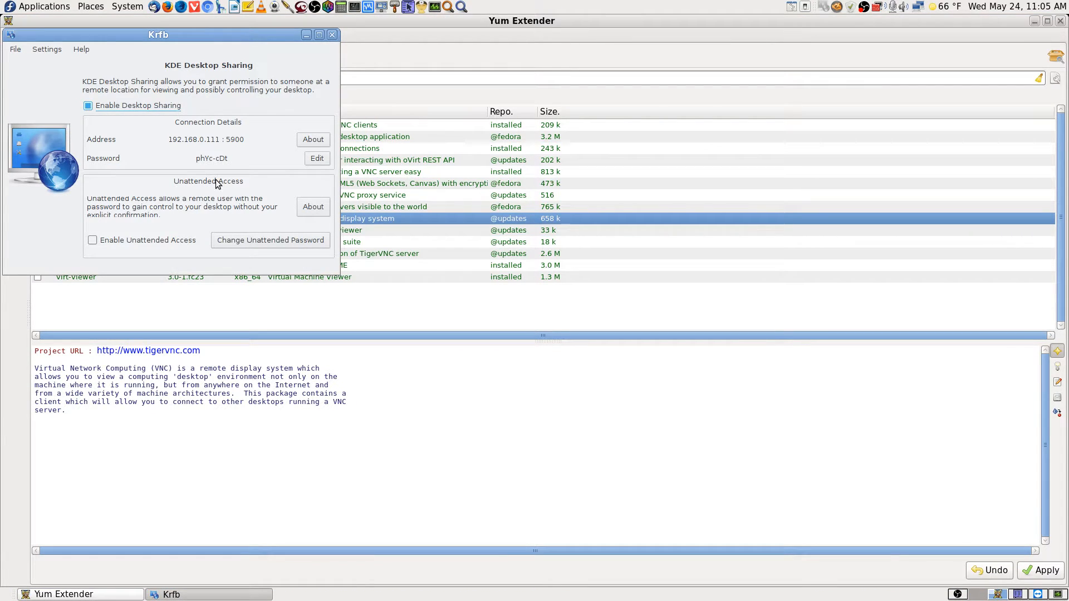
pyautogui.moveTo(196, 159); pyautogui.dragTo(226, 161)
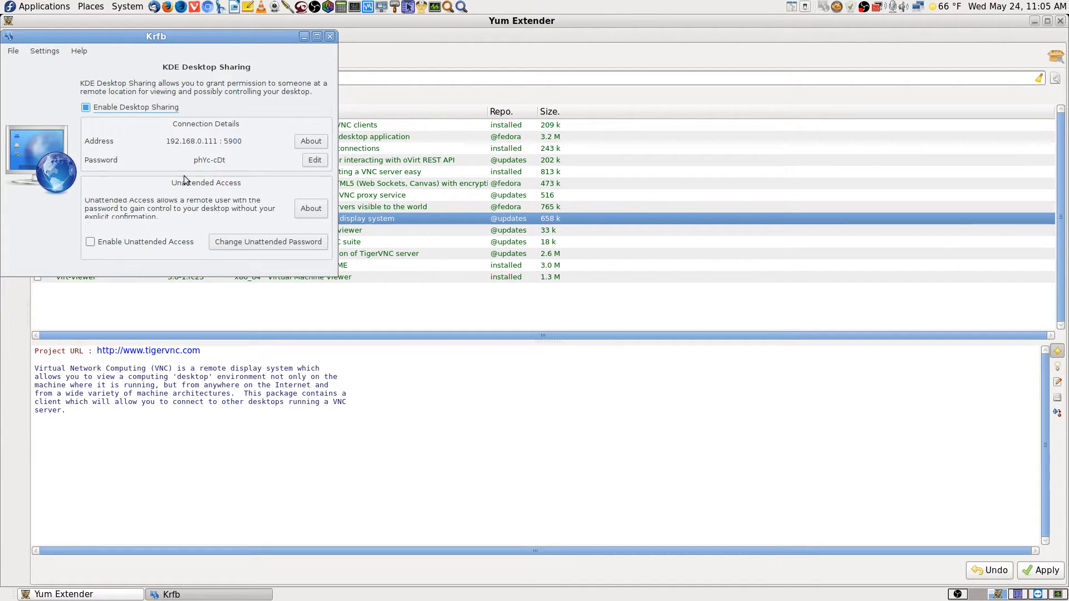
pyautogui.click(10, 36)
pyautogui.moveTo(119, 172)
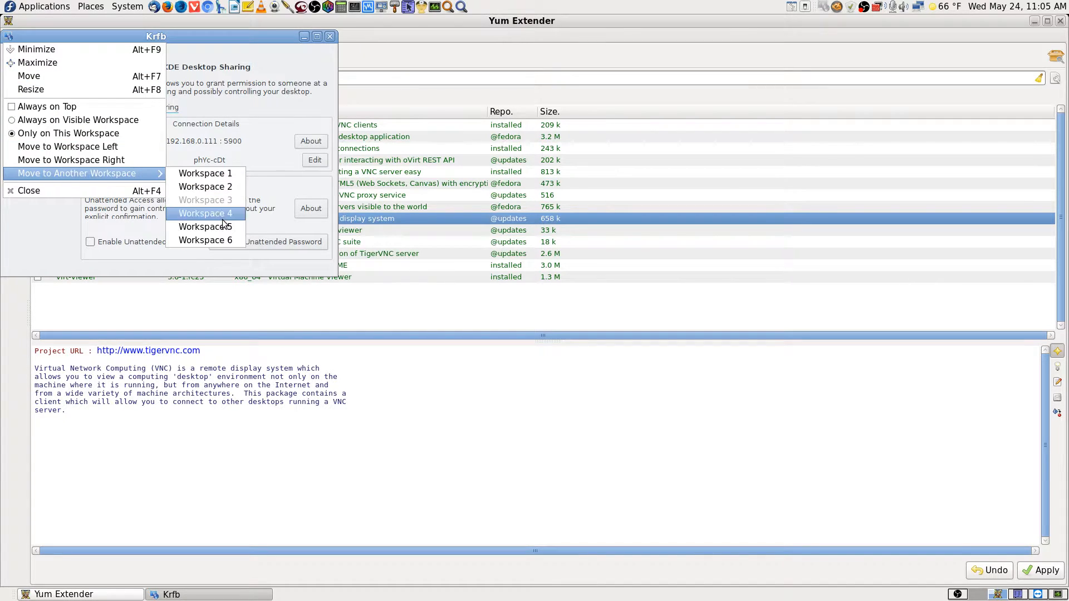
pyautogui.click(219, 223)
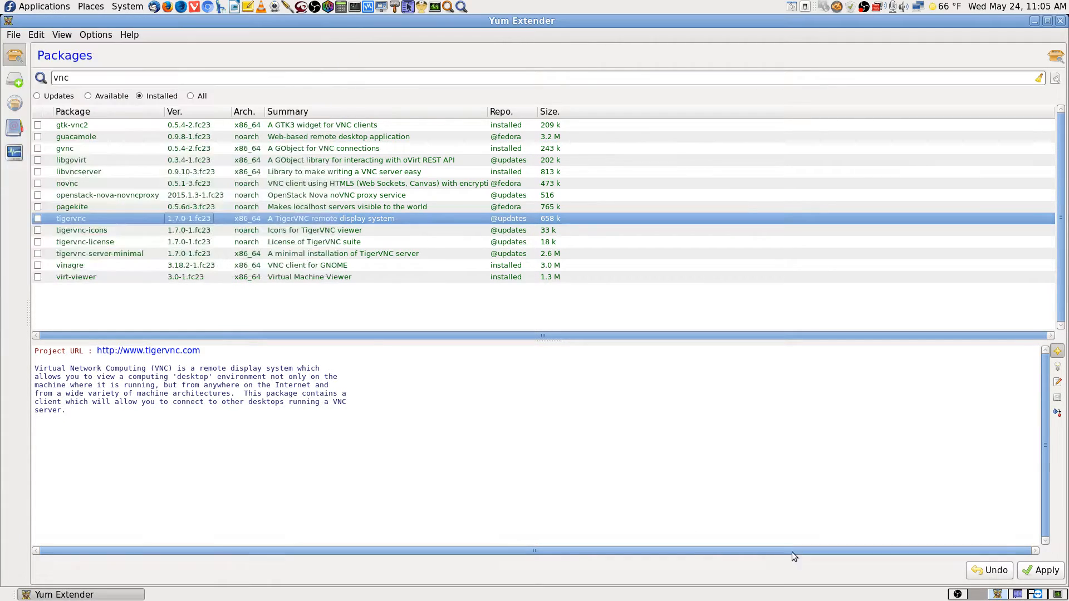
# - Raise the local Krfb sharing window and drag it lower, beside the VNC password prompt
pyautogui.click(1038, 594)
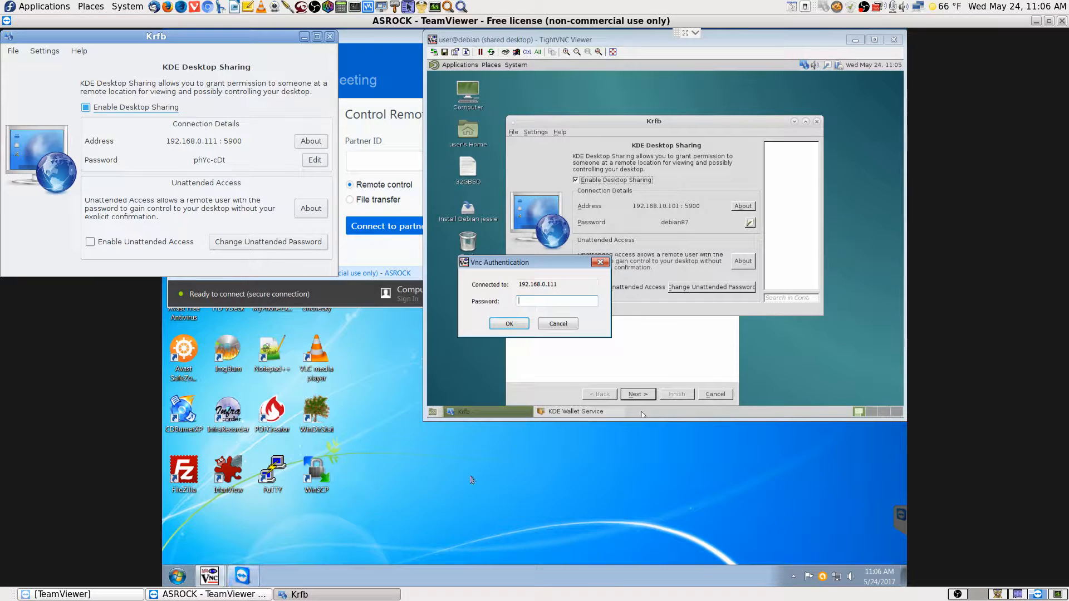
pyautogui.click(533, 347)
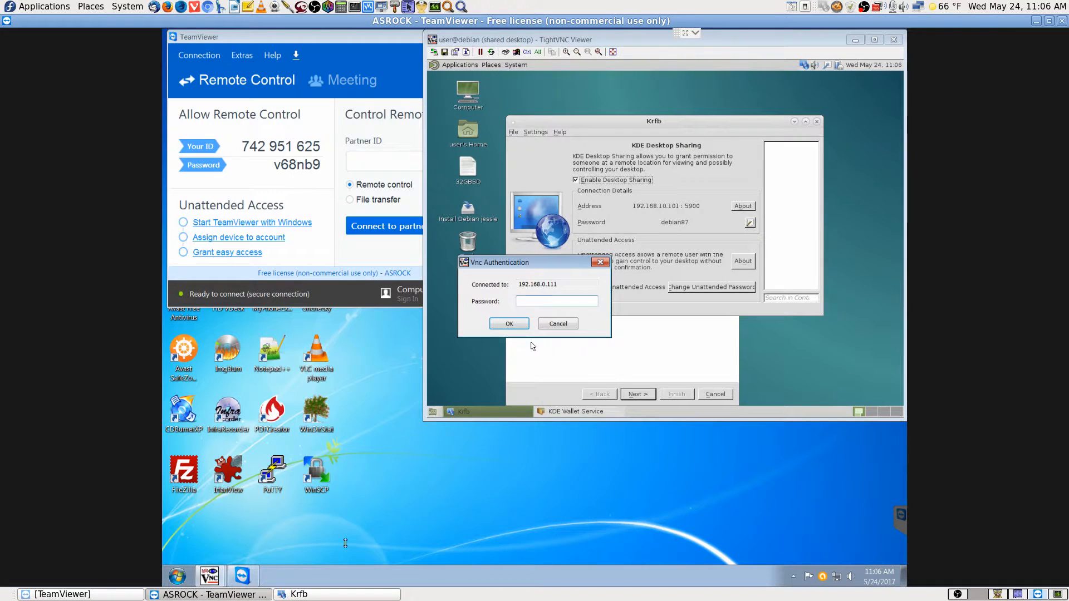
pyautogui.click(309, 594)
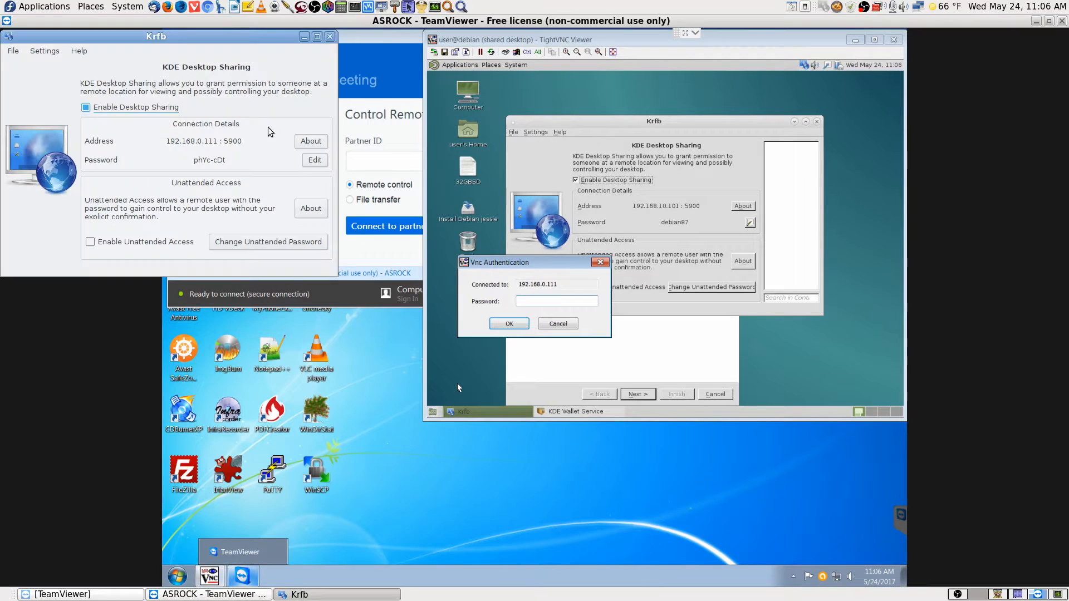
pyautogui.moveTo(253, 42); pyautogui.dragTo(329, 308)
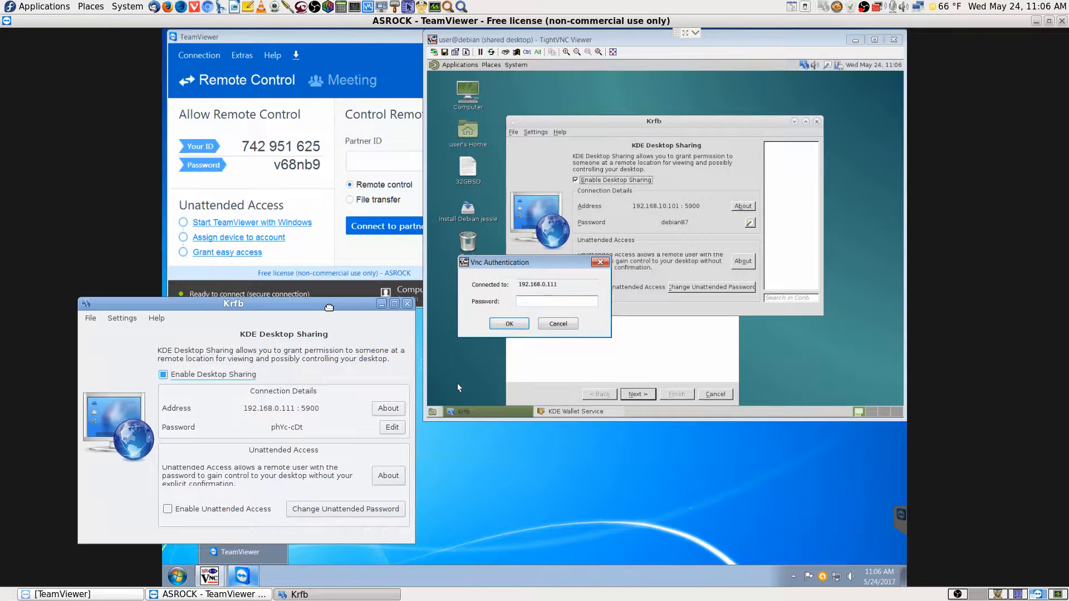
pyautogui.click(533, 304)
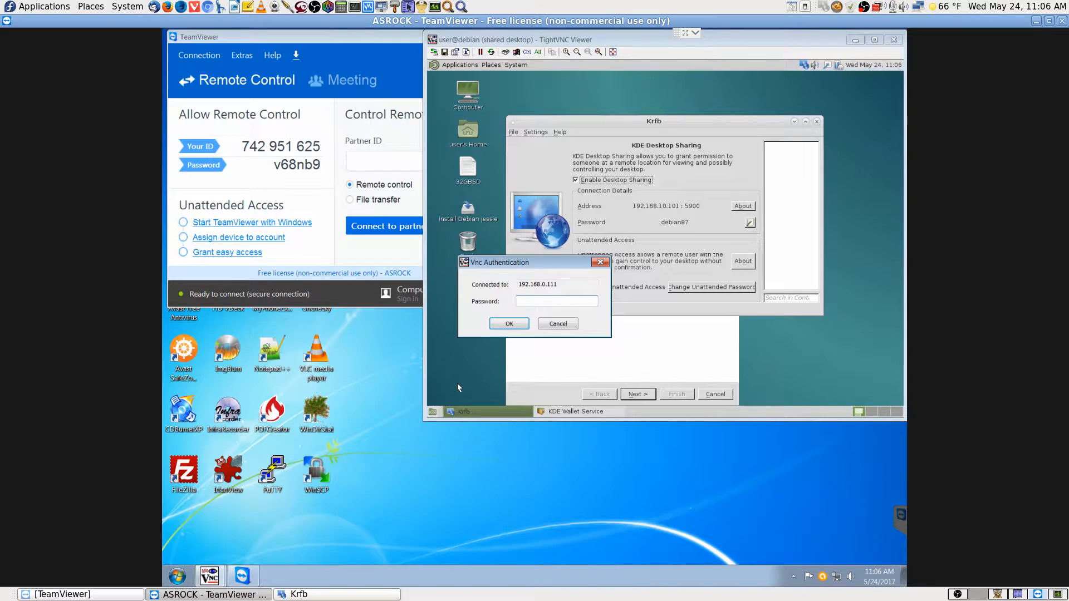
# - Start the VNC password, erase mistyped characters, and check the password in Krfb
pyautogui.press('BackSpace')
pyautogui.press('BackSpace')
pyautogui.press('BackSpace')
pyautogui.press('BackSpace')
pyautogui.press('BackSpace')
pyautogui.press('BackSpace')
pyautogui.click(312, 595)
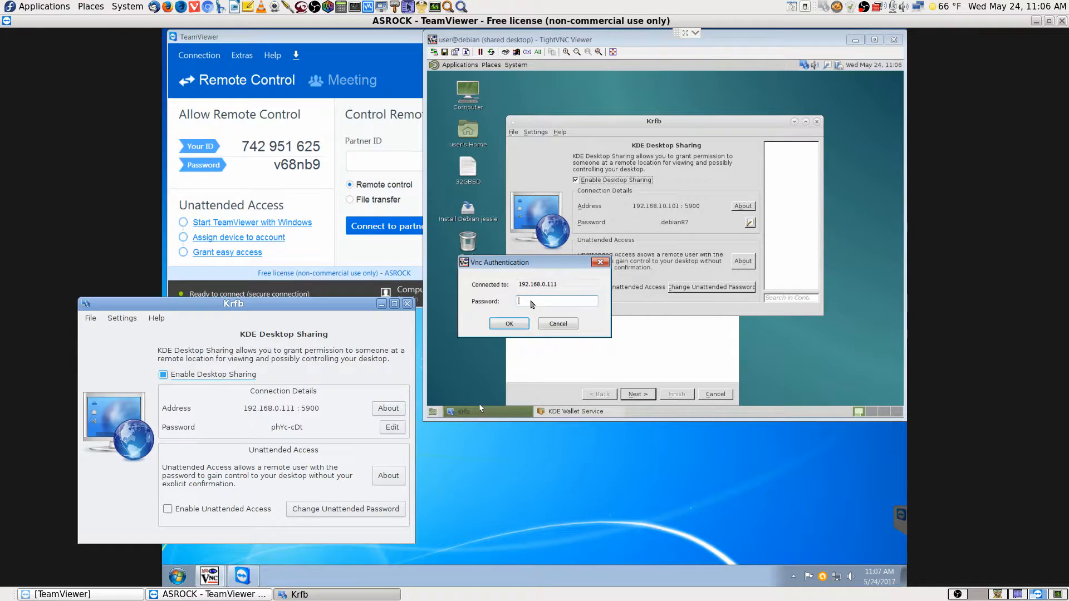
pyautogui.click(533, 305)
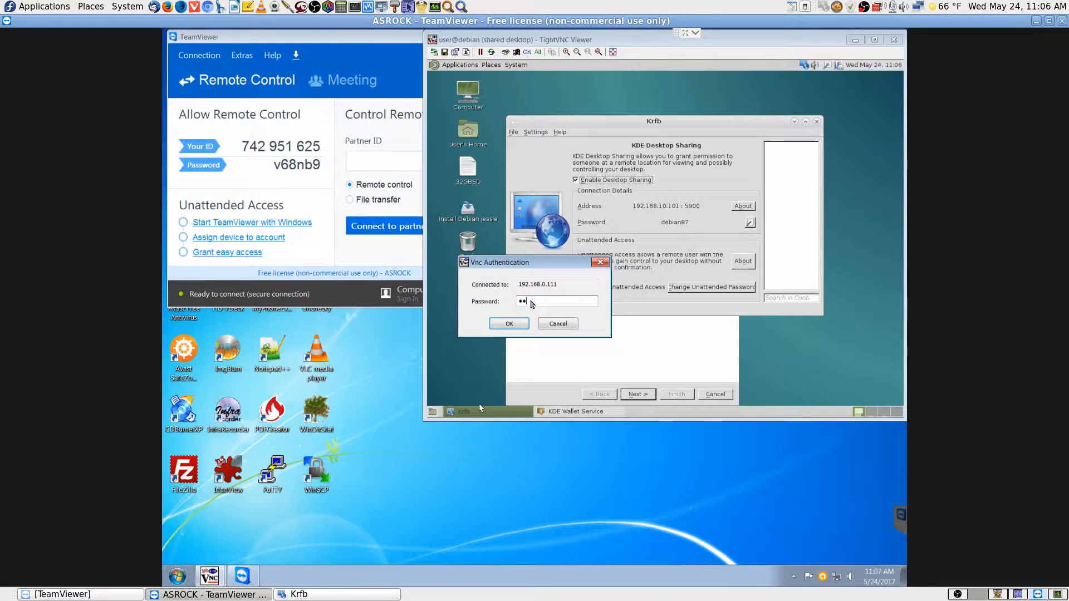
# - Enter and submit the VNC password, then dismiss the 'password check failed' error
pyautogui.click(389, 594)
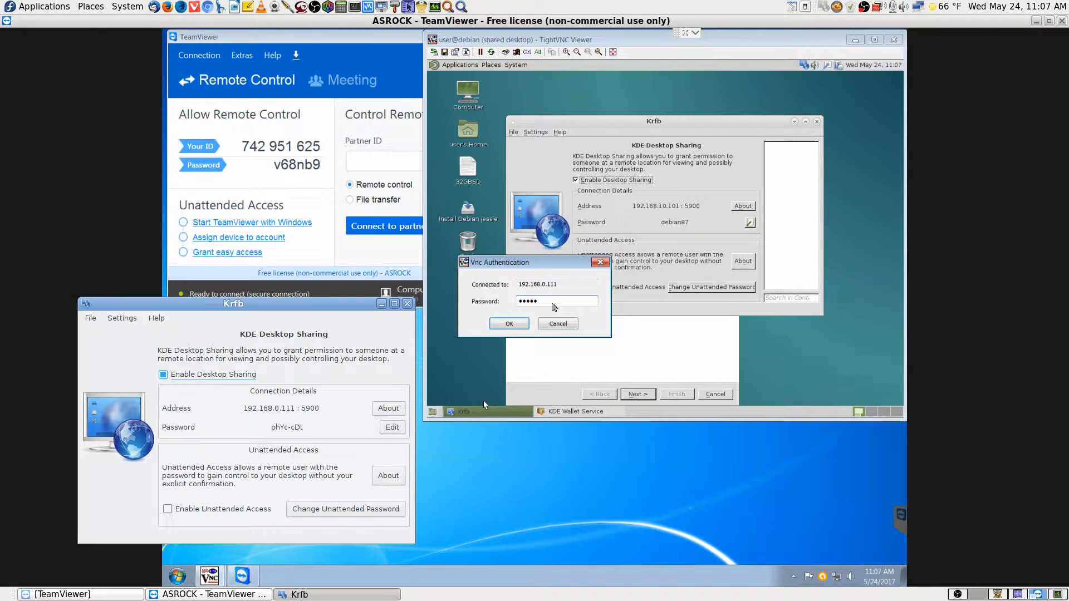
pyautogui.click(550, 303)
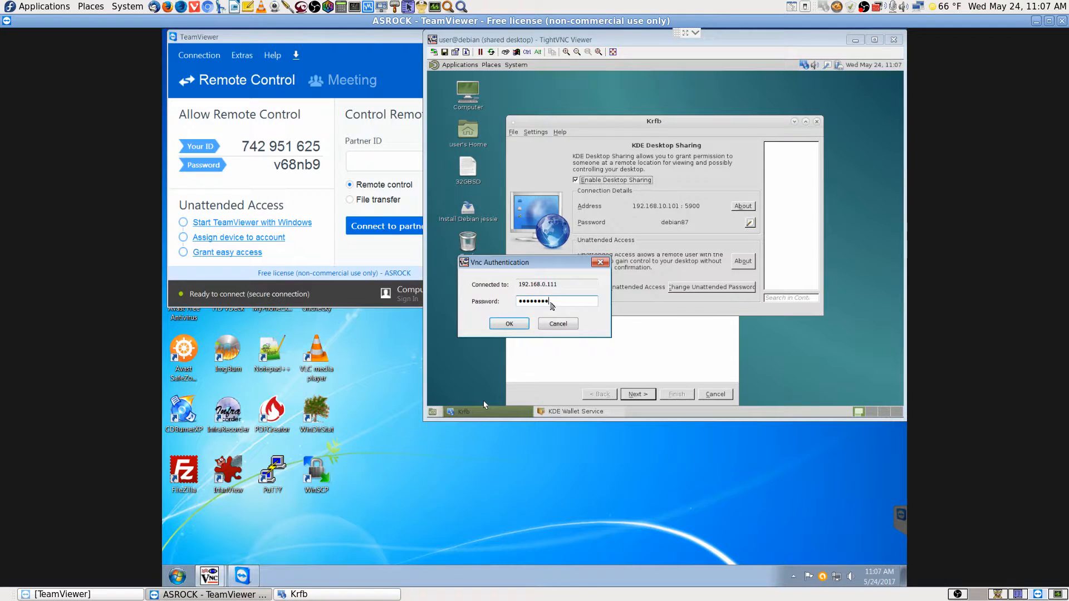
pyautogui.press('Return')
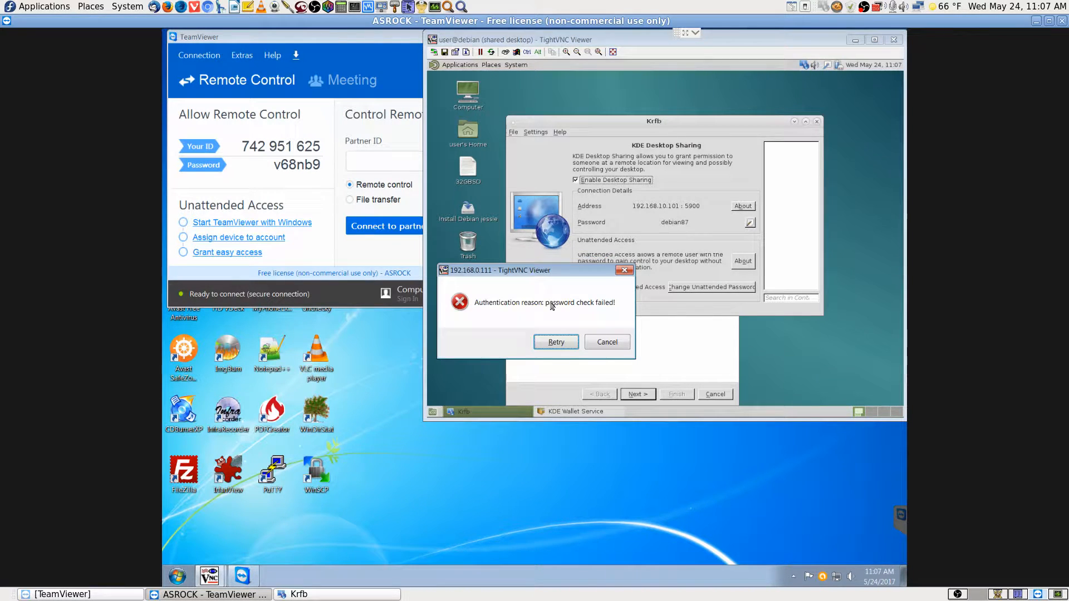
pyautogui.click(608, 346)
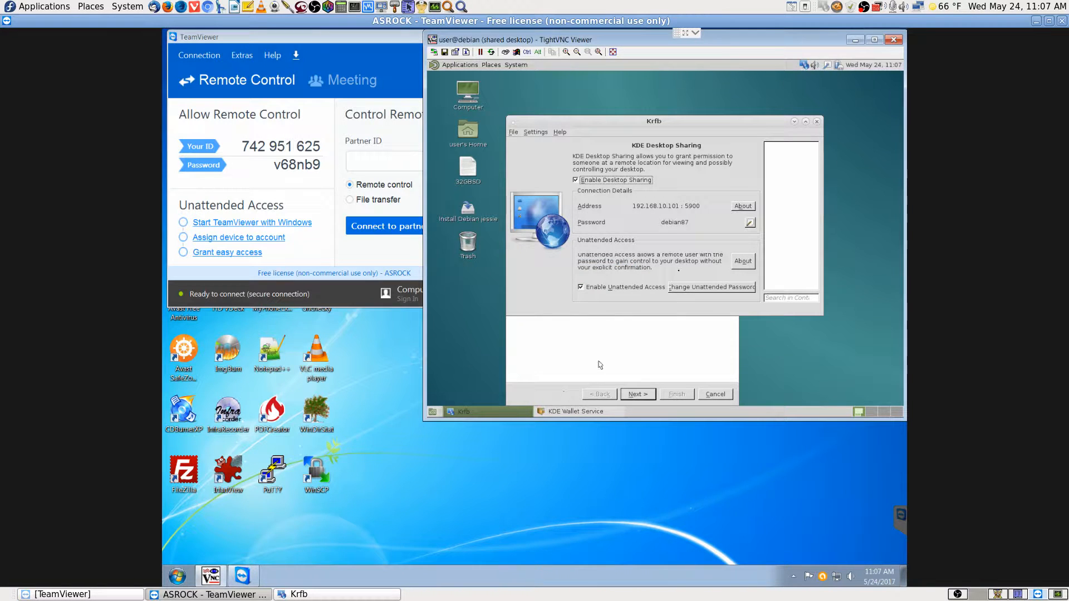
# - Replace Krfb's old sharing password with a new memorable one, save it, and hide the window
pyautogui.click(330, 595)
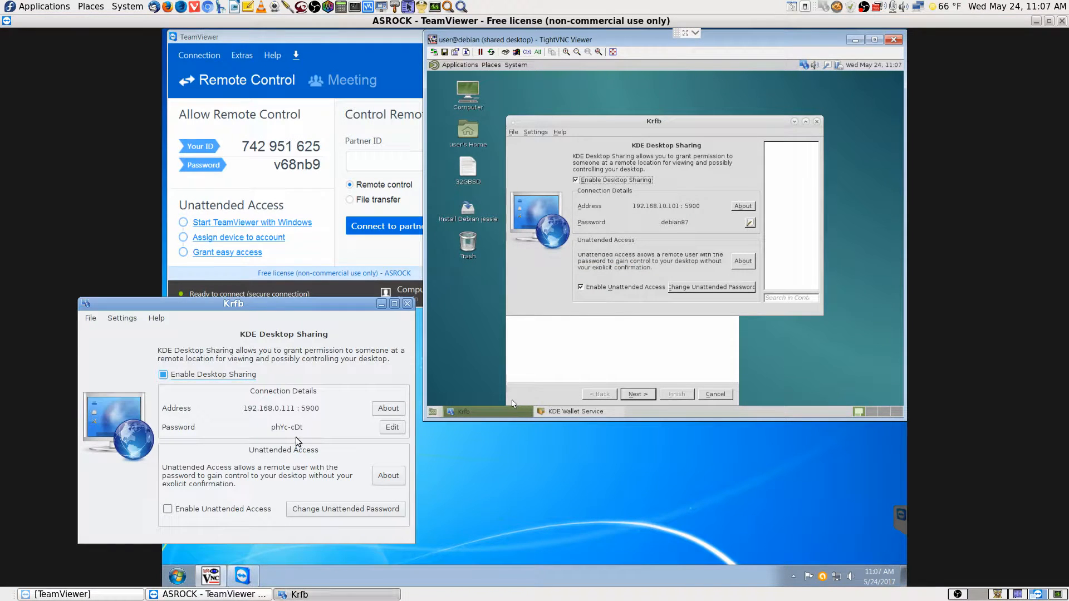
pyautogui.click(391, 429)
pyautogui.hotkey('ctrl', 'a')
pyautogui.press('BackSpace')
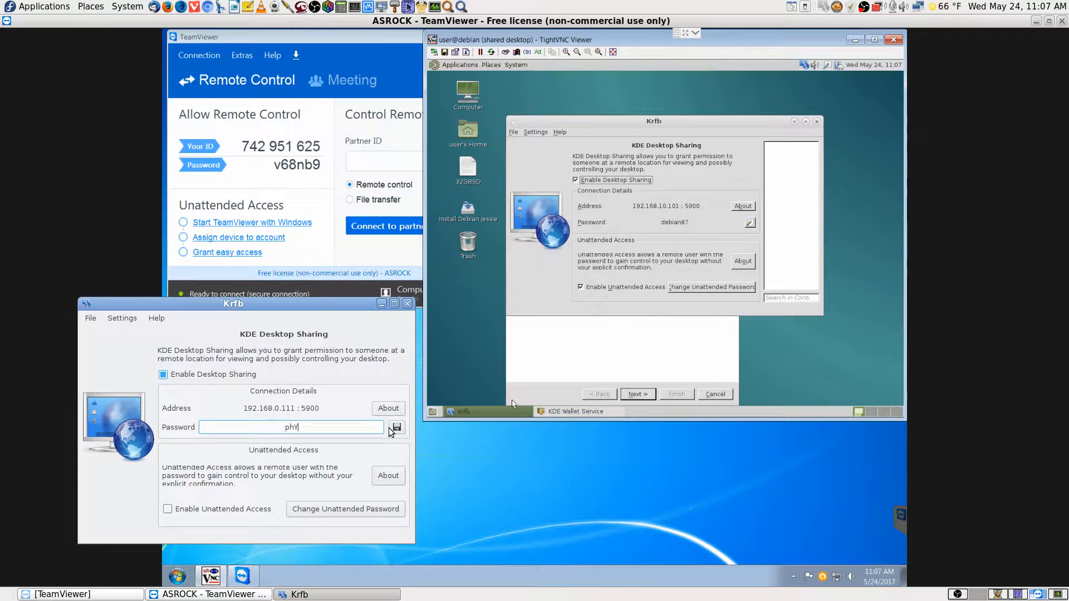
pyautogui.click(400, 429)
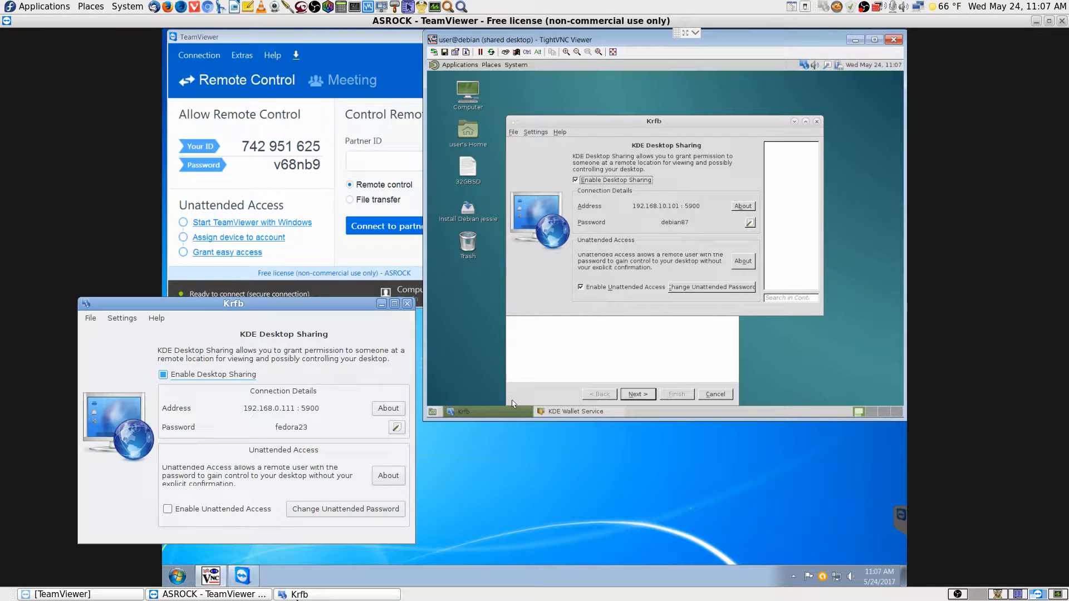
pyautogui.click(306, 594)
# - Bring the remote Debian sharing settings back to the front in the TeamViewer session
pyautogui.click(354, 593)
pyautogui.click(354, 590)
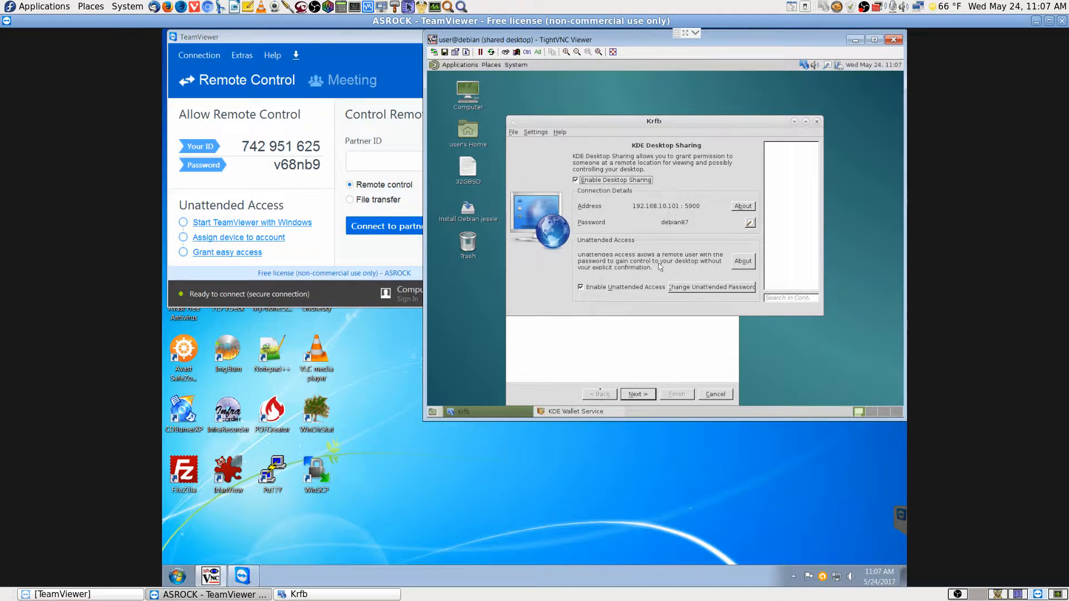
pyautogui.click(567, 412)
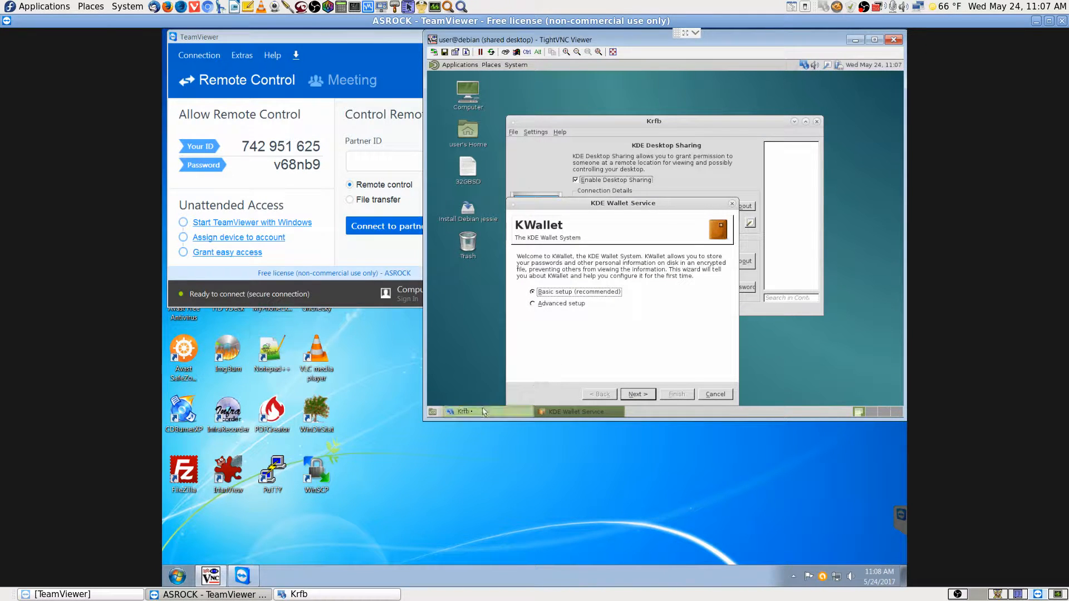
pyautogui.click(463, 412)
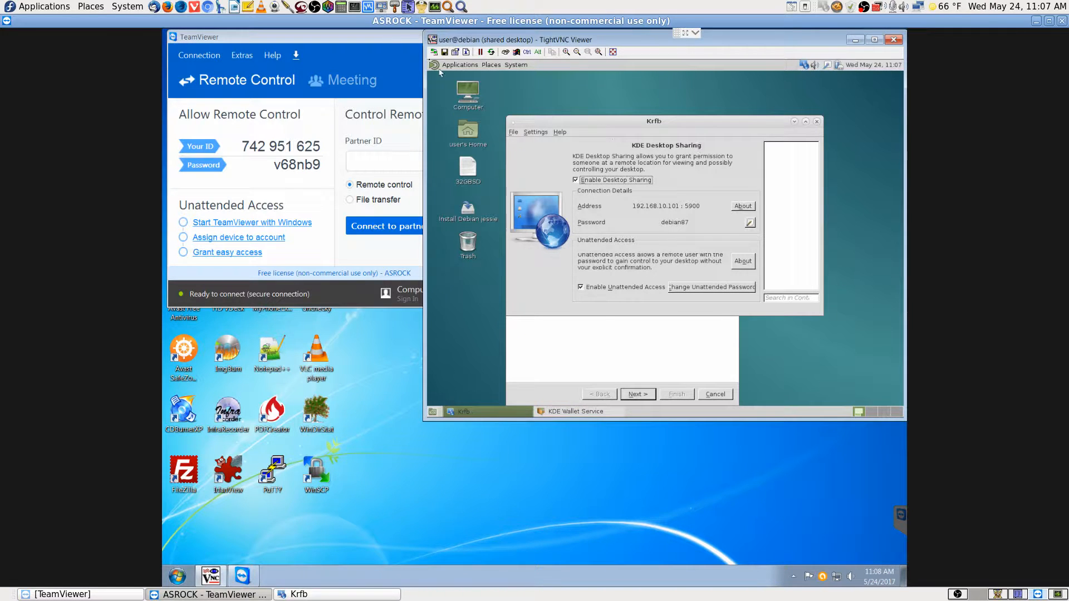
# - Start a new TightVNC connection to 192.168.0.111 and submit the new password
pyautogui.click(434, 52)
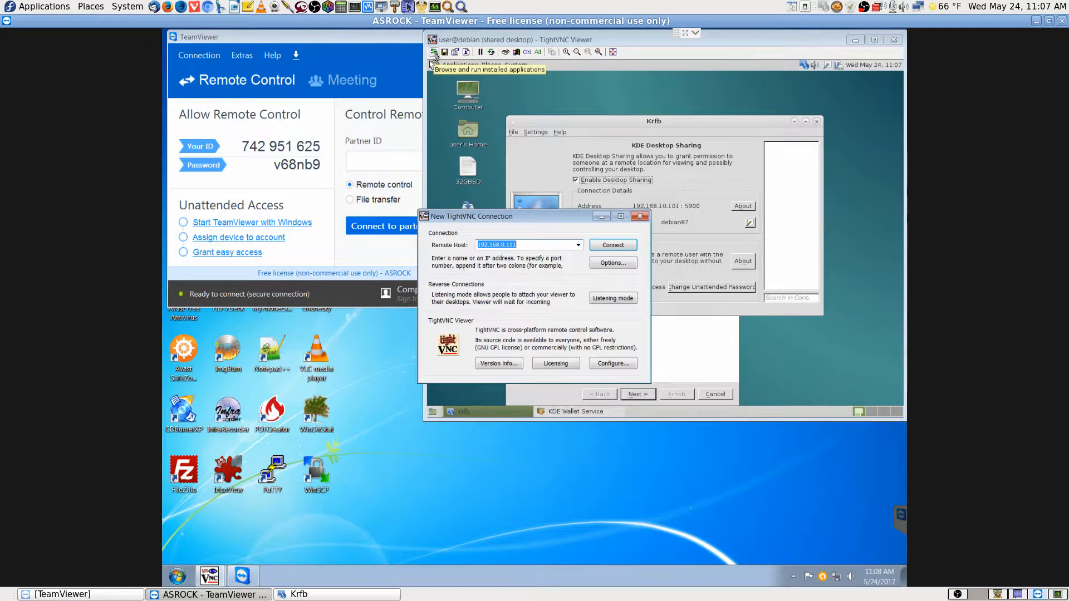
pyautogui.click(613, 245)
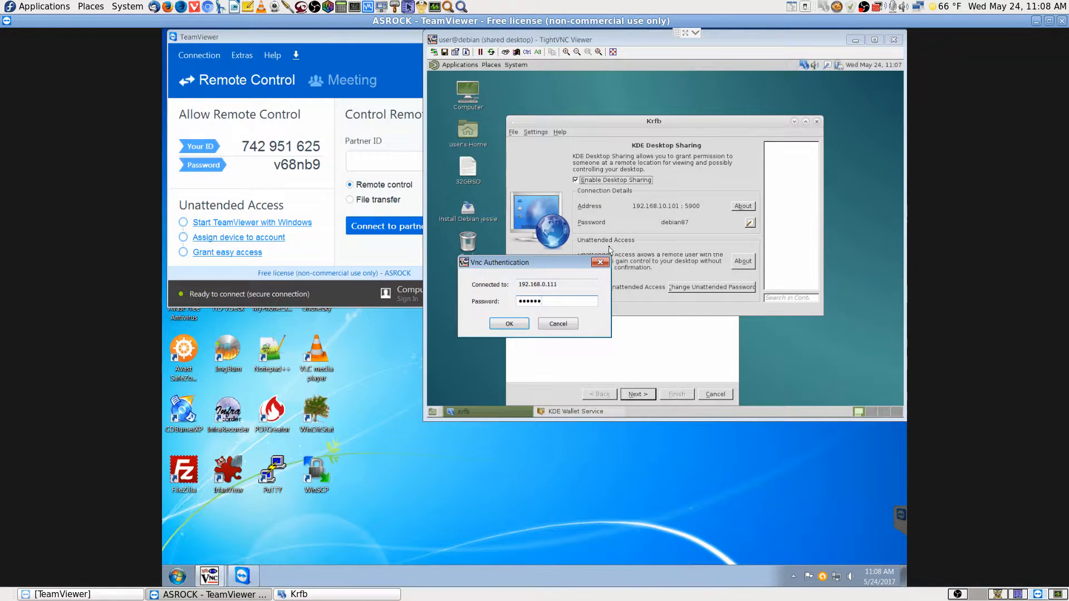
pyautogui.press('Return')
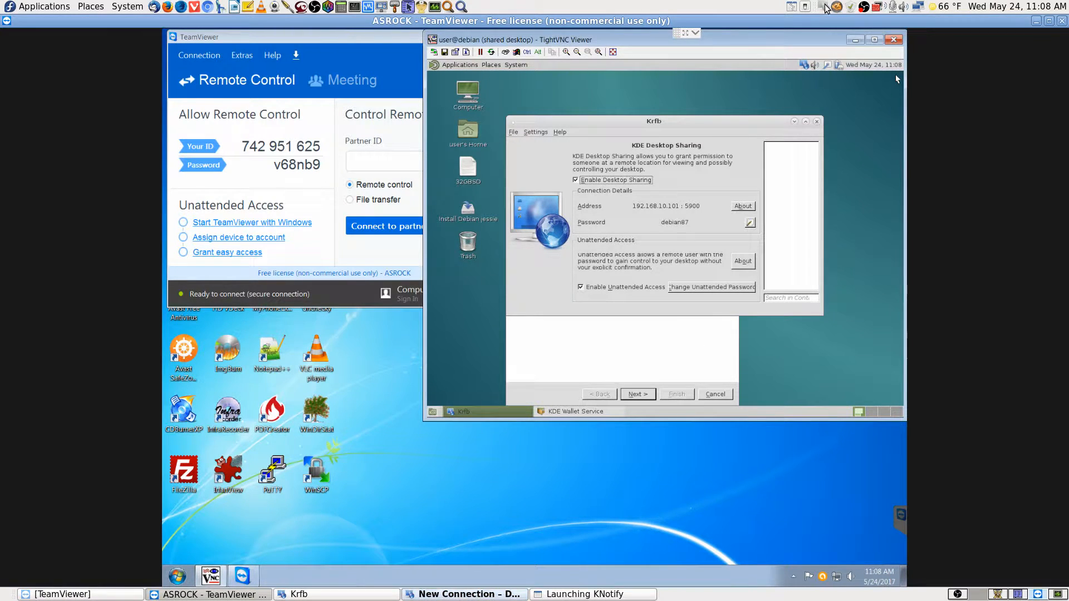
# - Accept the incoming Desktop Sharing connection request from 192.168.0.101
pyautogui.click(446, 595)
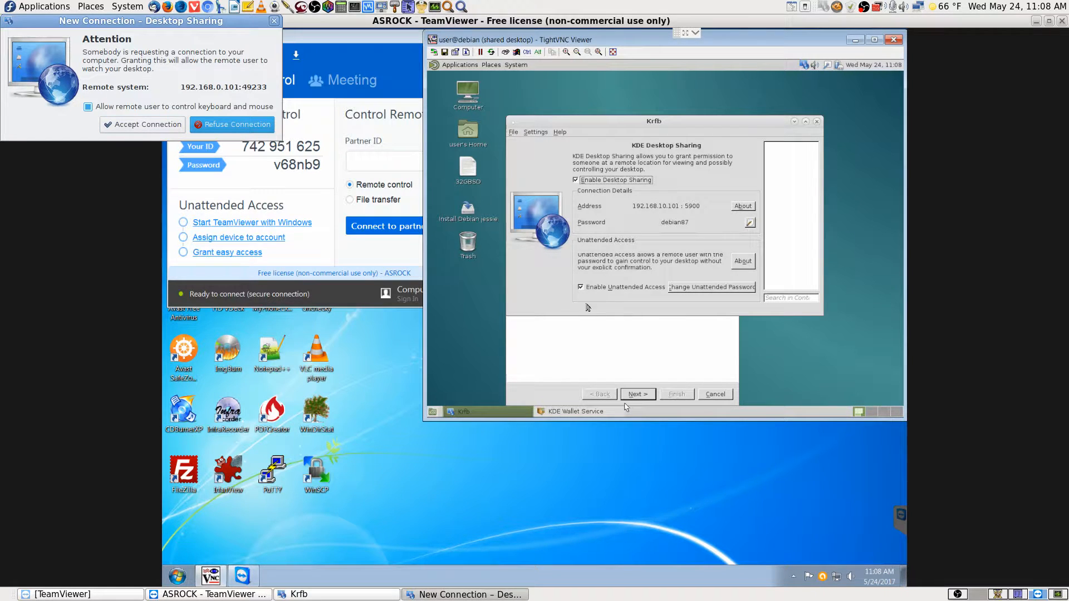
pyautogui.click(142, 125)
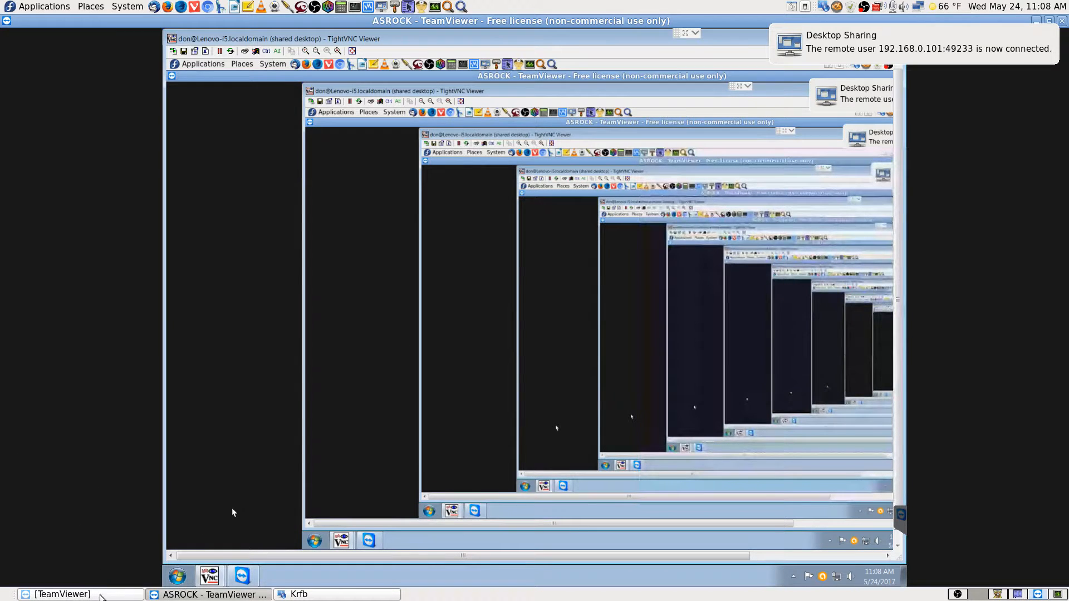
# - Open TeamViewer on the remote Windows machine and bring the TightVNC viewer back to the front
pyautogui.click(312, 595)
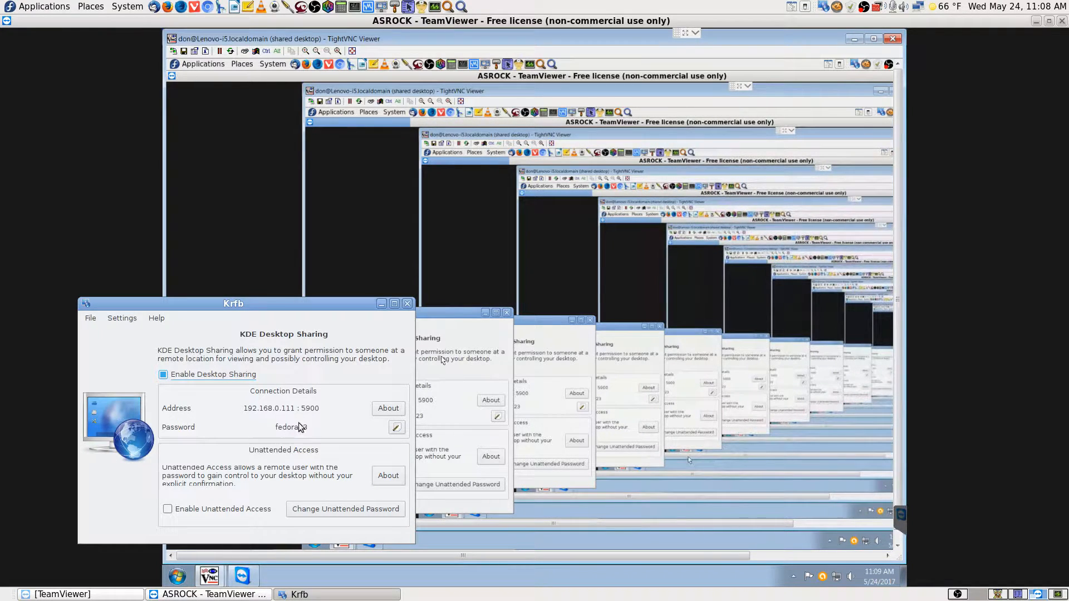
pyautogui.click(407, 305)
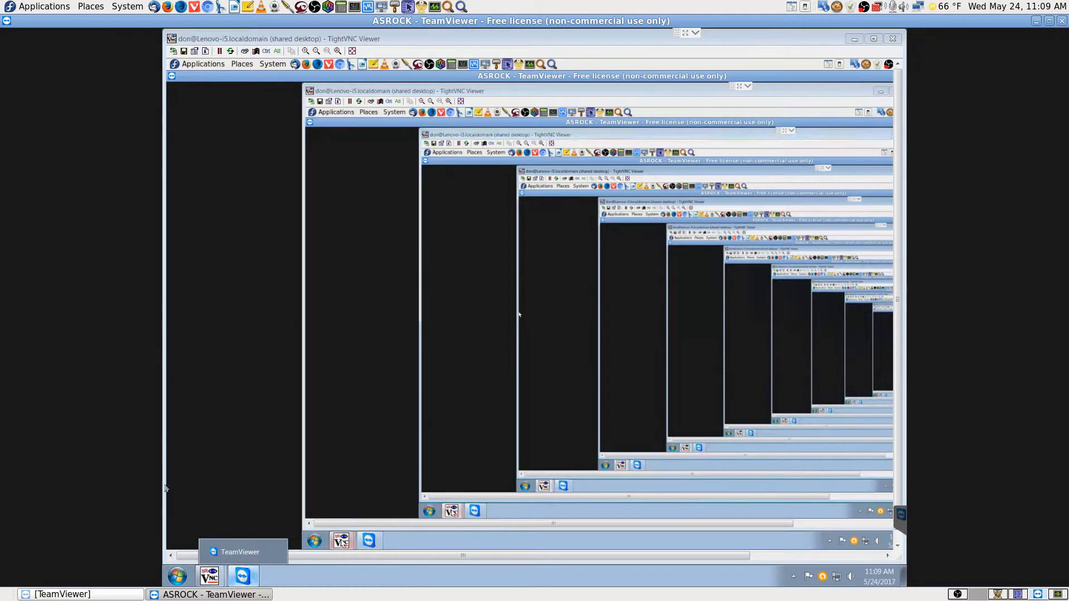
pyautogui.click(271, 503)
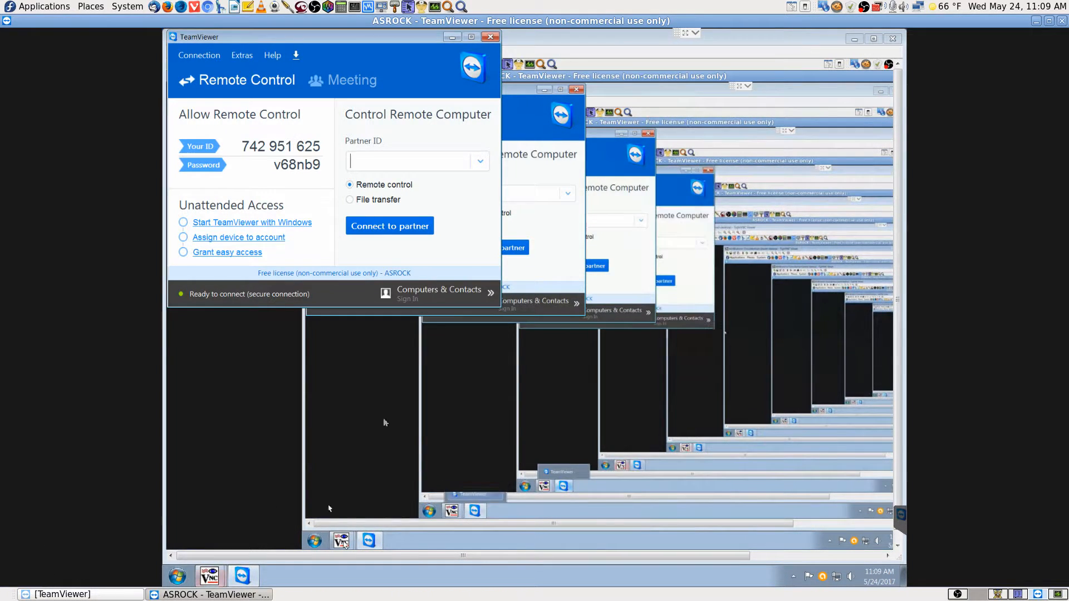
pyautogui.click(210, 577)
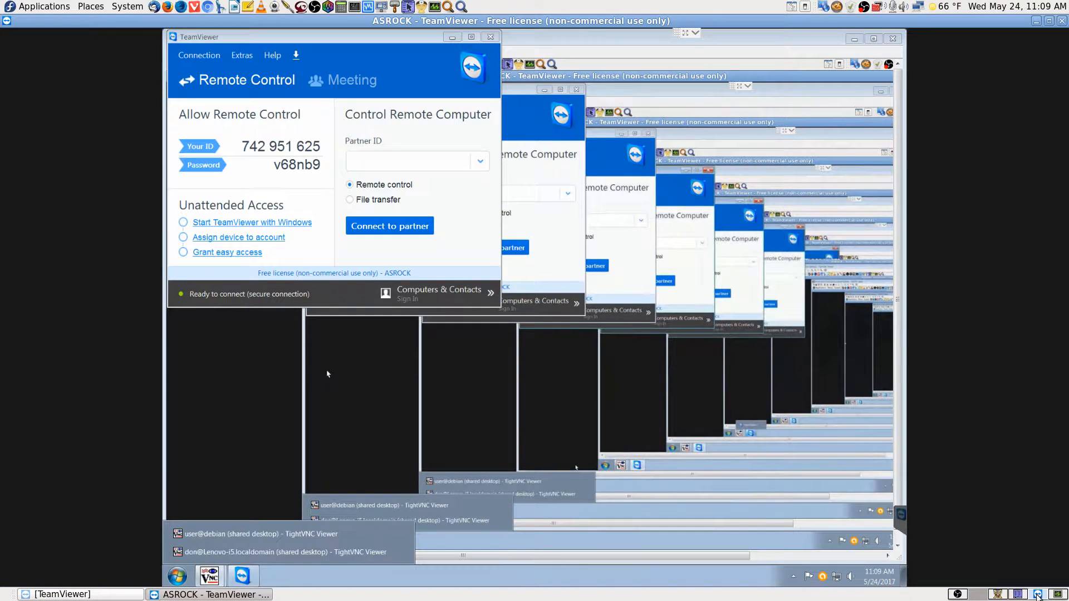
pyautogui.click(975, 595)
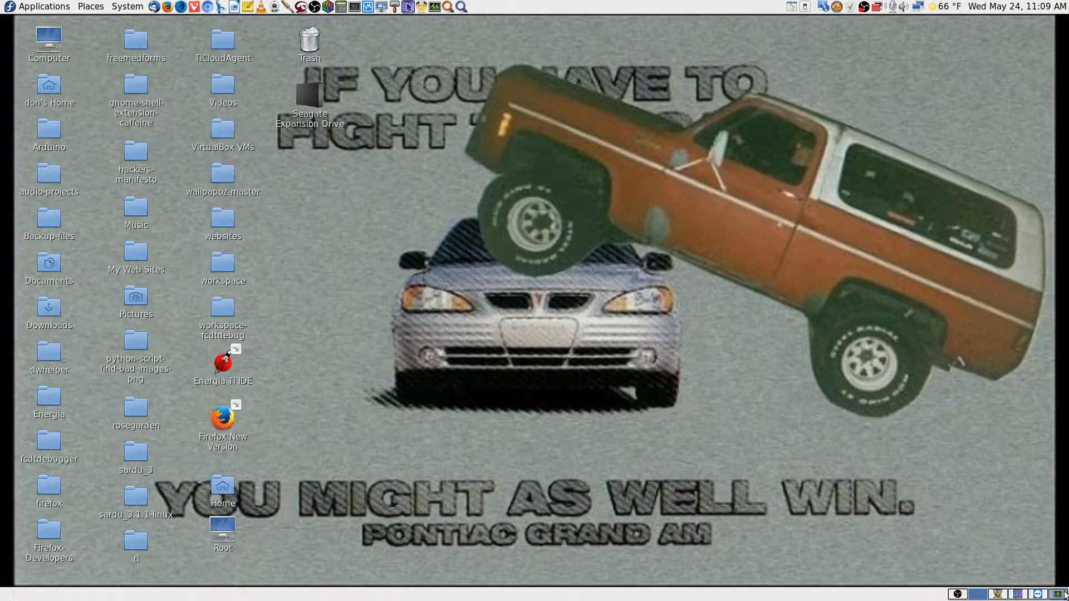
pyautogui.click(1035, 596)
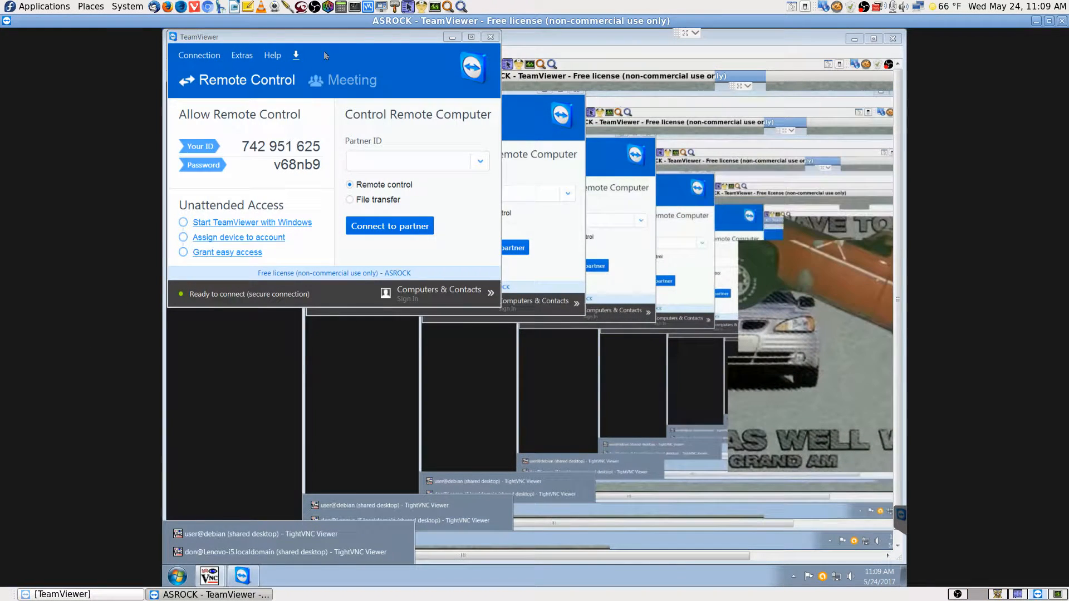
pyautogui.click(790, 46)
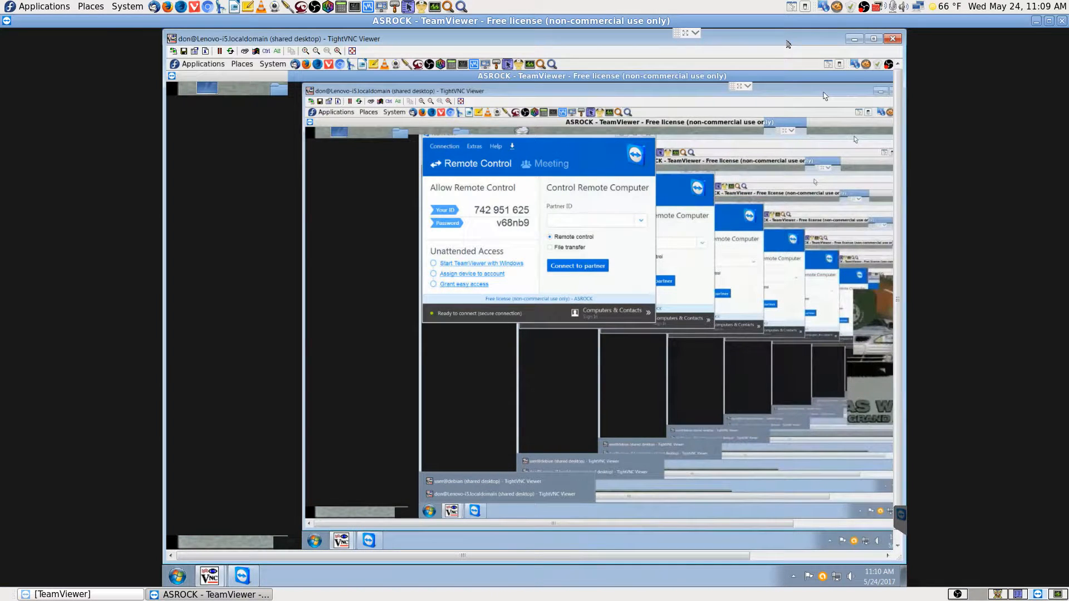
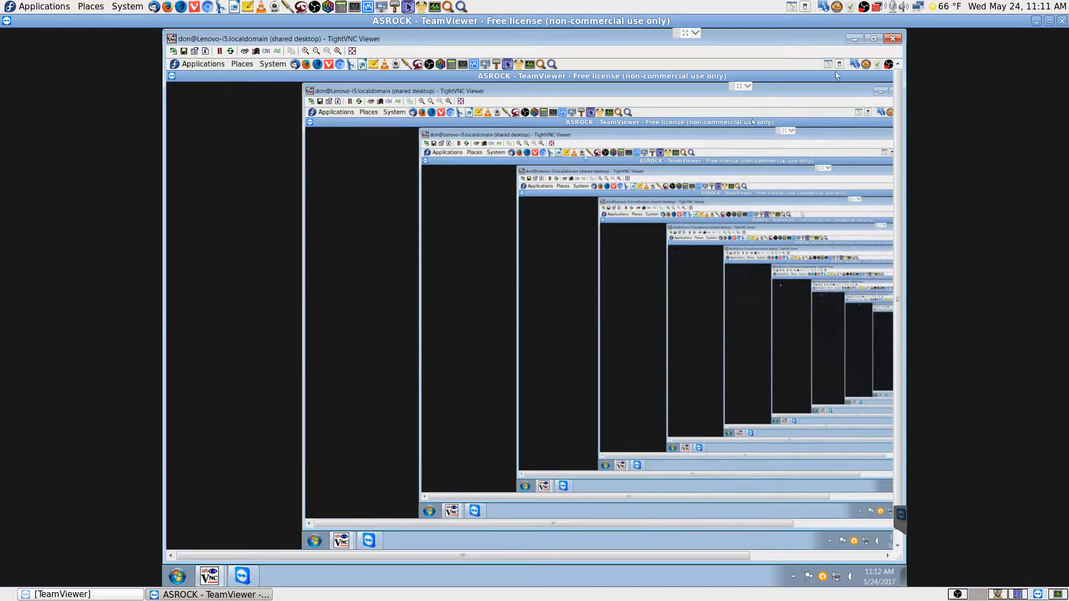
# - Open the Krfb desktop-sharing tray menu on the remote Debian panel
pyautogui.click(823, 6)
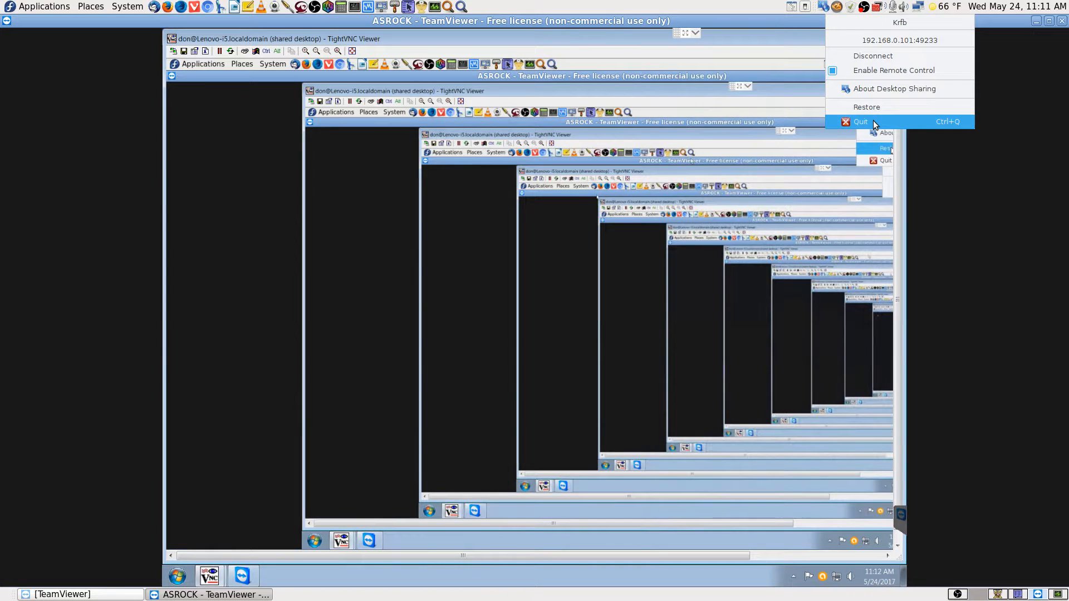
# - Choose Disconnect in Krfb and acknowledge the 'Connection has been gracefully closed' message
pyautogui.click(878, 57)
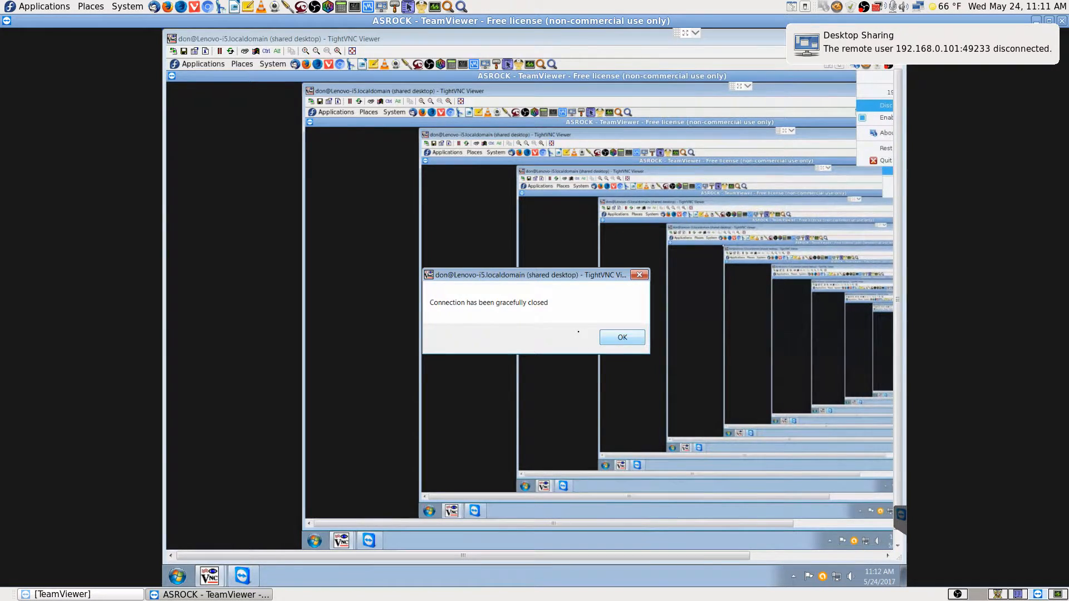
pyautogui.click(622, 337)
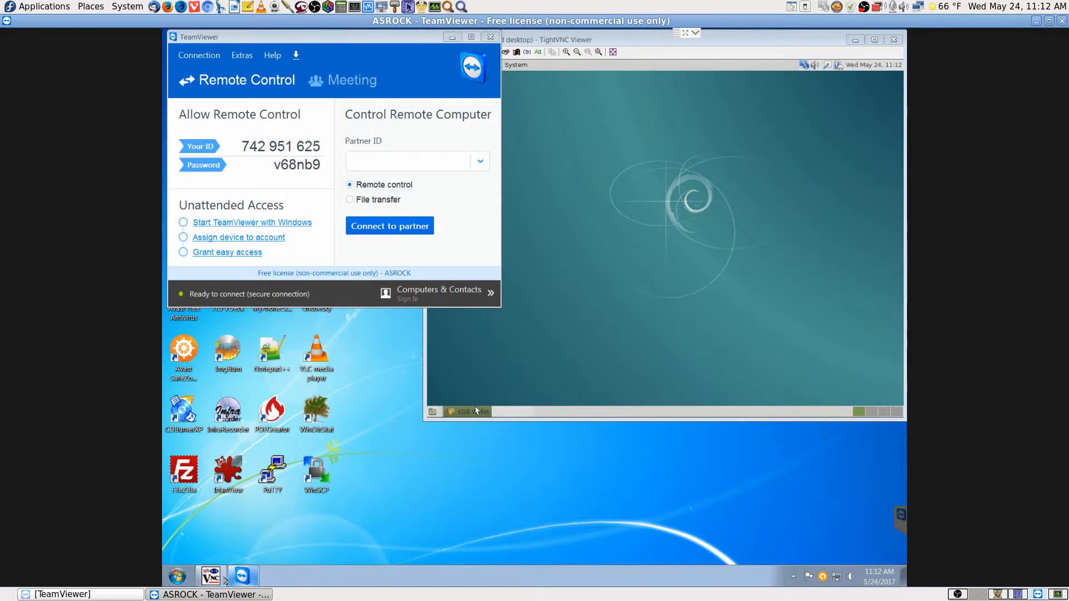
# - Minimise the TeamViewer window and maximise the TightVNC viewer showing the Debian desktop
pyautogui.click(211, 576)
pyautogui.click(252, 580)
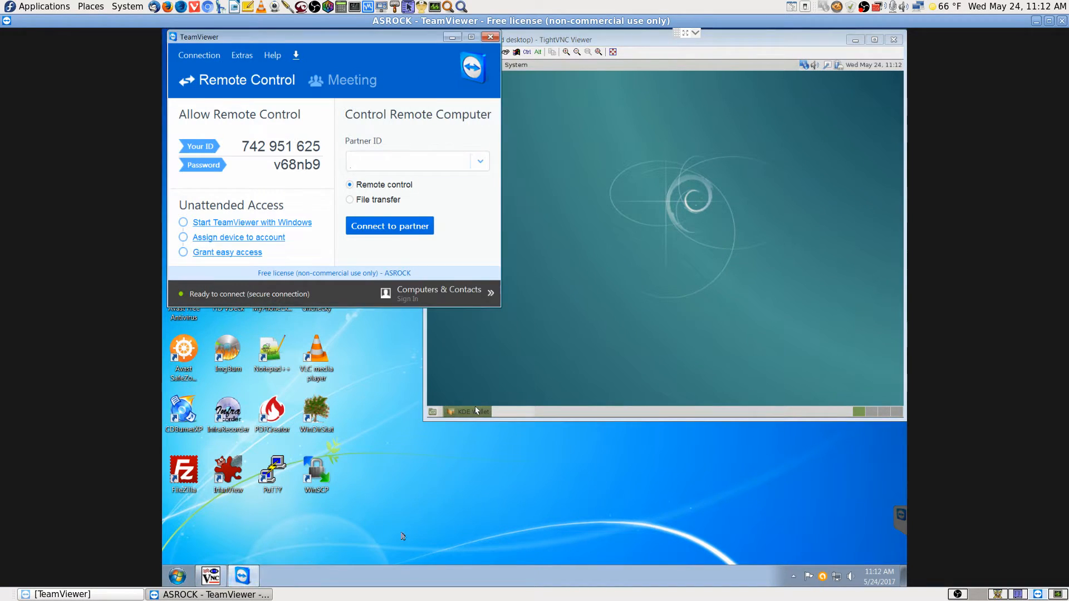
pyautogui.click(453, 36)
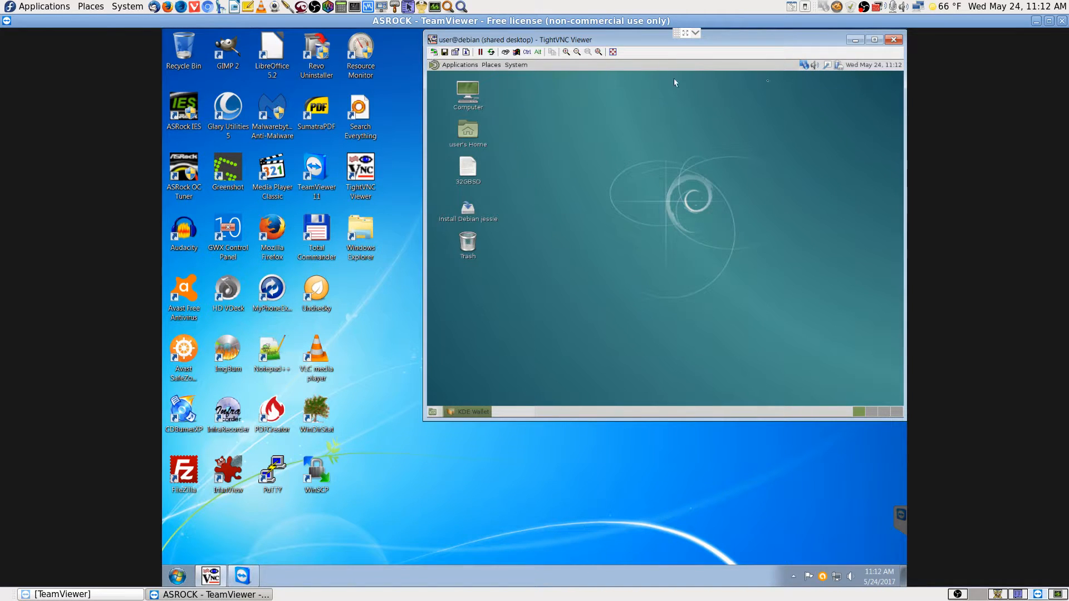
pyautogui.click(874, 41)
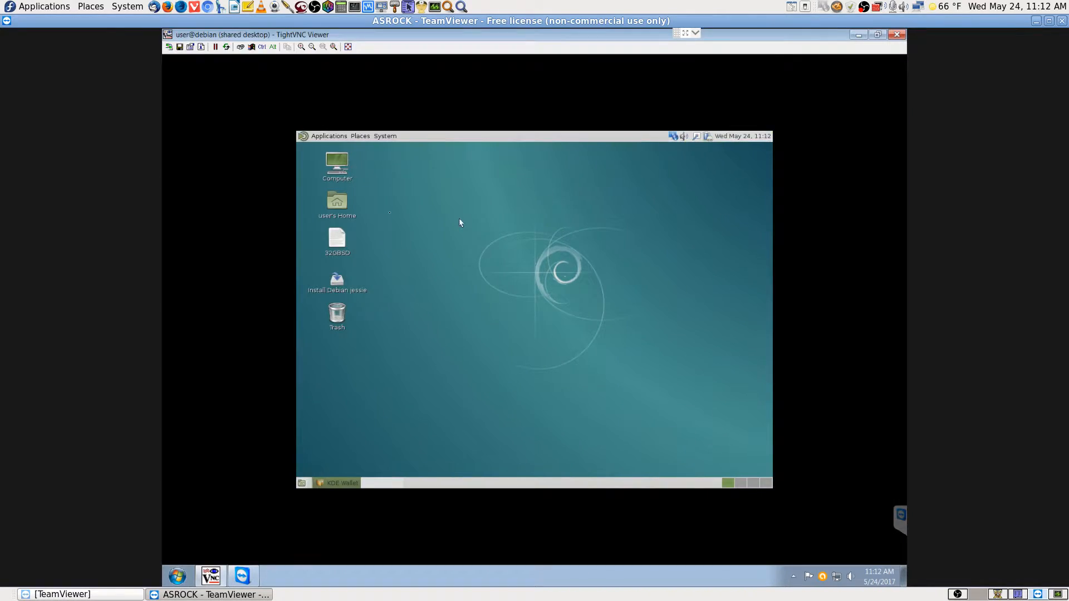
# - Browse Accessories and Universal Access in the Debian Applications menu, then minimise the TightVNC viewer
pyautogui.click(312, 138)
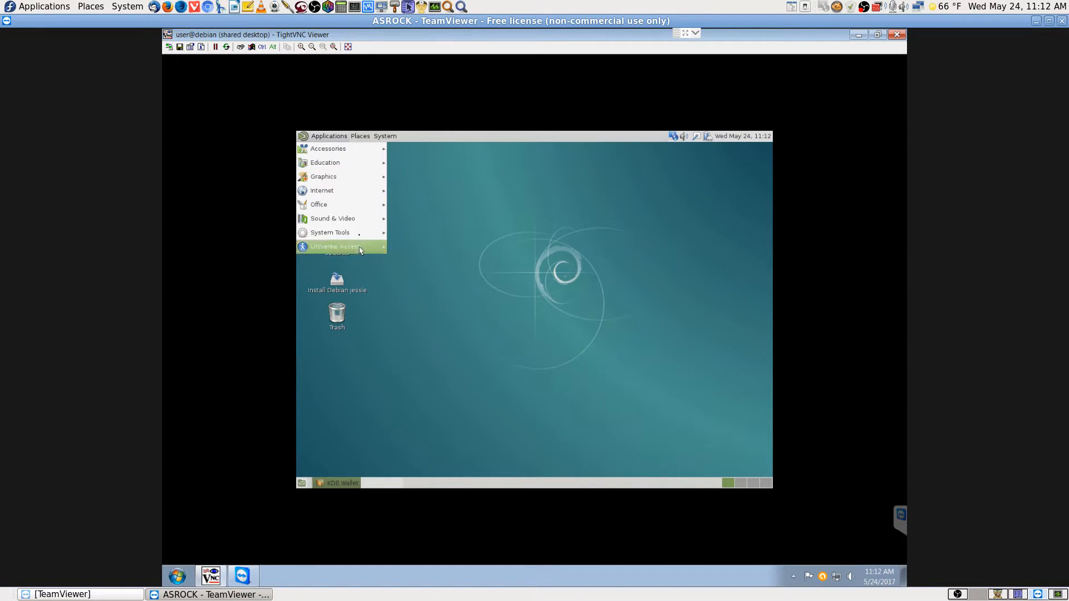
pyautogui.moveTo(371, 152)
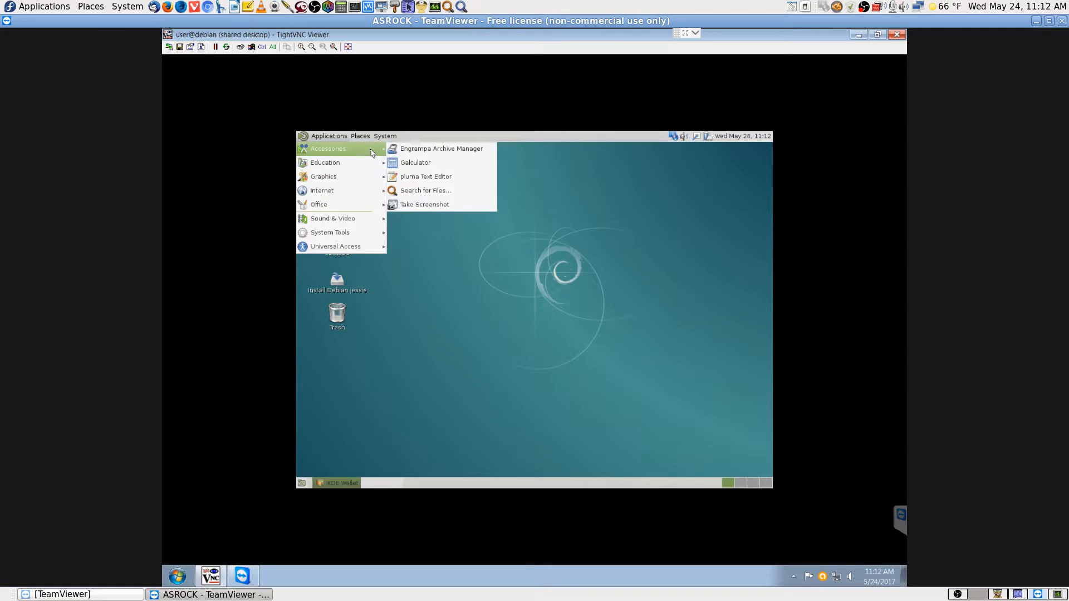
pyautogui.click(700, 443)
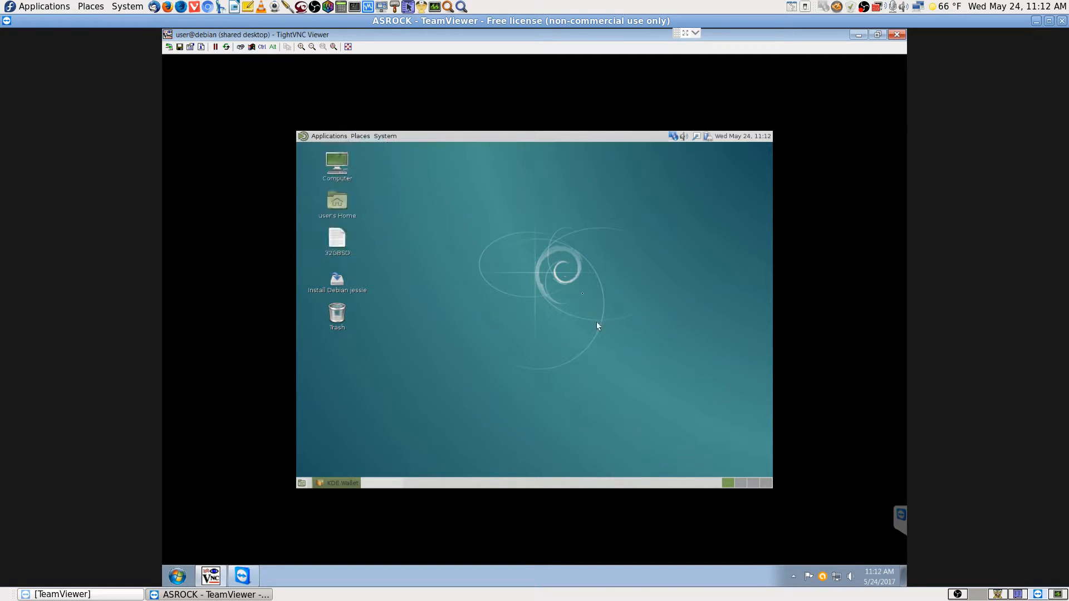
pyautogui.click(310, 137)
pyautogui.moveTo(329, 251)
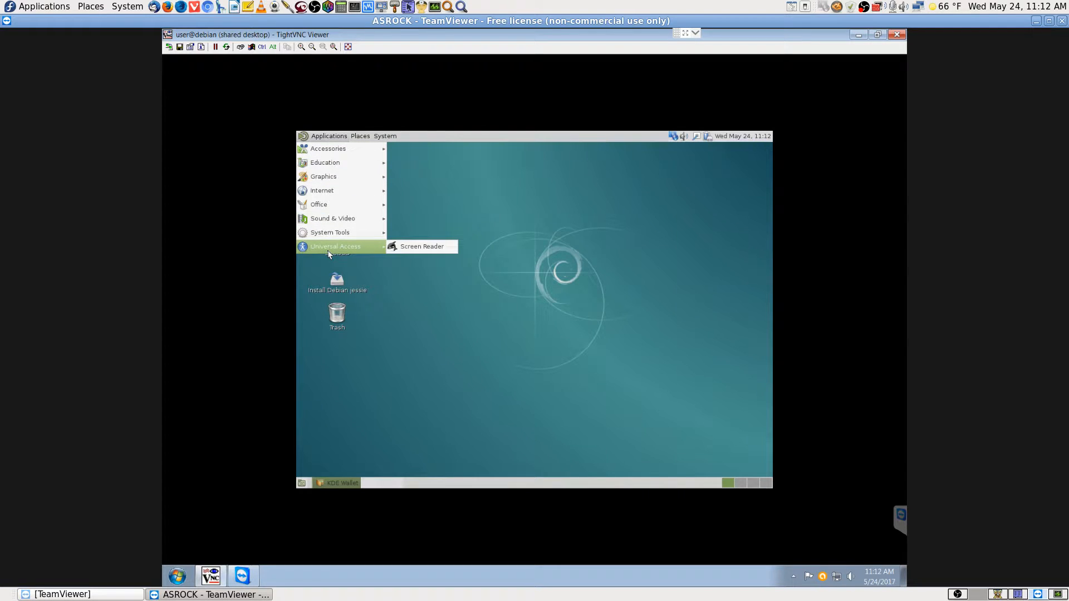
pyautogui.moveTo(328, 148)
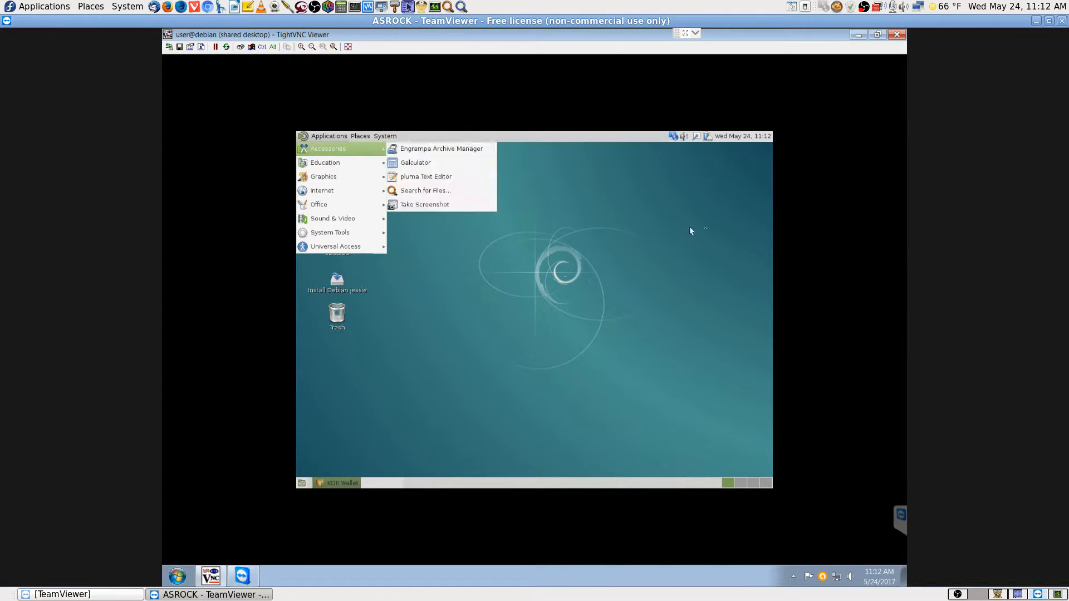
pyautogui.click(706, 232)
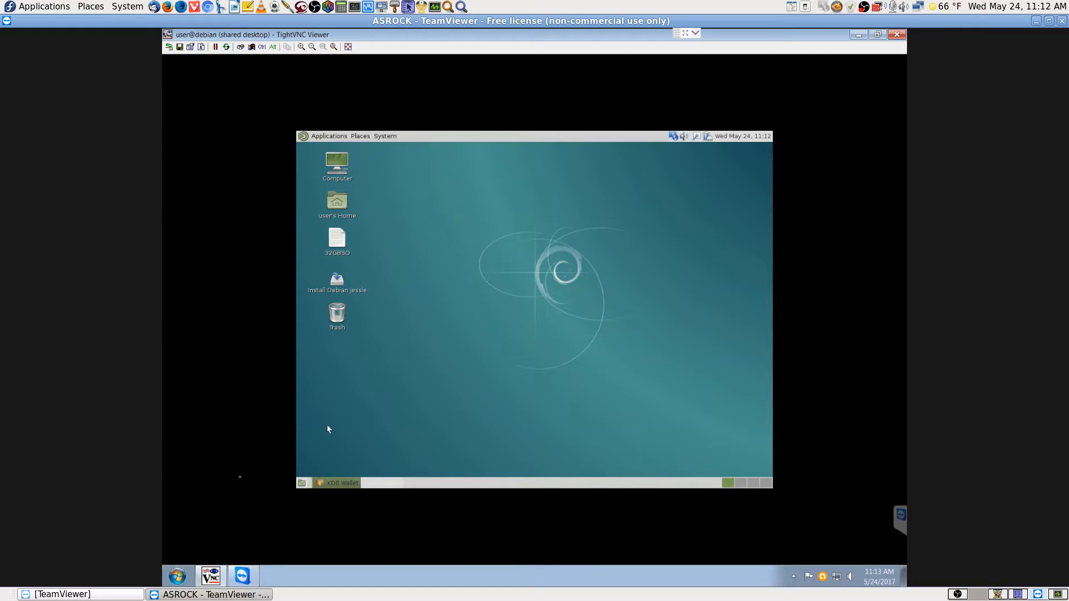
pyautogui.click(218, 579)
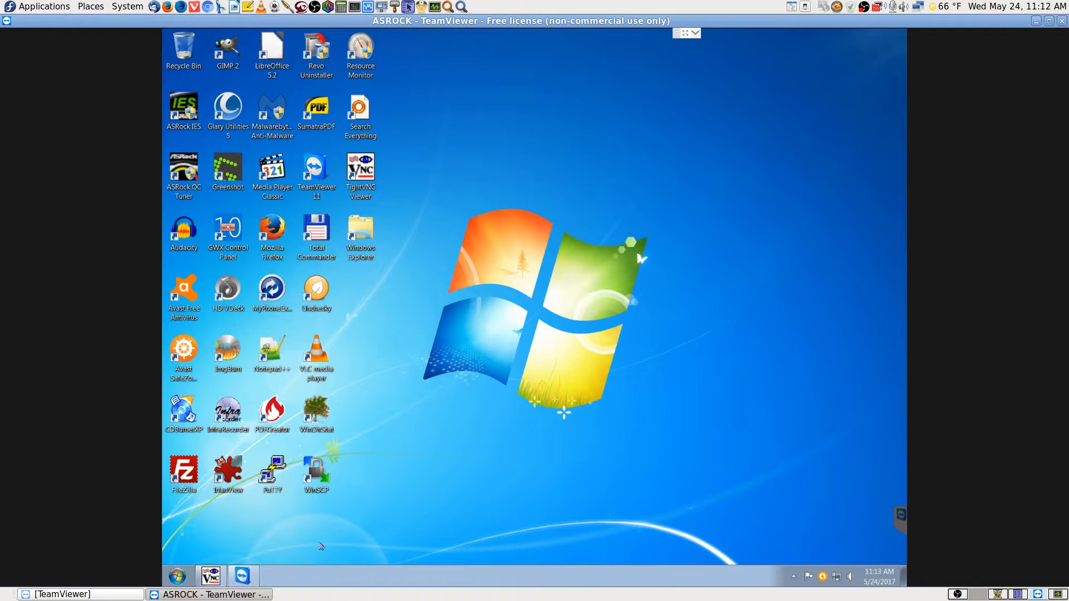
# - Restore the TightVNC viewer, look at its window menu, and shrink it to a smaller window
pyautogui.click(211, 576)
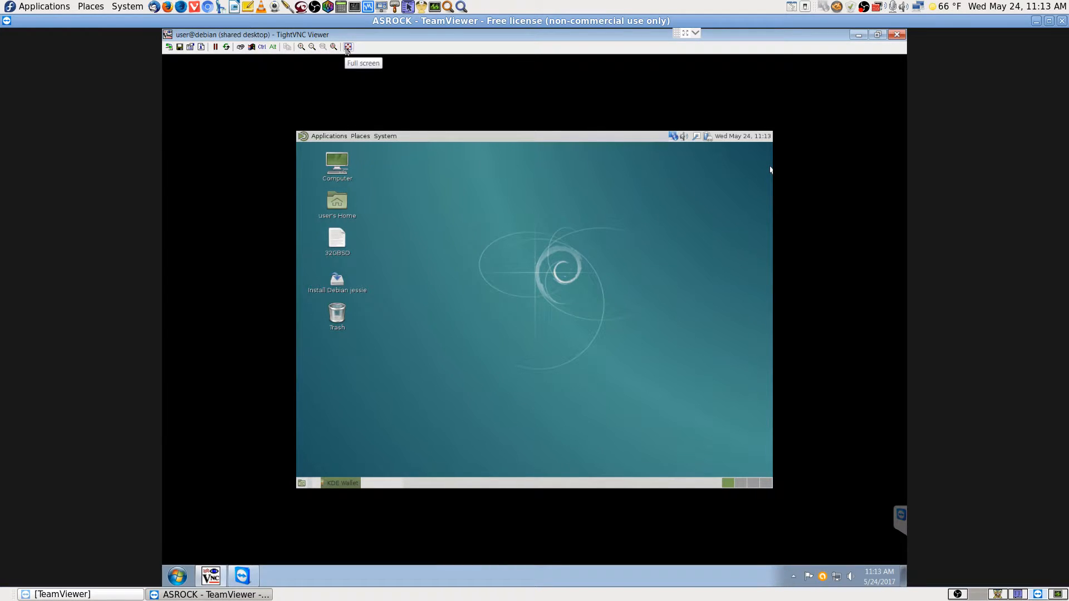
pyautogui.click(171, 37)
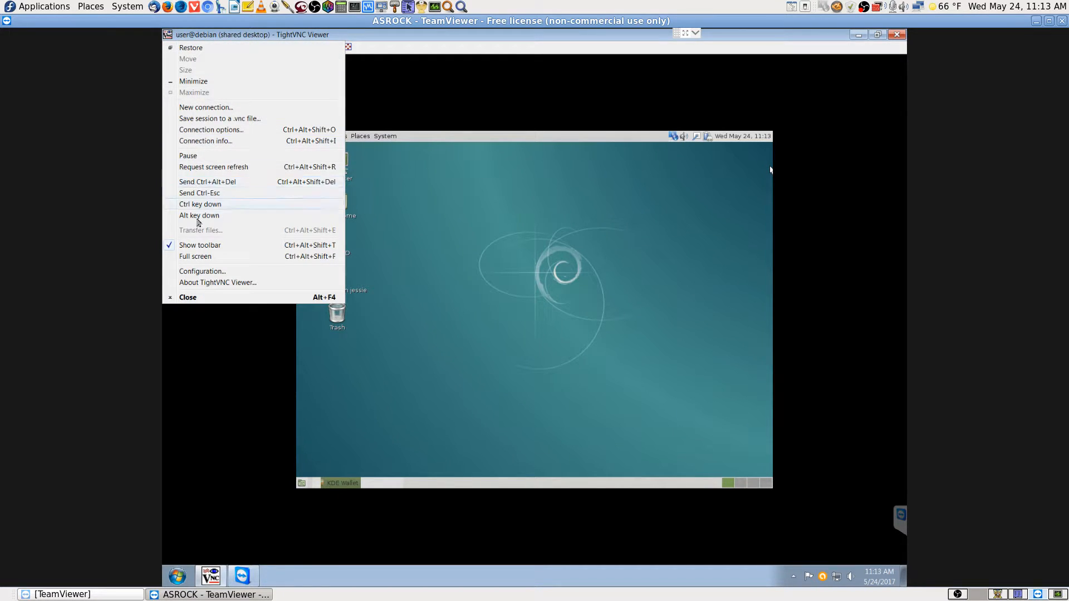
pyautogui.click(598, 103)
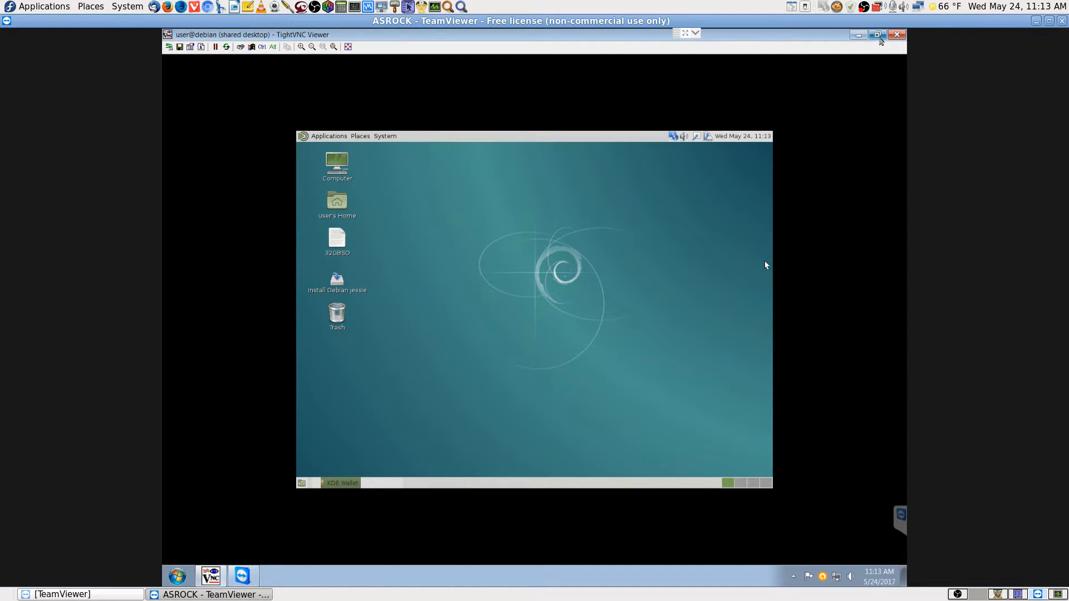
pyautogui.click(877, 34)
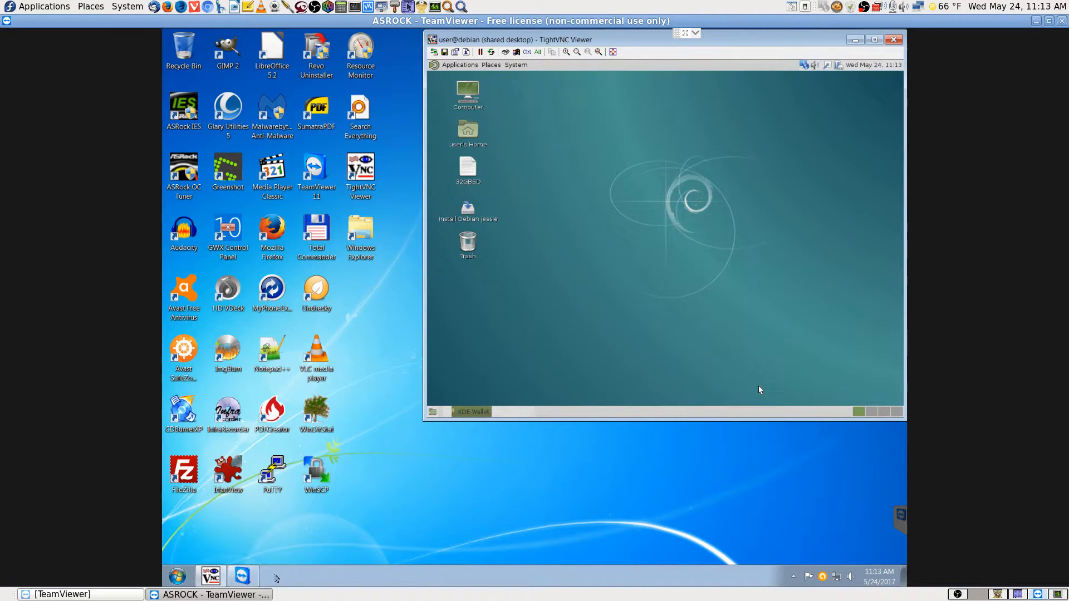
# - Hide the TeamViewer window and maximise the TightVNC viewer over the remote screen
pyautogui.click(211, 577)
pyautogui.click(210, 579)
pyautogui.click(242, 578)
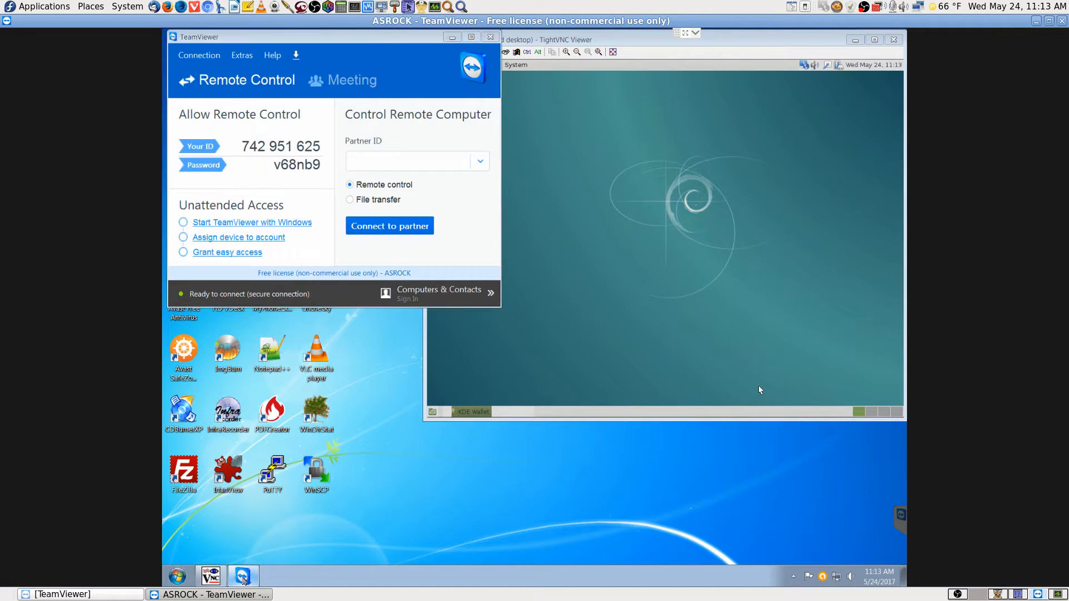
pyautogui.click(242, 578)
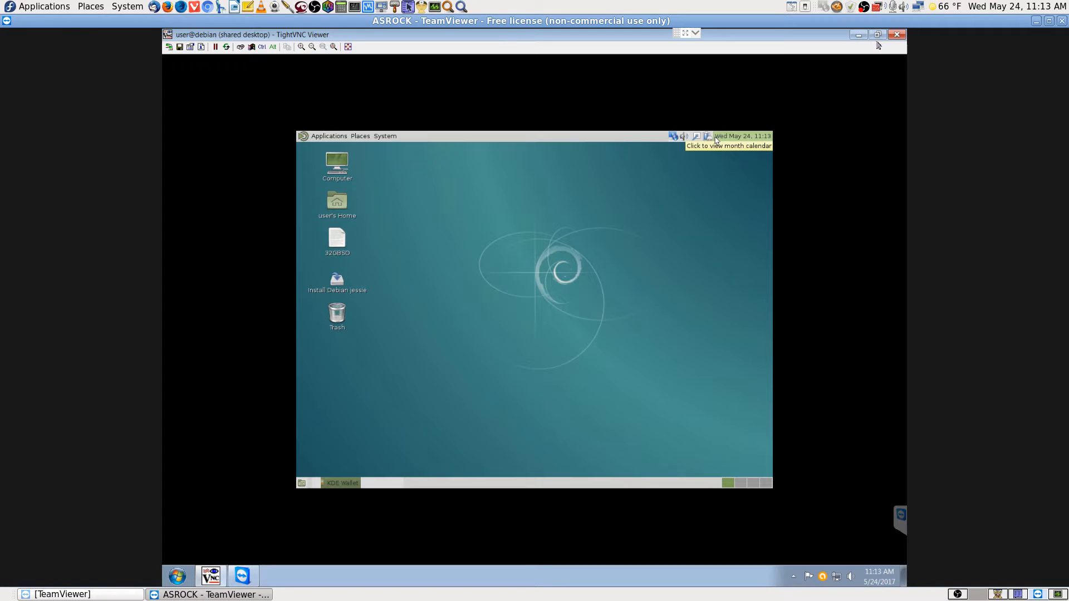
pyautogui.click(874, 40)
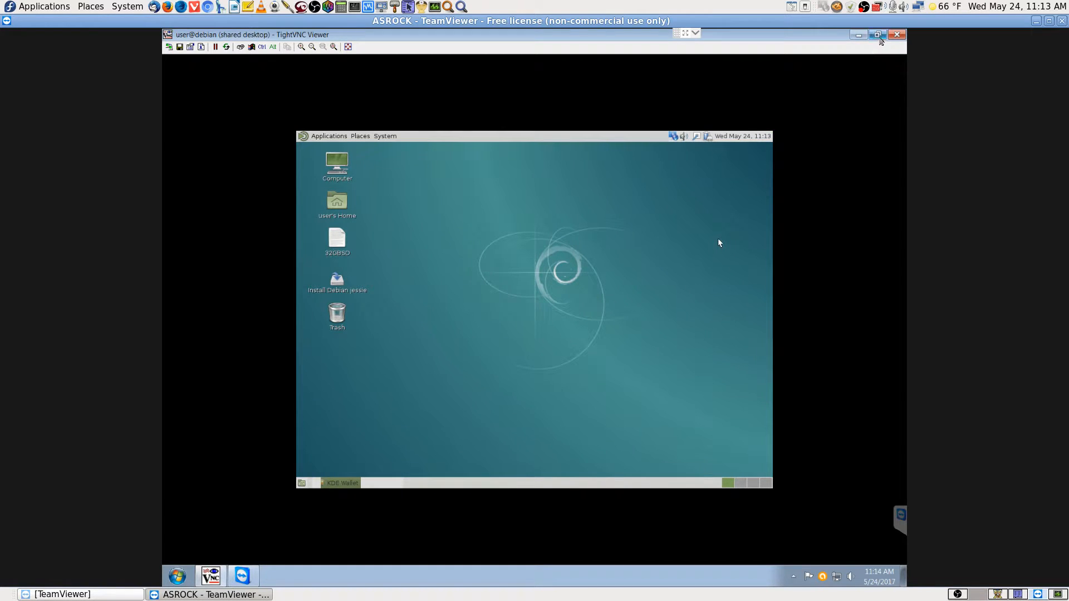
# - Restore the maximised TightVNC viewer to a smaller window
pyautogui.click(878, 35)
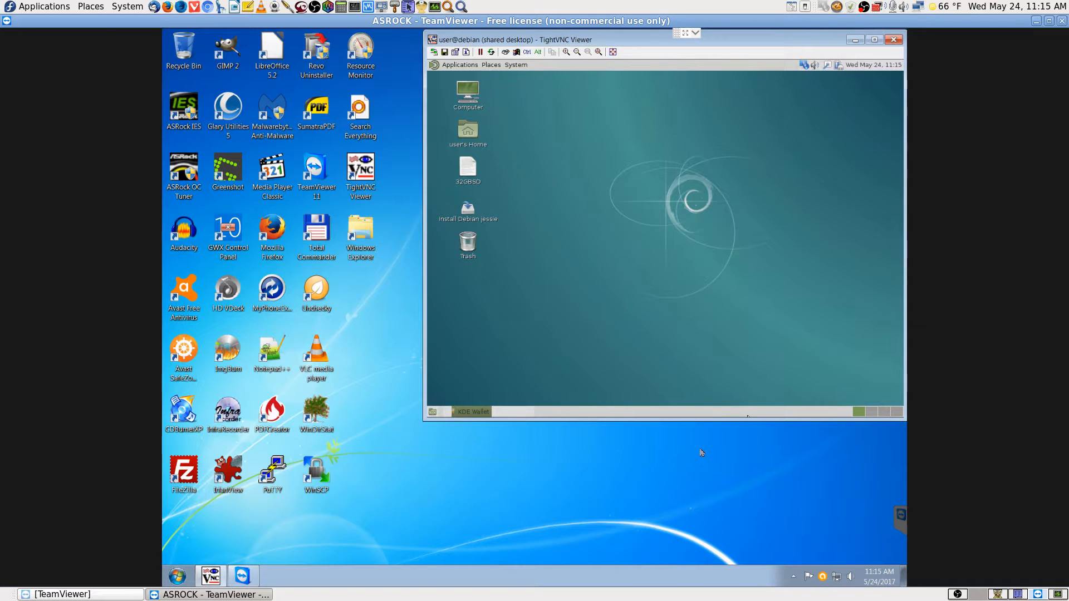
# - Check the Windows hidden tray icons for TightVNC, then maximise the Debian viewer again
pyautogui.click(794, 578)
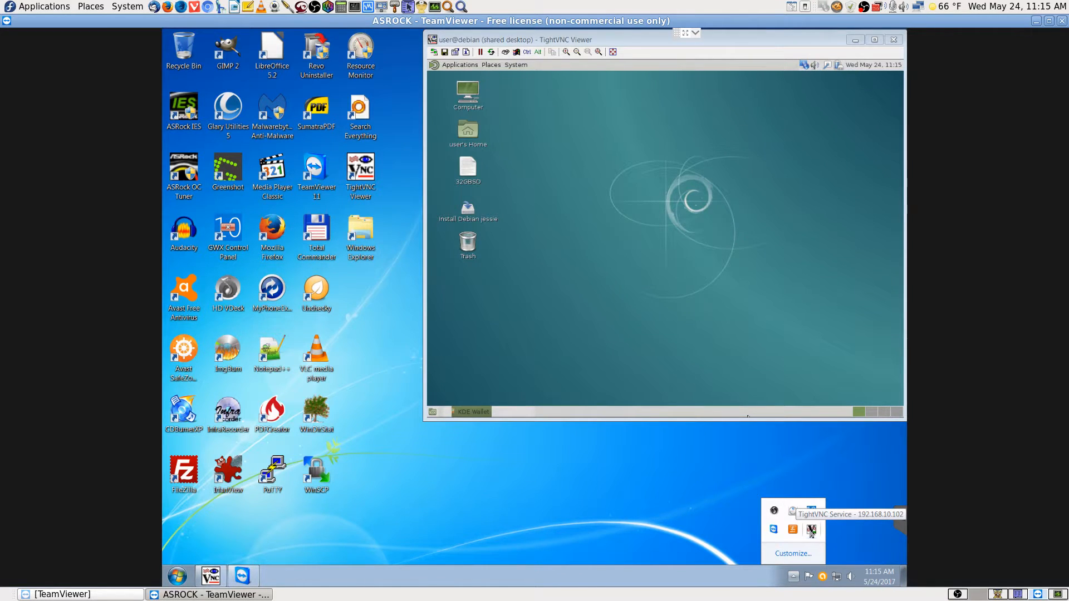
pyautogui.click(566, 511)
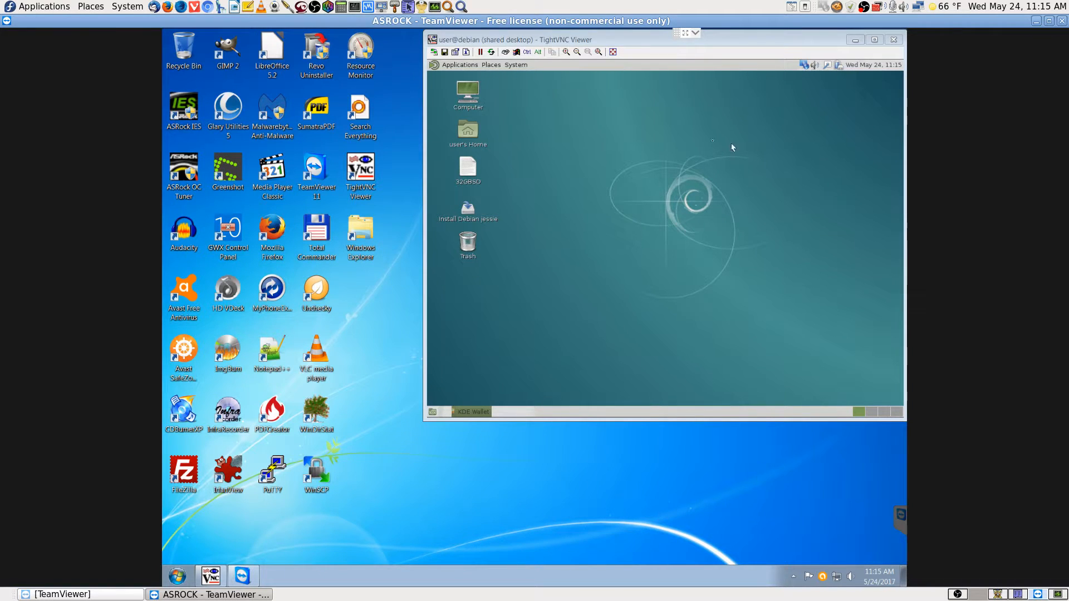
pyautogui.click(874, 39)
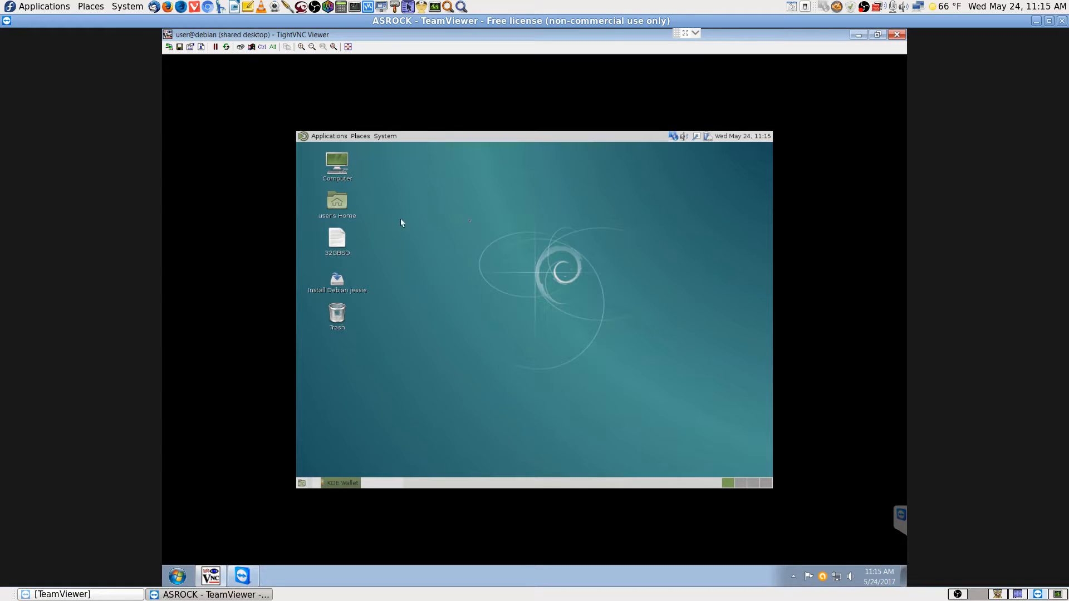
# - Open and dismiss the Debian Applications and Krfb menus, then restore the TightVNC viewer to a smaller window
pyautogui.click(308, 136)
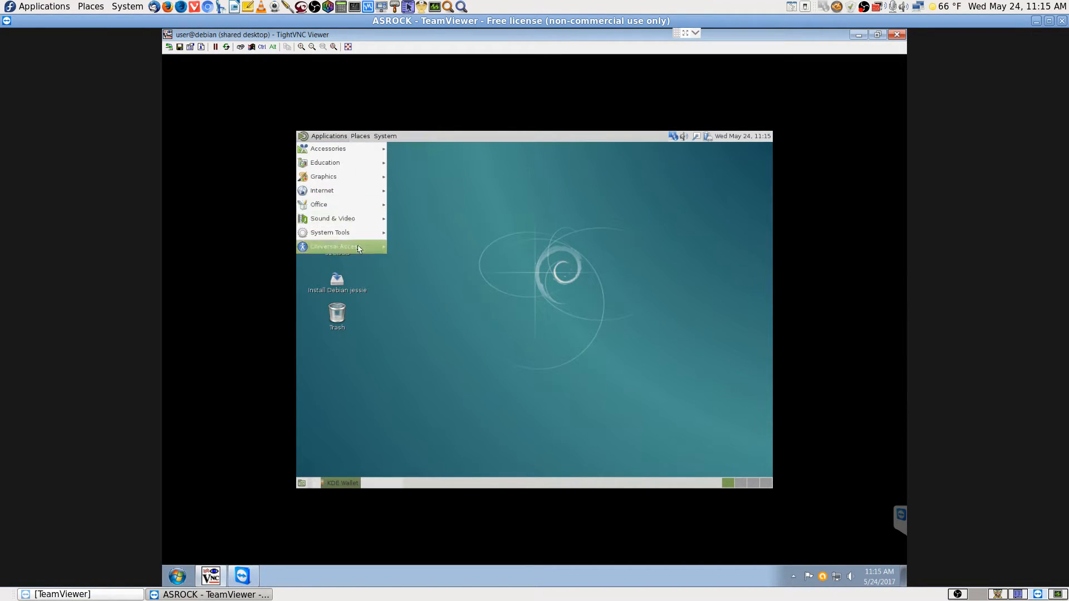
pyautogui.click(723, 196)
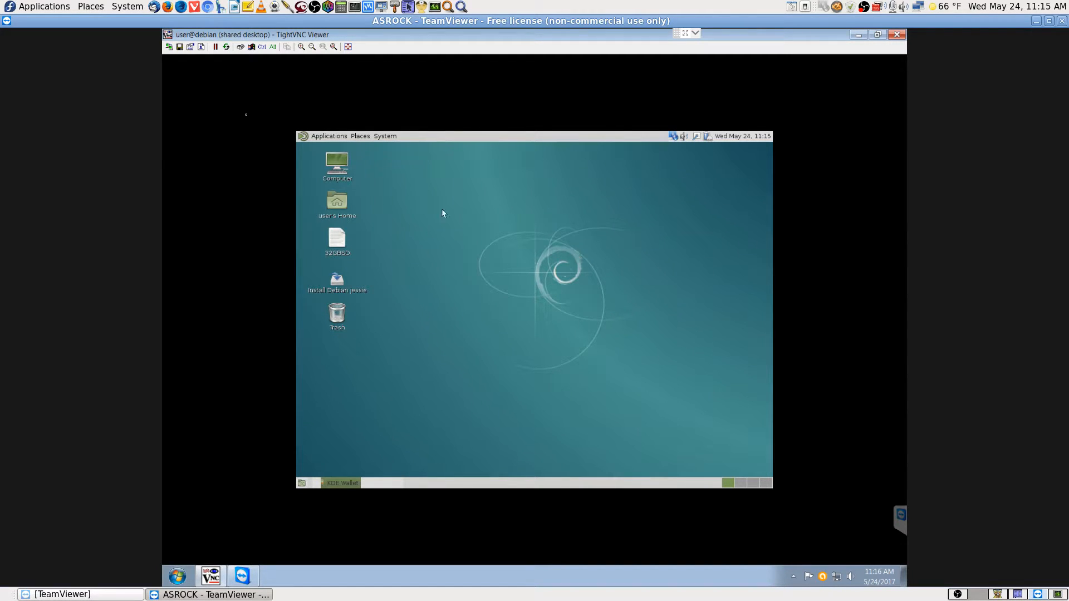
pyautogui.click(673, 137)
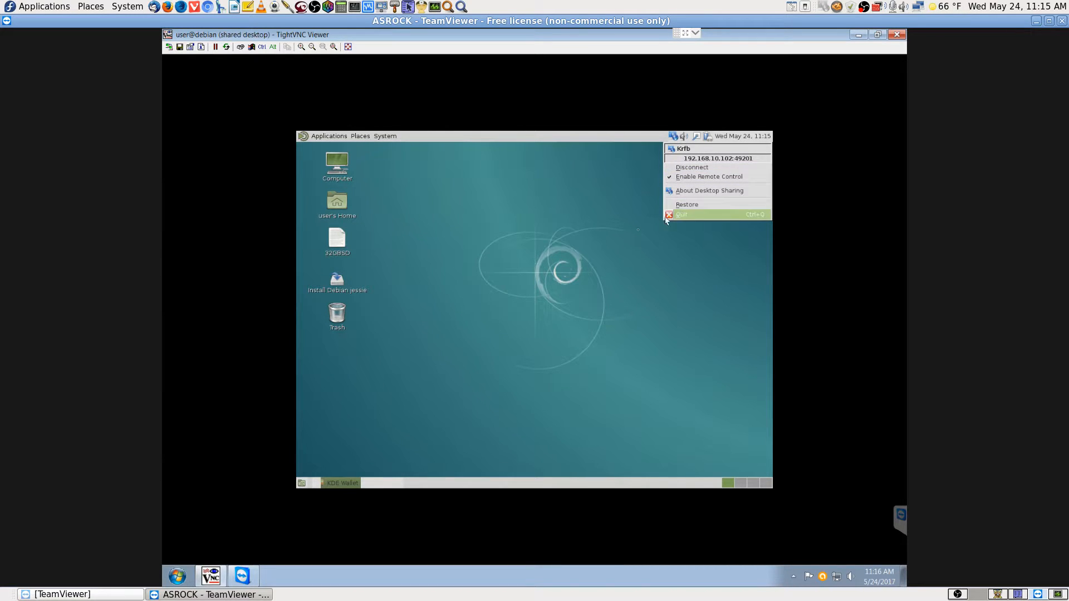
pyautogui.click(593, 250)
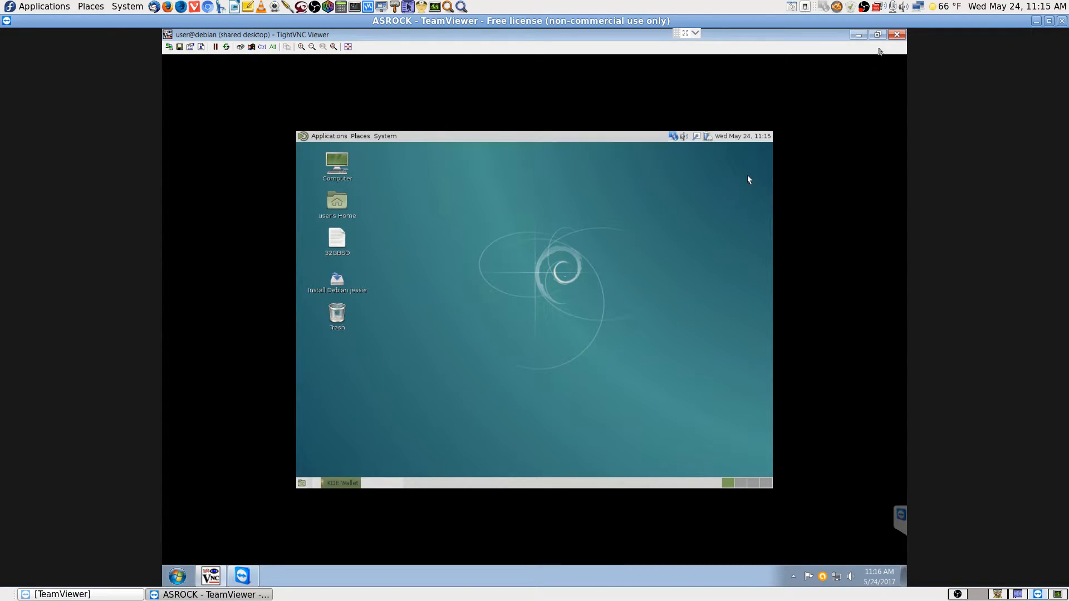
pyautogui.click(877, 35)
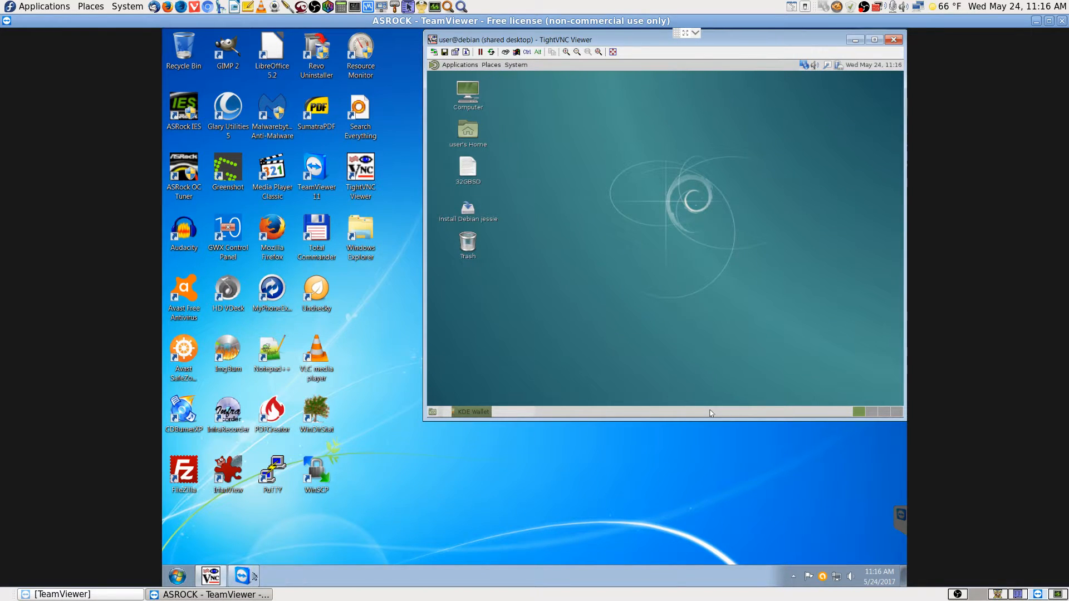
pyautogui.moveTo(243, 576)
pyautogui.click(973, 597)
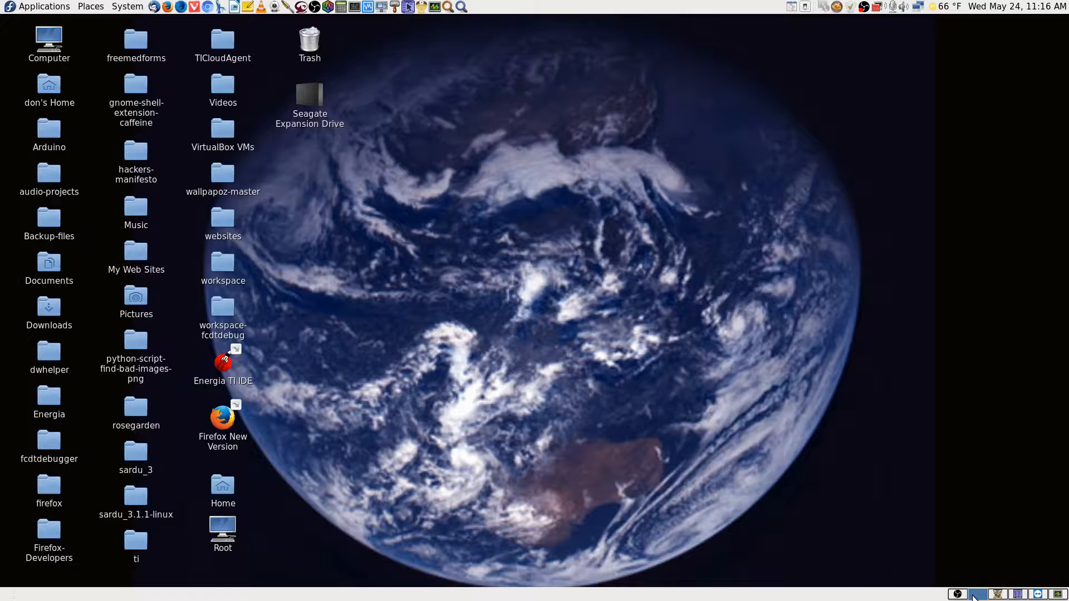
pyautogui.click(1058, 595)
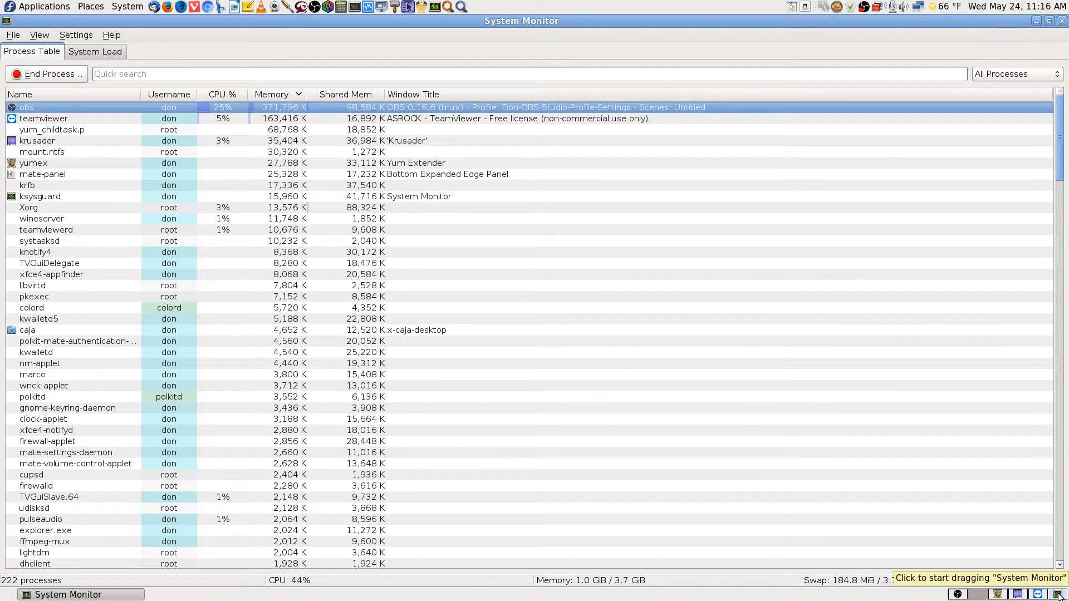
pyautogui.click(983, 597)
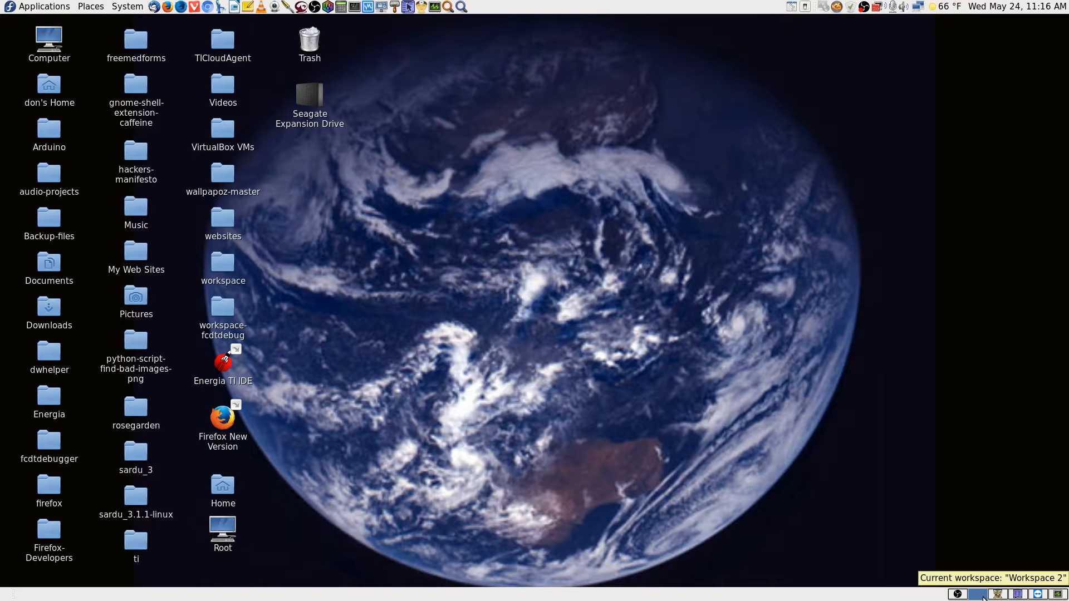
pyautogui.click(1038, 594)
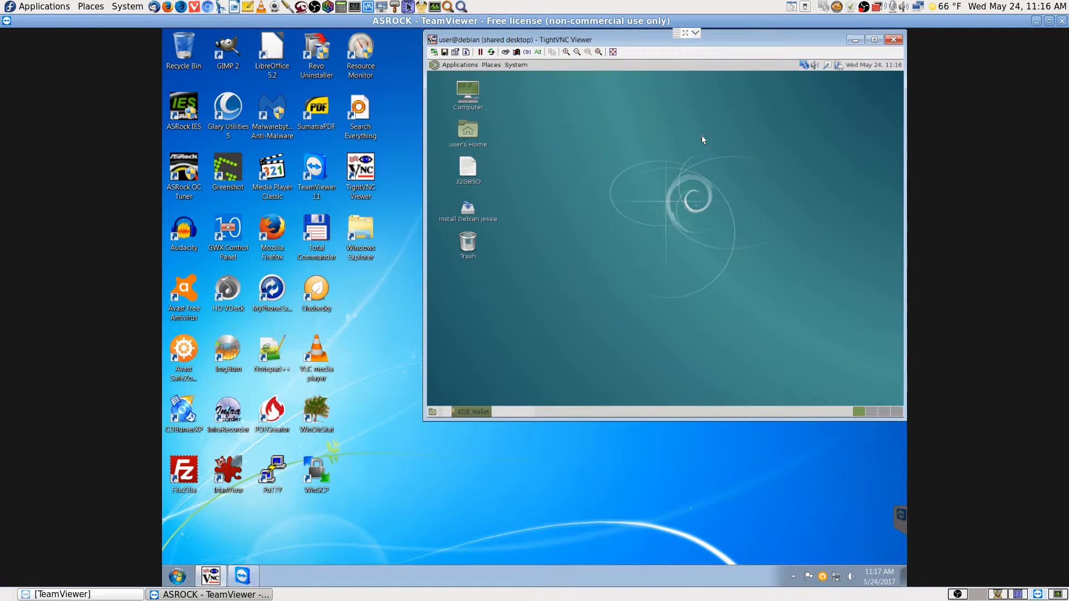
# - Switch via the OBS workspace to Workspace 2, where Firefox shows the uStart page
pyautogui.click(979, 594)
pyautogui.click(979, 595)
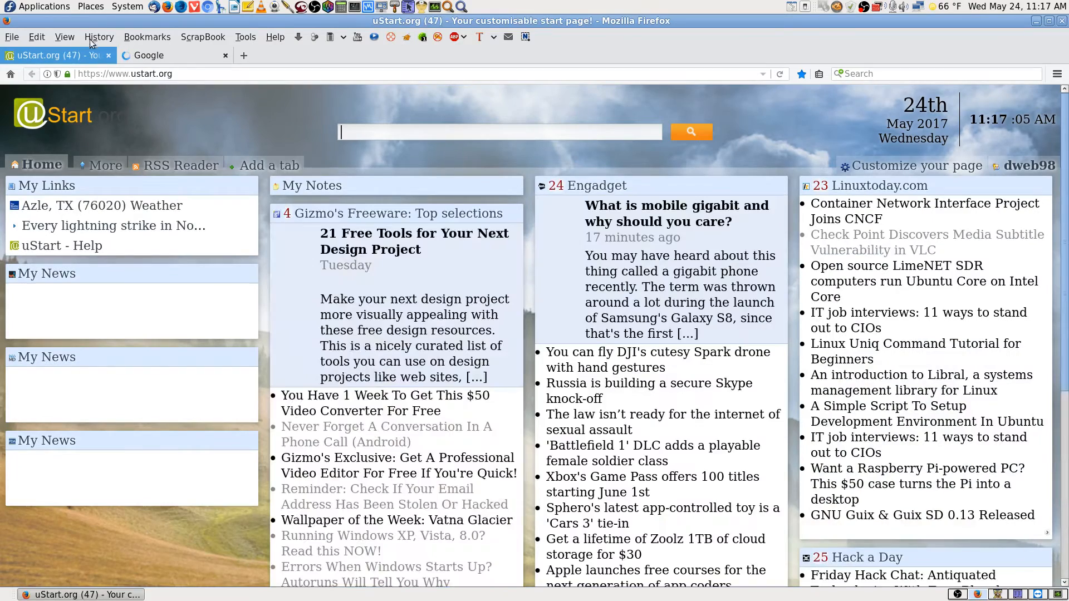
# - Reopen 'Live Dashboard - YouTube' from History, close the Google tab, and pause the stream preview
pyautogui.click(100, 39)
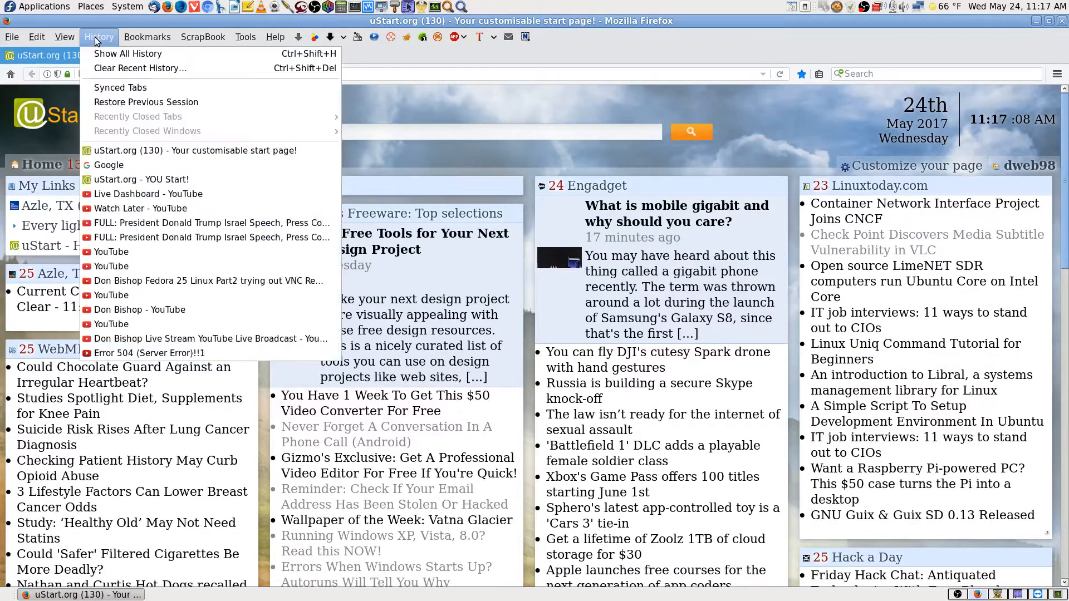
pyautogui.click(145, 194)
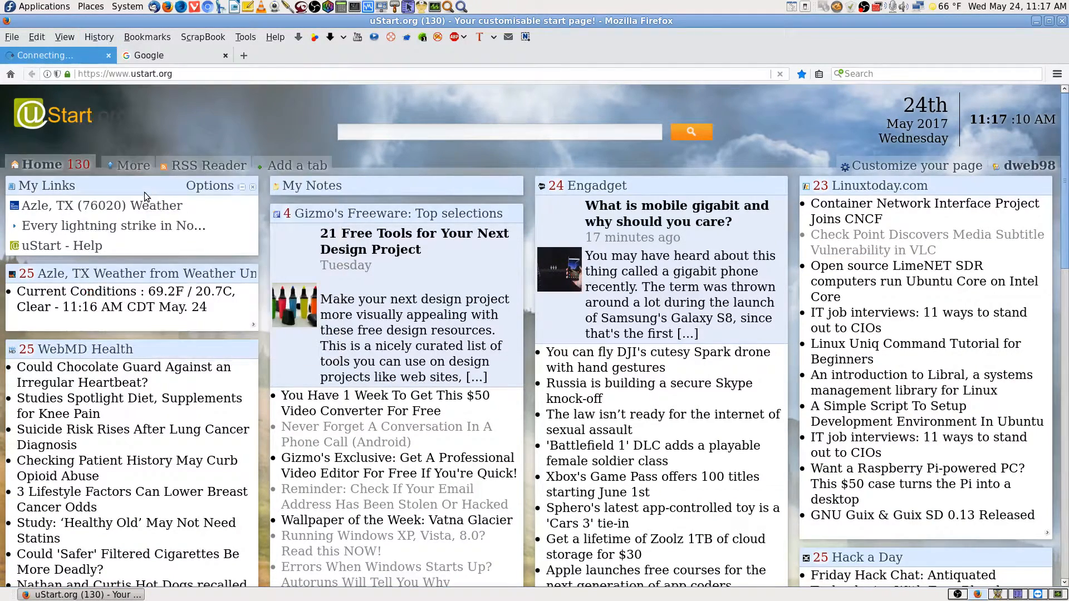
pyautogui.click(226, 57)
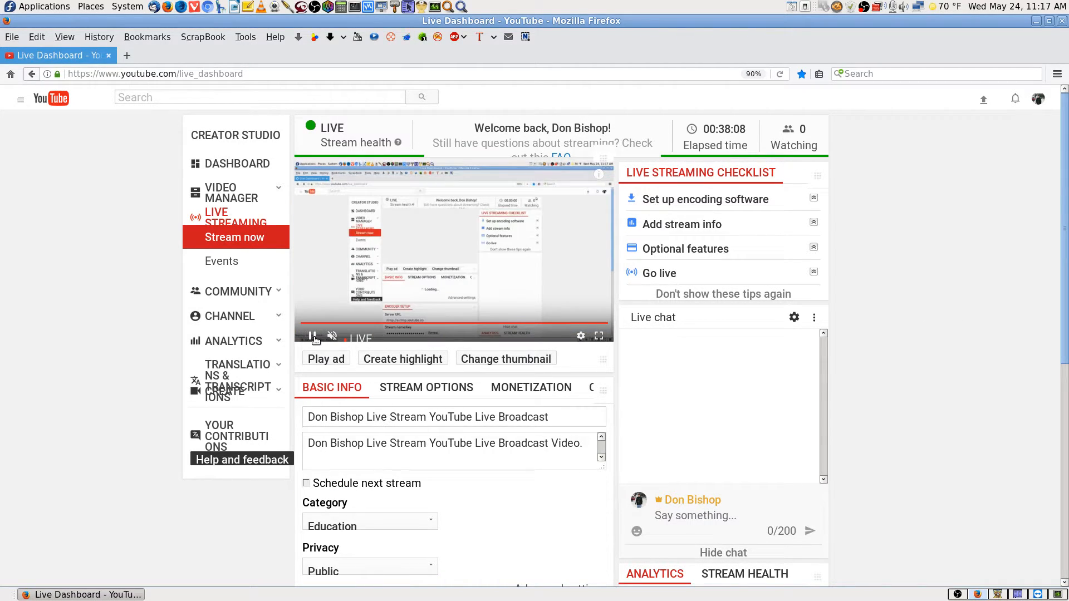
pyautogui.click(312, 336)
# - Quit Krfb Desktop Sharing from its tray icon and confirm the Quit prompt
pyautogui.click(1059, 596)
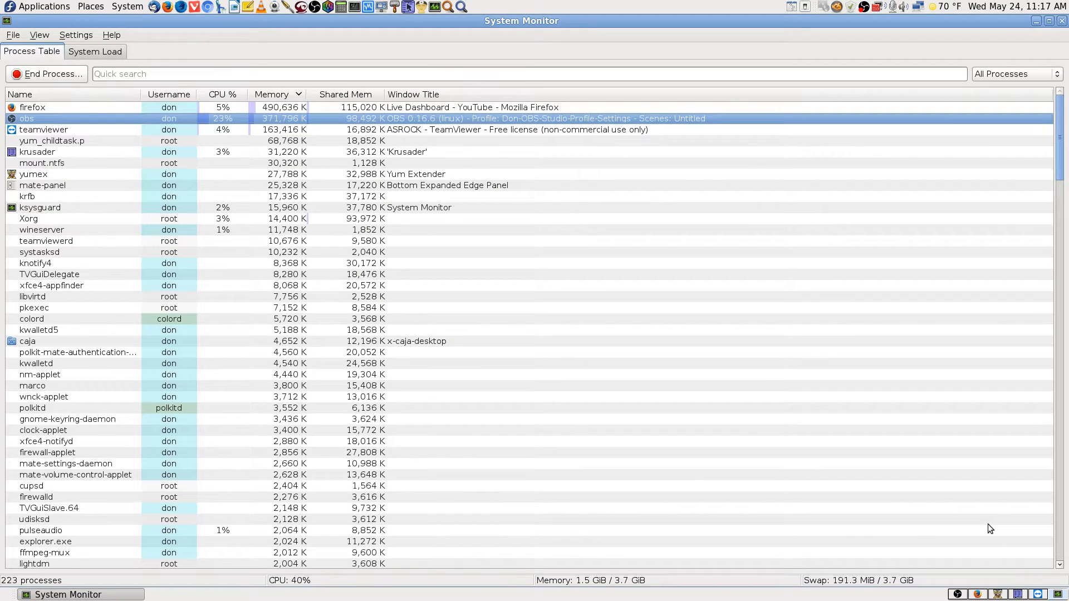
pyautogui.rightClick(827, 7)
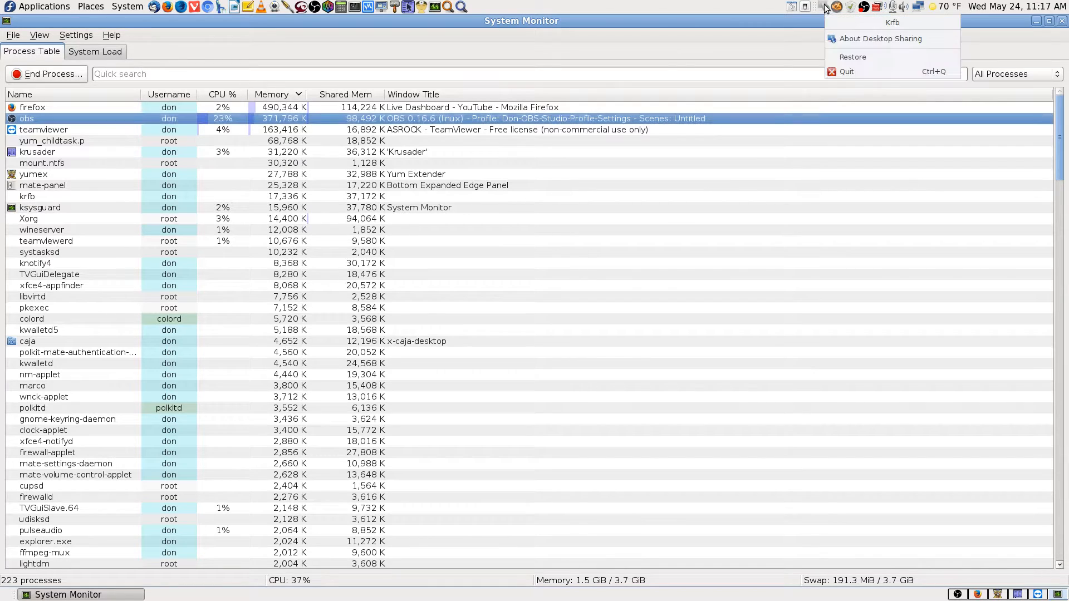
pyautogui.click(869, 71)
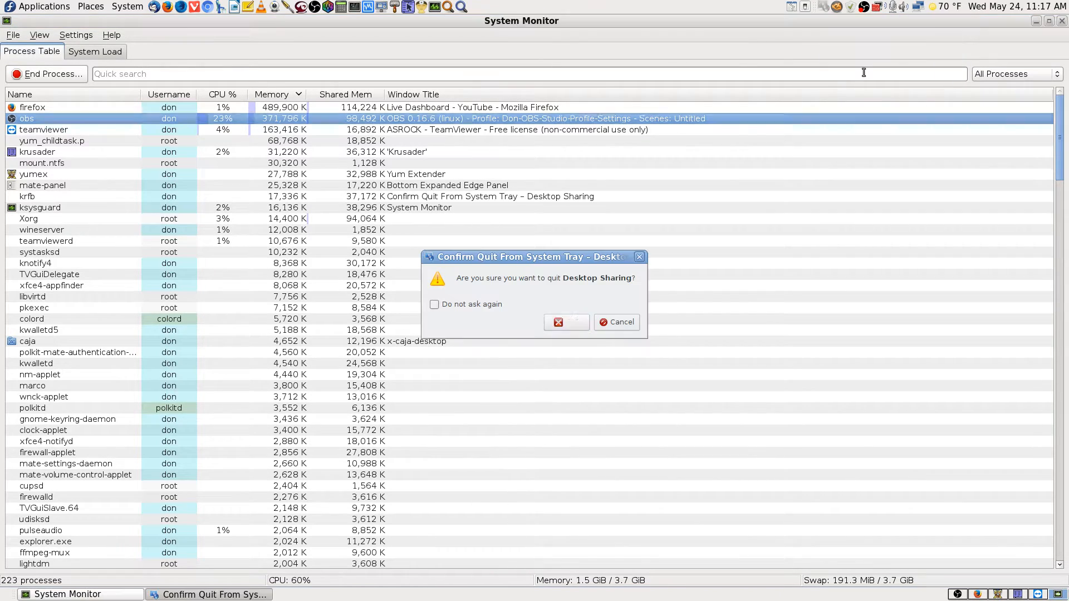
pyautogui.click(573, 324)
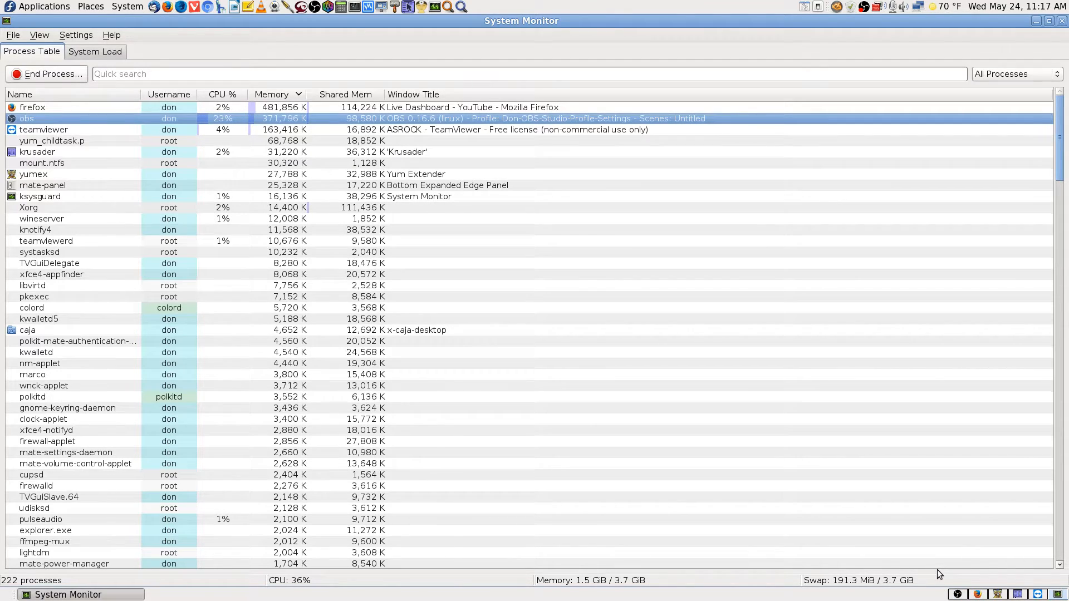
# - View tigervnc-server-minimal's description, then search installed packages for 'vino'
pyautogui.click(997, 594)
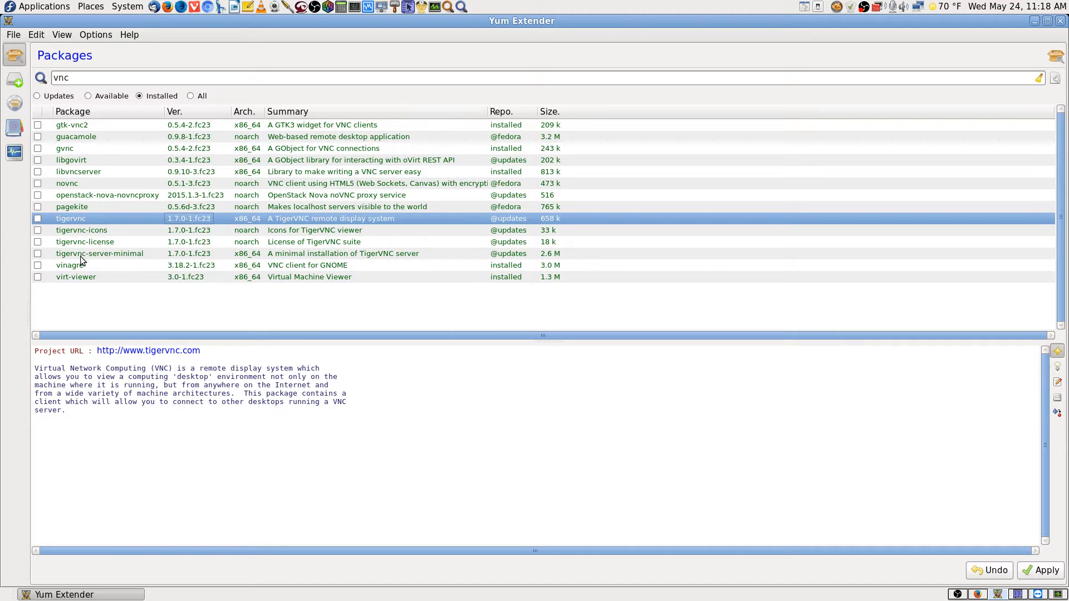
pyautogui.click(118, 254)
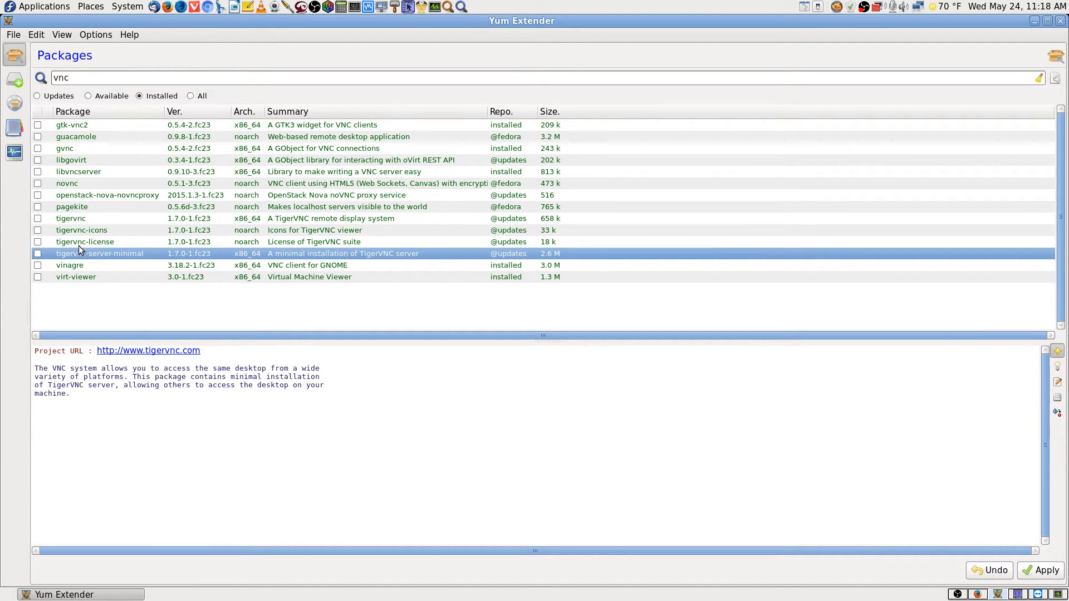
pyautogui.click(88, 78)
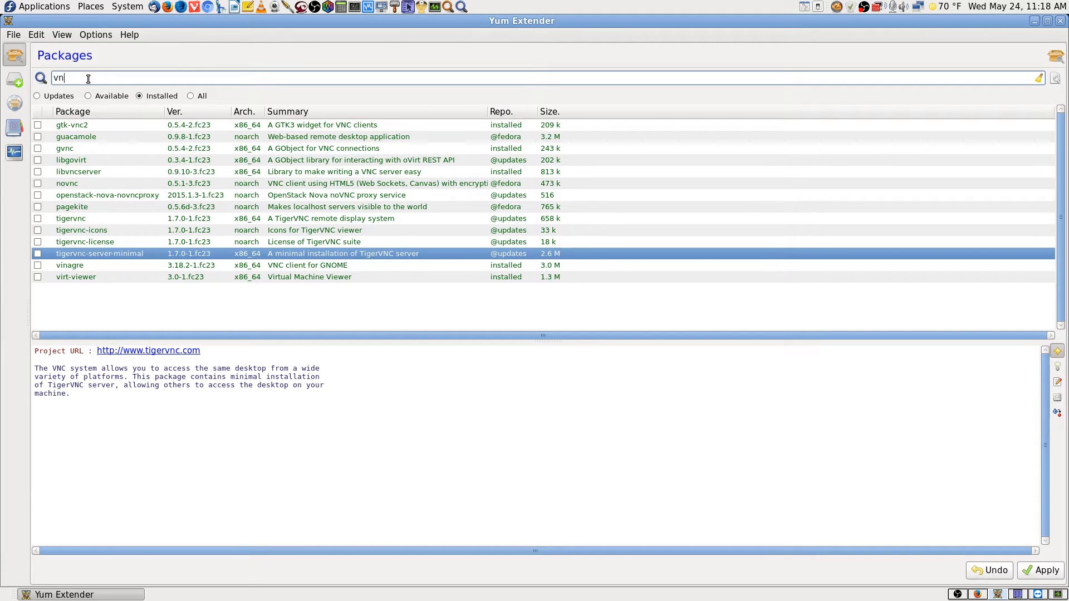
pyautogui.press('BackSpace')
pyautogui.write('i n')
pyautogui.press('BackSpace')
pyautogui.press('BackSpace')
pyautogui.write('no')
pyautogui.press('Return')
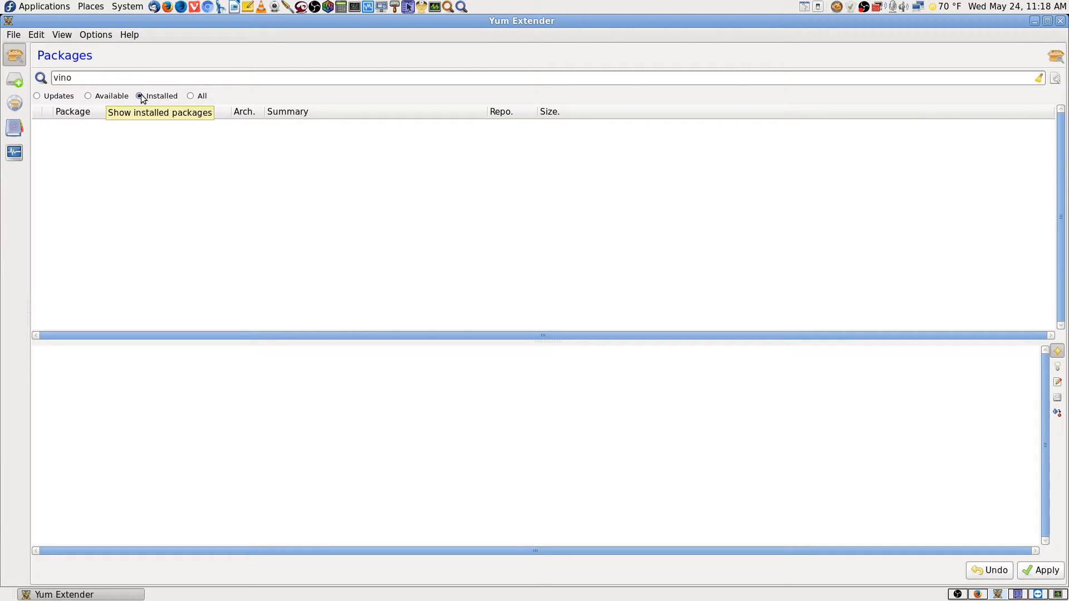
# - Switch to all packages, view vino's description, and search for 'vnc'
pyautogui.click(190, 96)
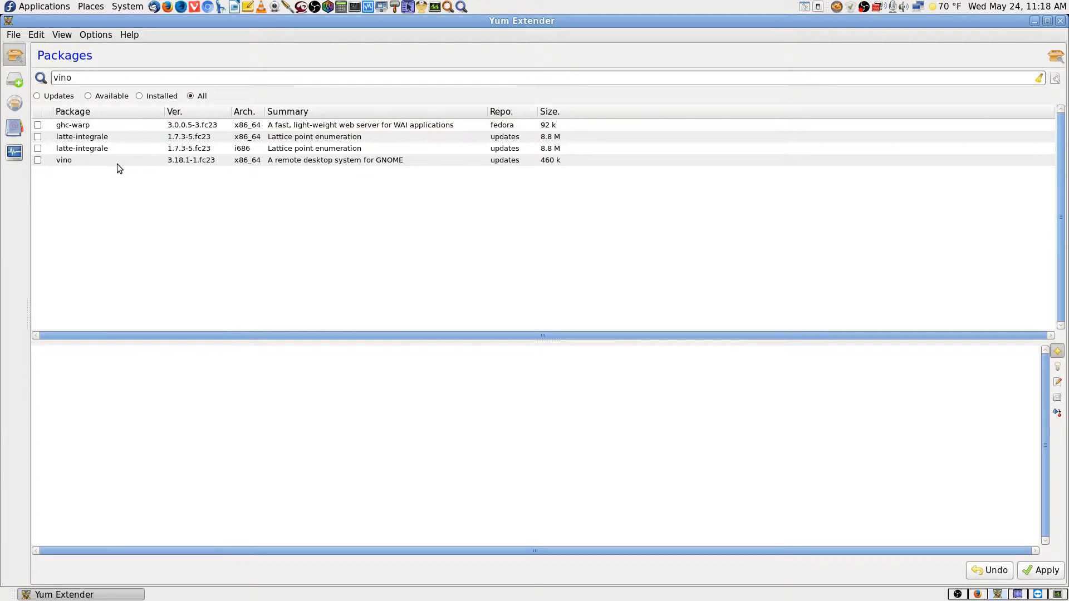
pyautogui.click(70, 163)
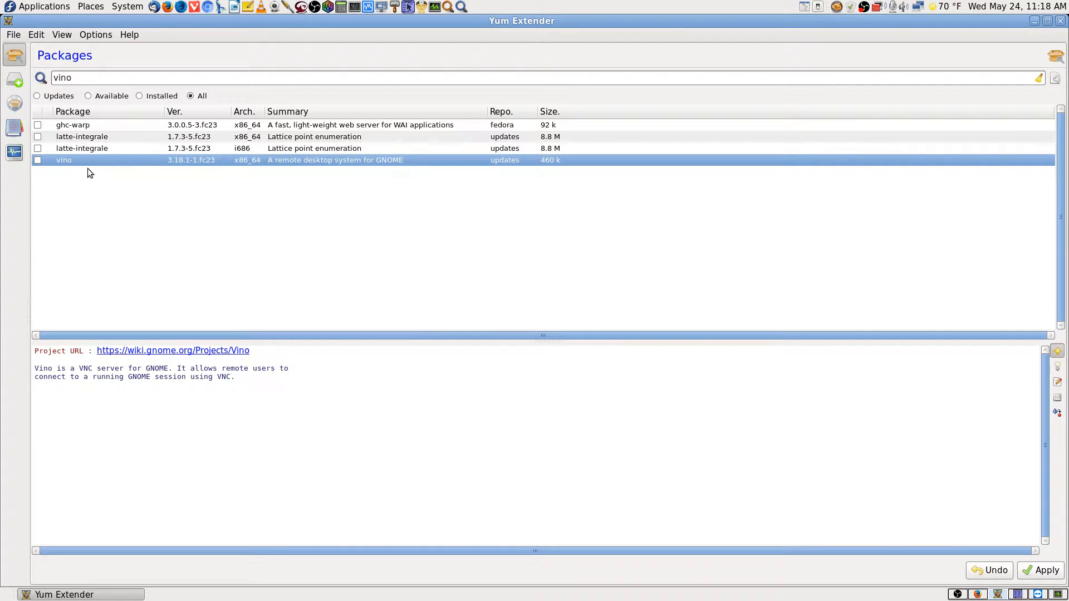
pyautogui.click(92, 78)
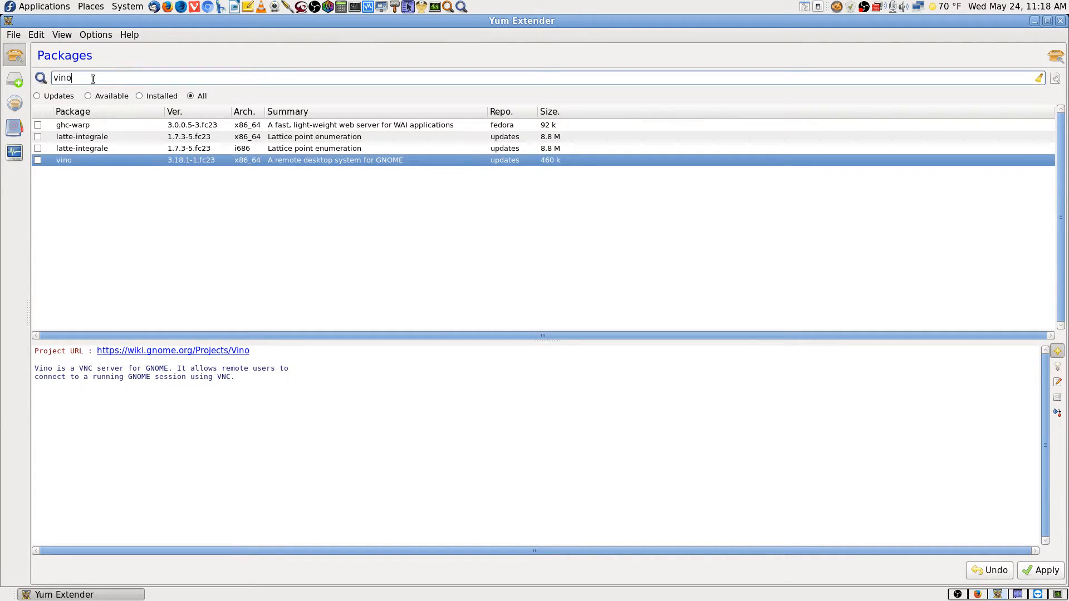
pyautogui.press('BackSpace')
pyautogui.press('BackSpace')
pyautogui.press('BackSpace')
pyautogui.press('BackSpace')
pyautogui.write('vnc')
pyautogui.press('Return')
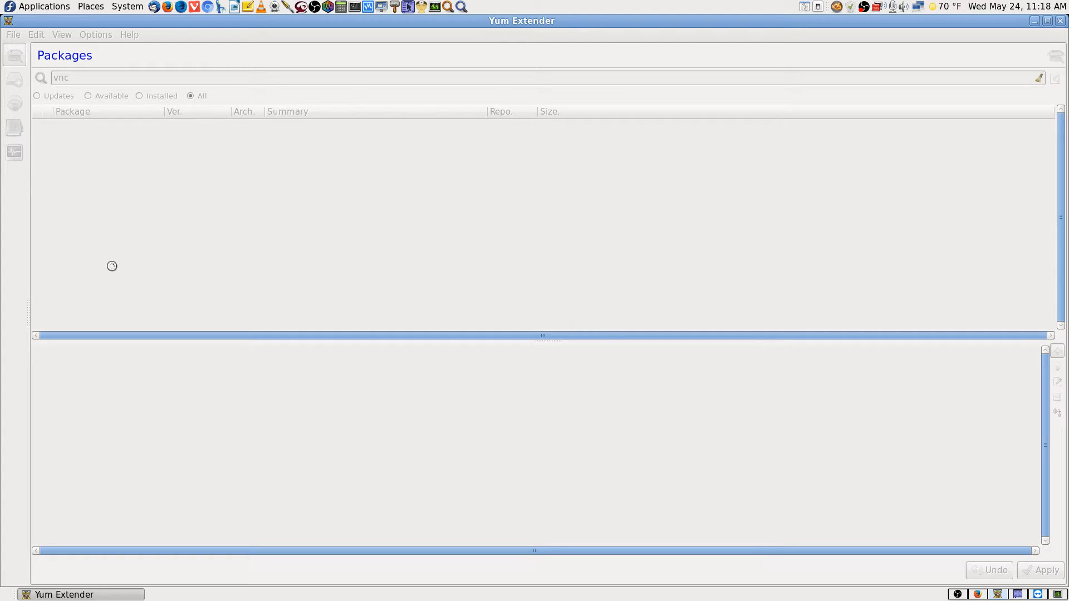
# - Check tigervnc's details, refine the search to 'tigervnc', and select the tigervnc package
pyautogui.scroll(-10, 154, 279)
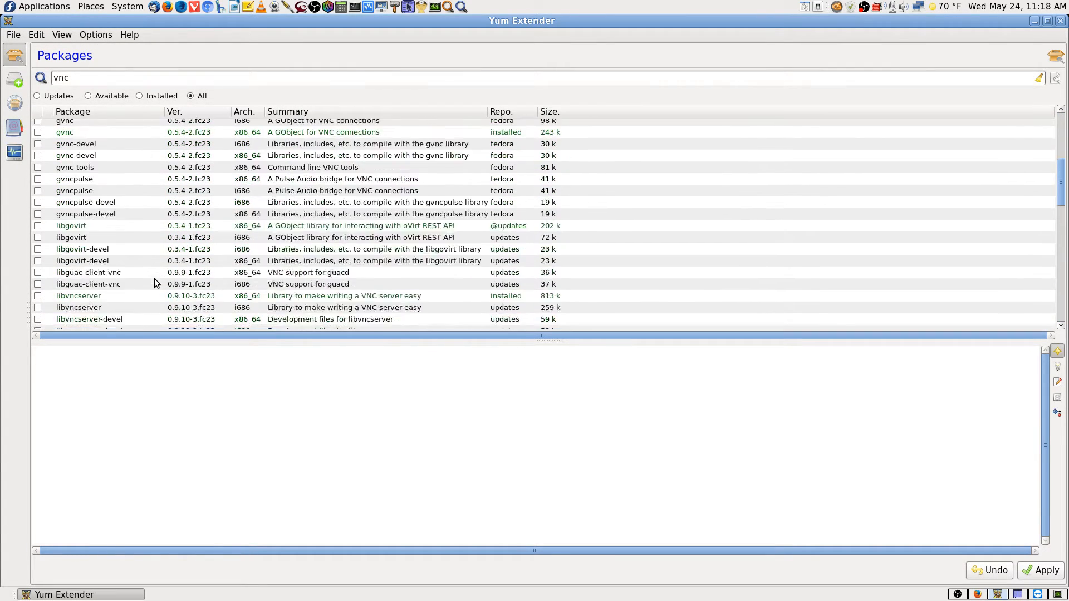
pyautogui.scroll(-10, 155, 278)
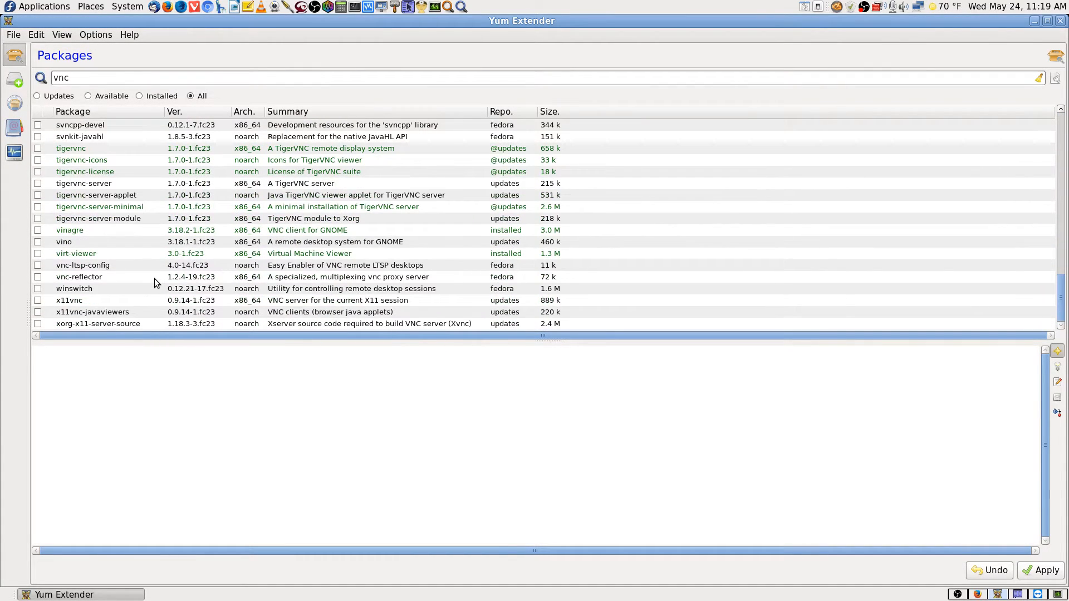
pyautogui.scroll(5, 495, 296)
pyautogui.scroll(-3, 250, 287)
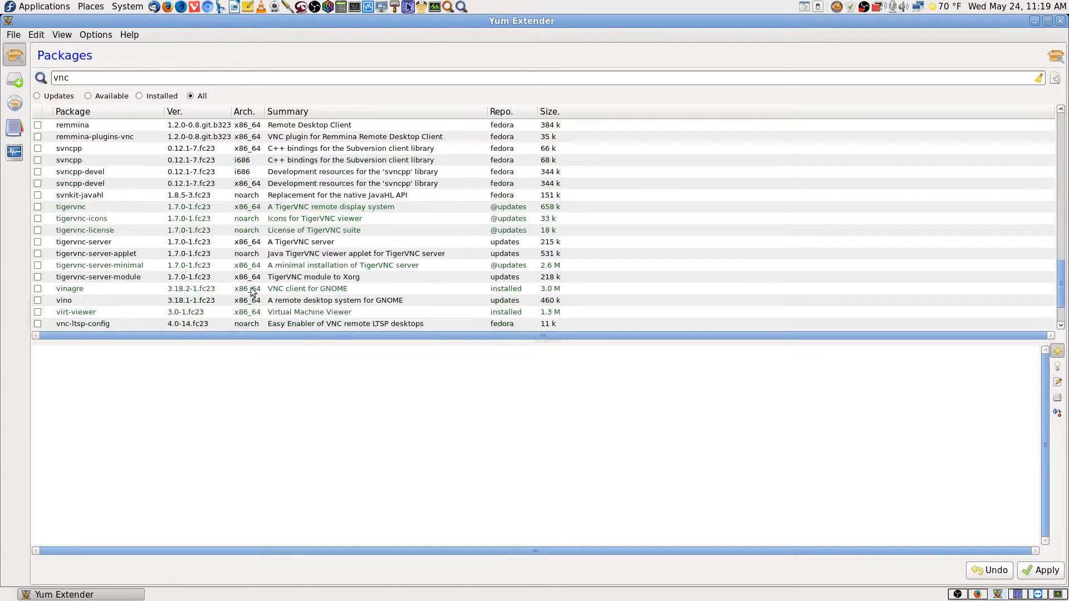
pyautogui.click(92, 210)
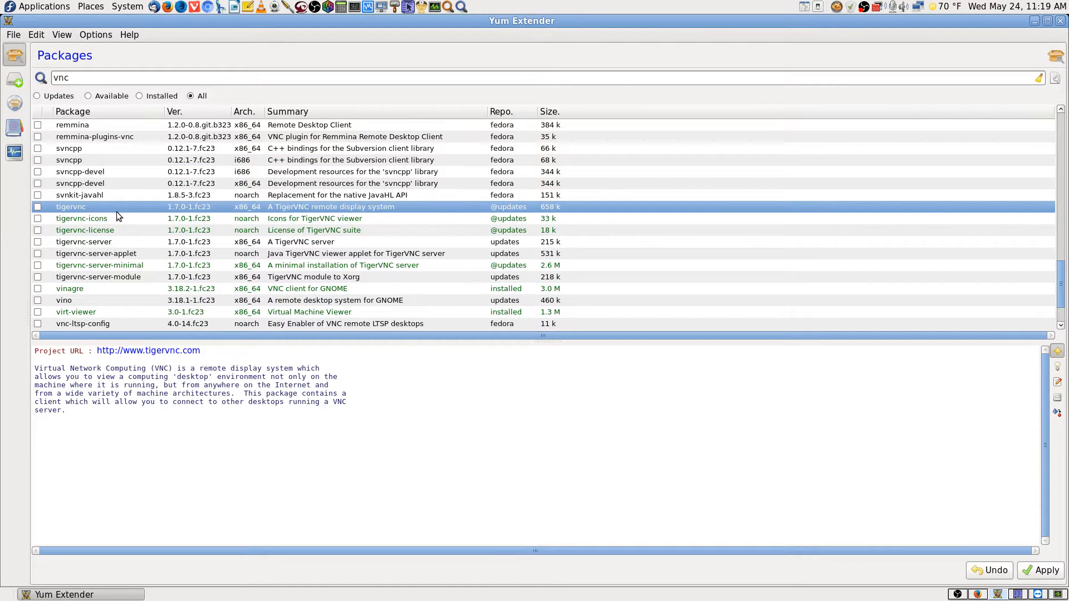
pyautogui.scroll(1, 117, 215)
pyautogui.scroll(3, 116, 212)
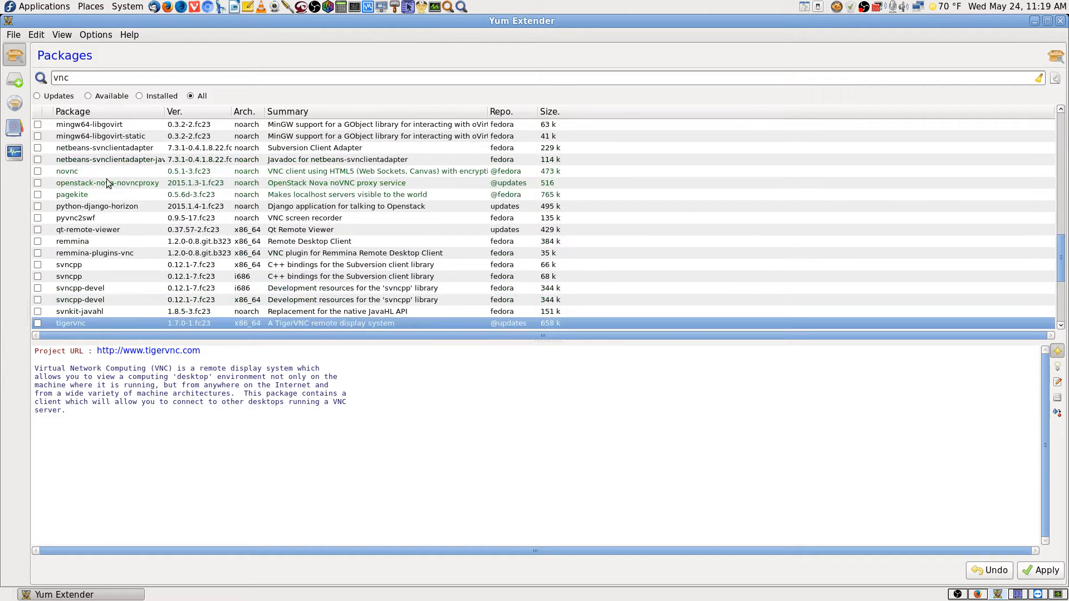
pyautogui.click(96, 75)
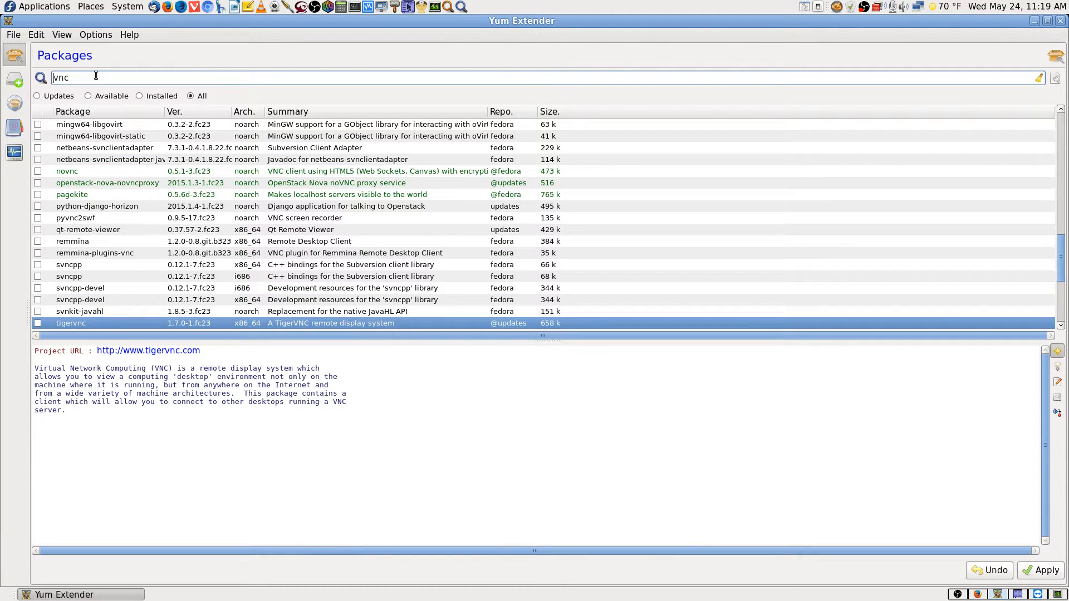
pyautogui.write('tiger')
pyautogui.press('Return')
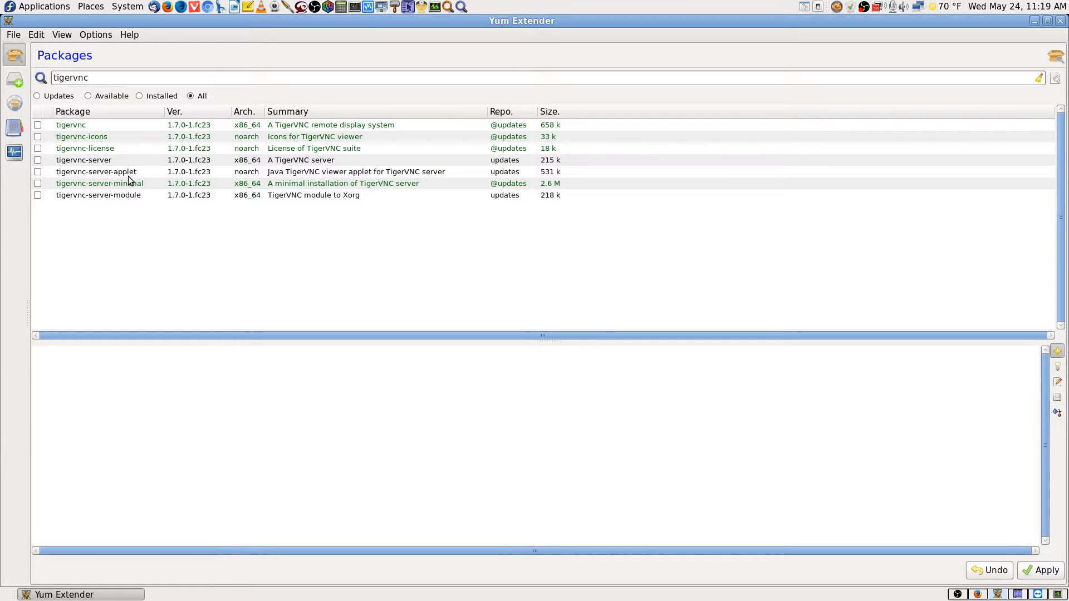
pyautogui.click(95, 127)
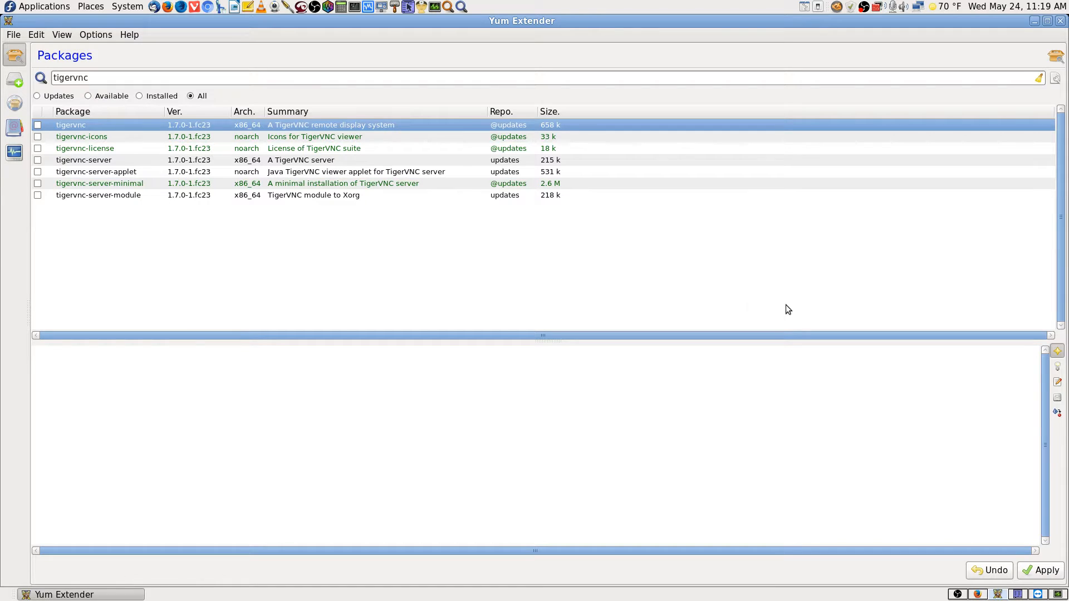
# - Close Yum Extender and switch to the workspace showing TeamViewer
pyautogui.click(1060, 20)
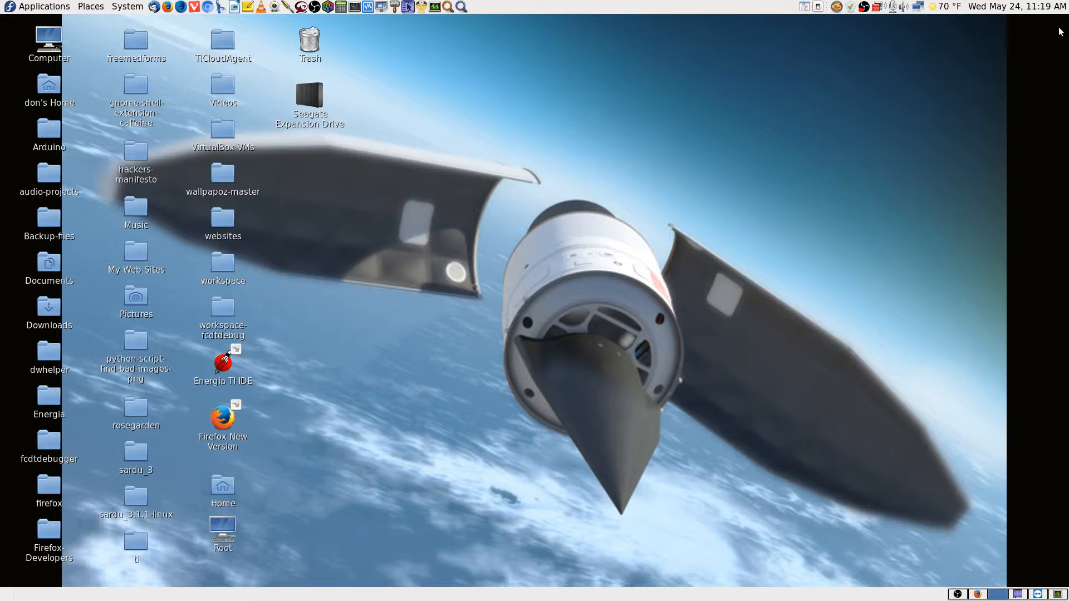
pyautogui.click(1050, 596)
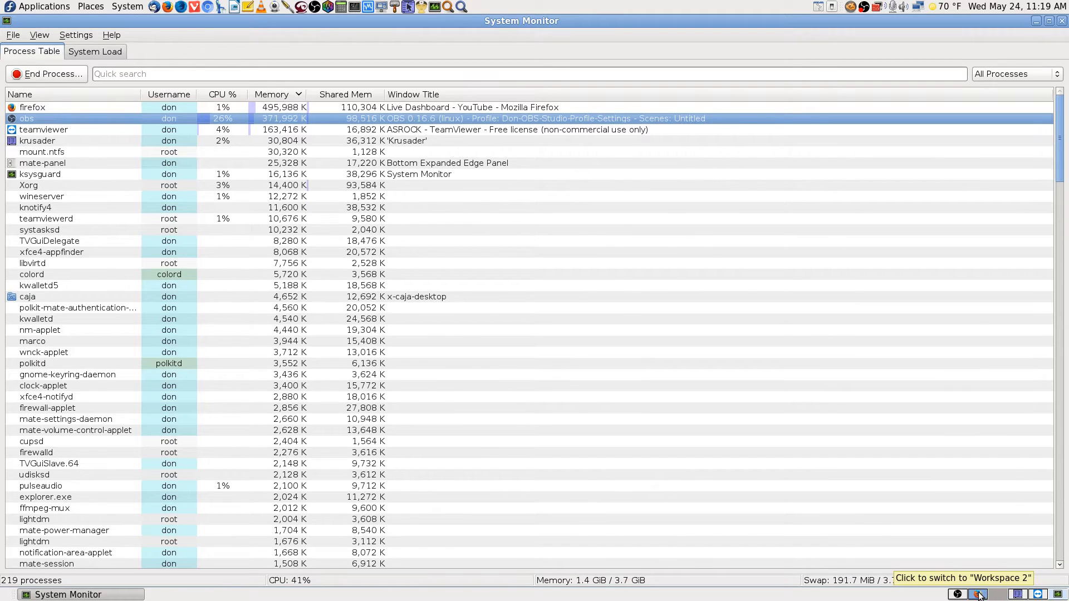
pyautogui.click(999, 594)
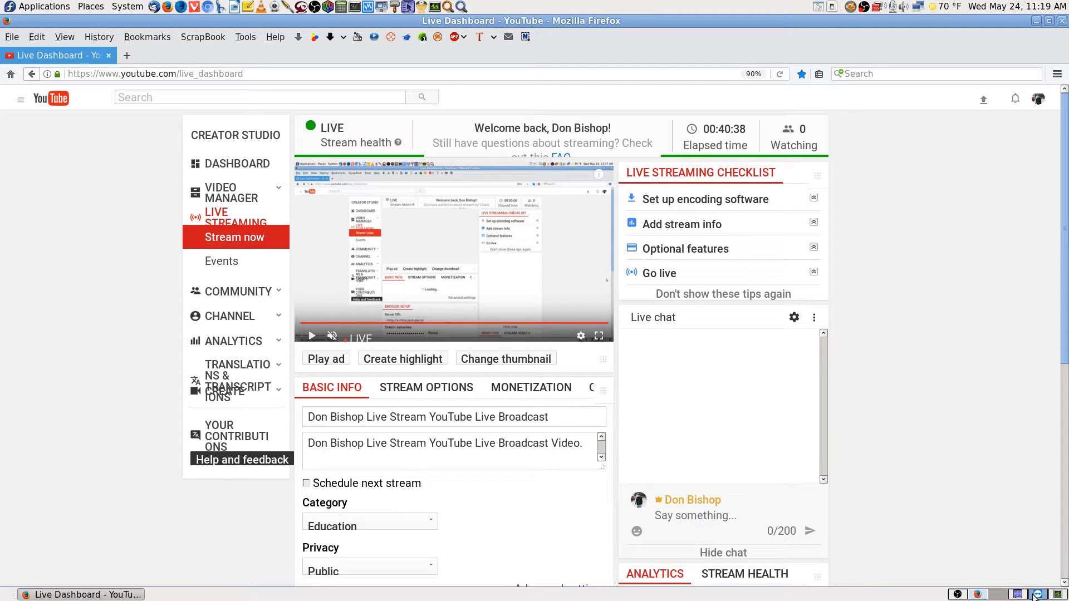
pyautogui.click(1034, 595)
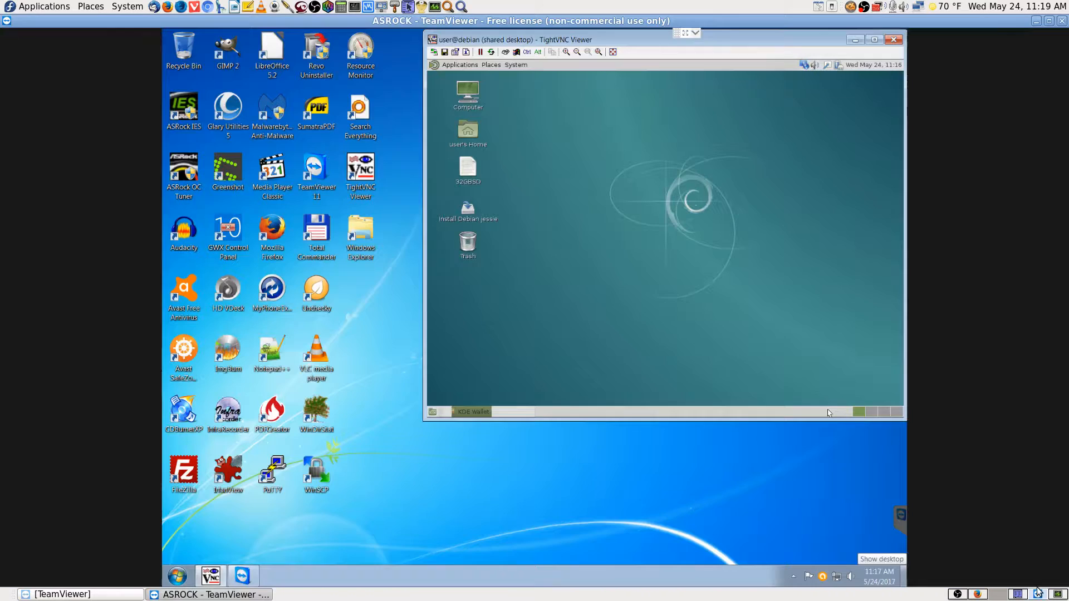
# - Maximize then restore the TightVNC viewer, and open and close the remote Applications menu
pyautogui.click(874, 40)
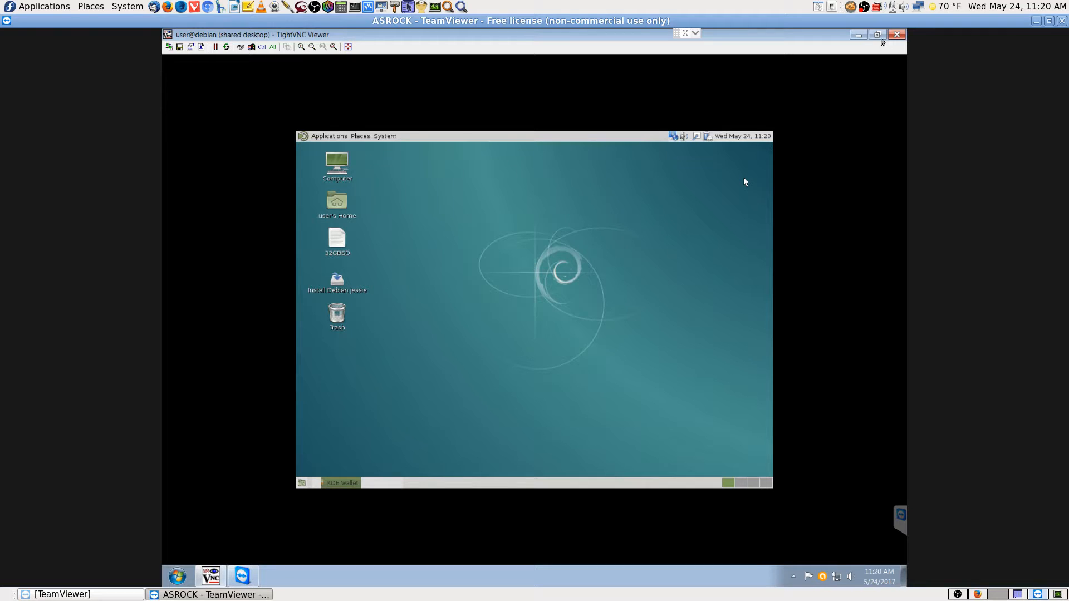
pyautogui.click(877, 35)
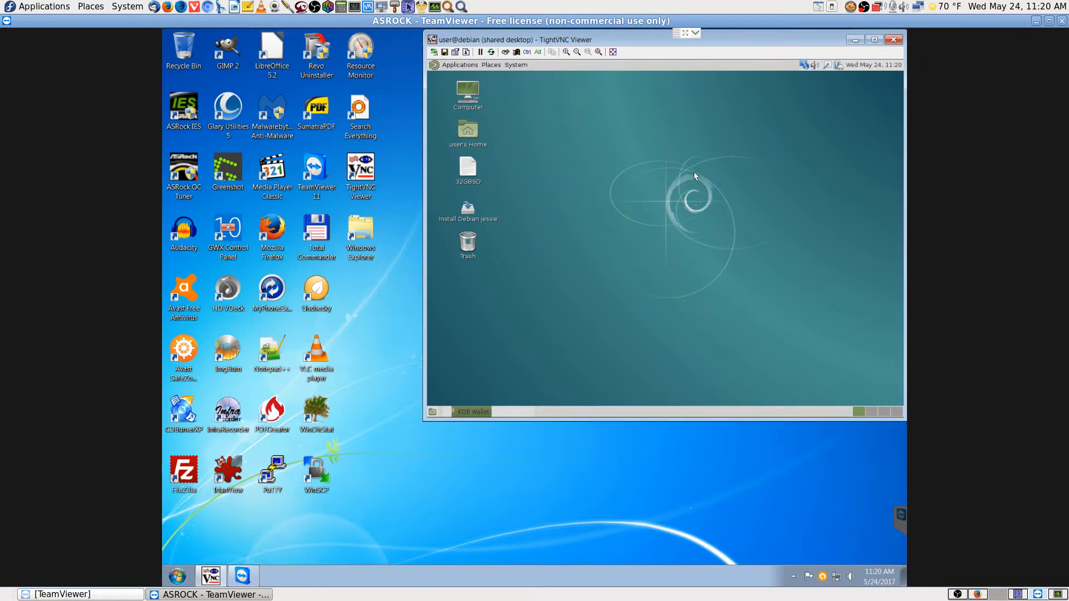
pyautogui.click(435, 67)
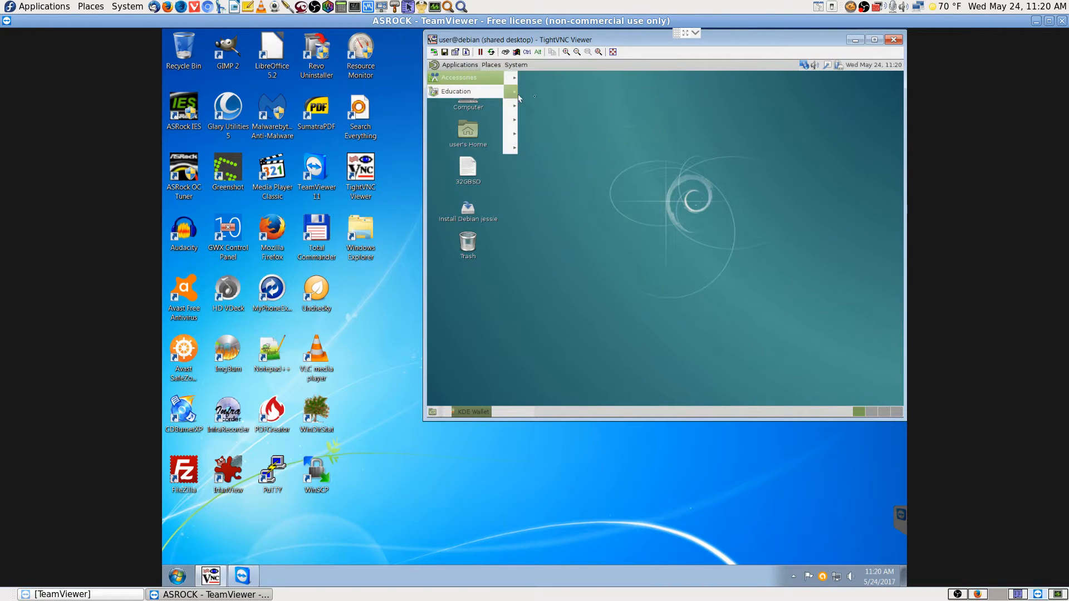
pyautogui.moveTo(483, 82)
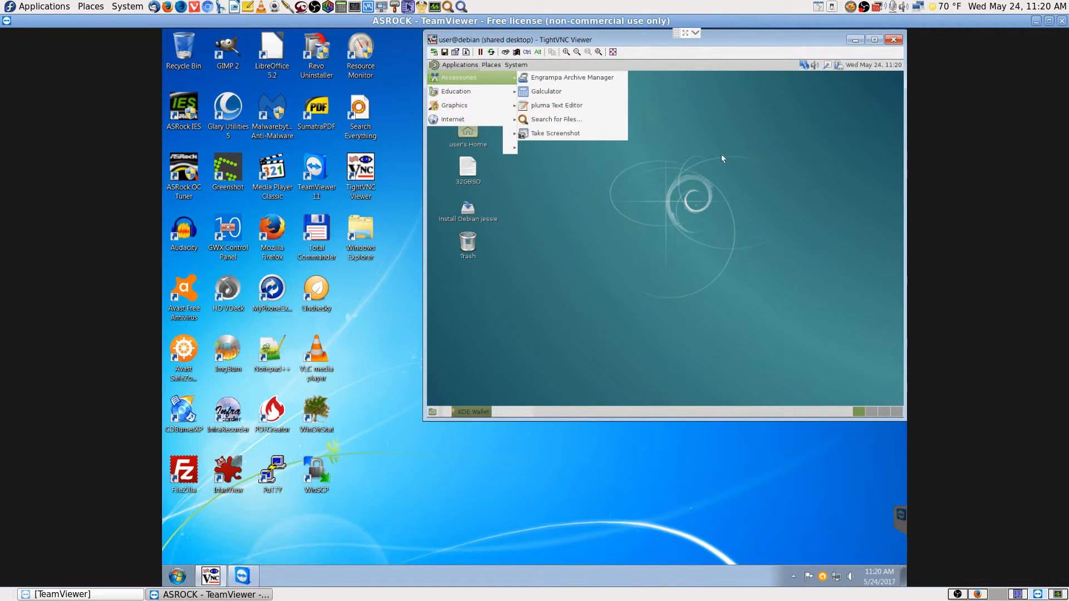
pyautogui.click(750, 164)
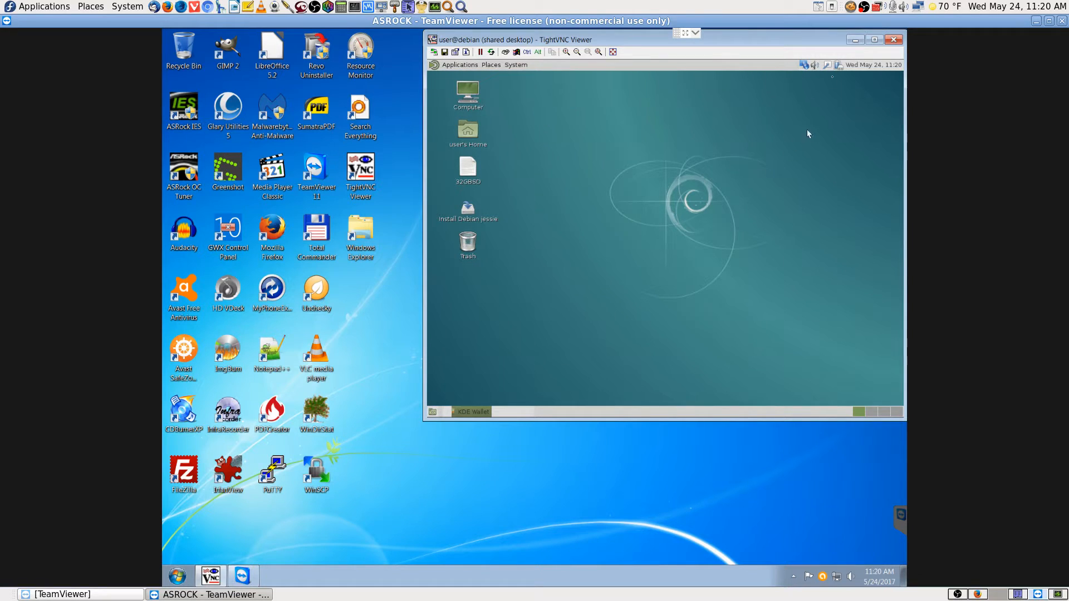
# - Maximize the TightVNC viewer and launch Synaptic Package Manager from System > Administration
pyautogui.click(874, 40)
pyautogui.click(306, 136)
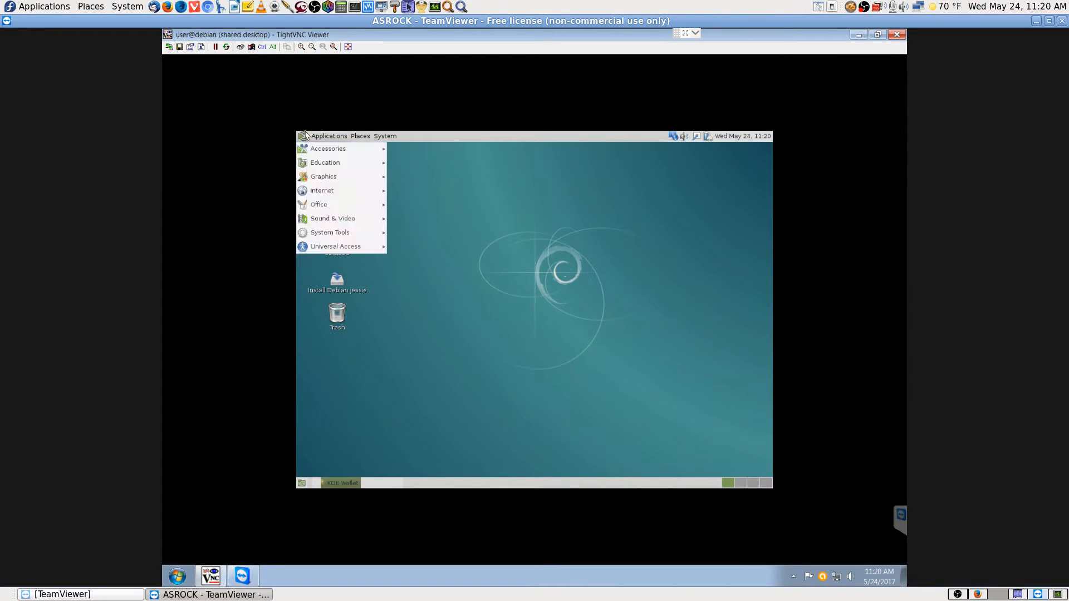
pyautogui.moveTo(337, 187)
pyautogui.moveTo(385, 136)
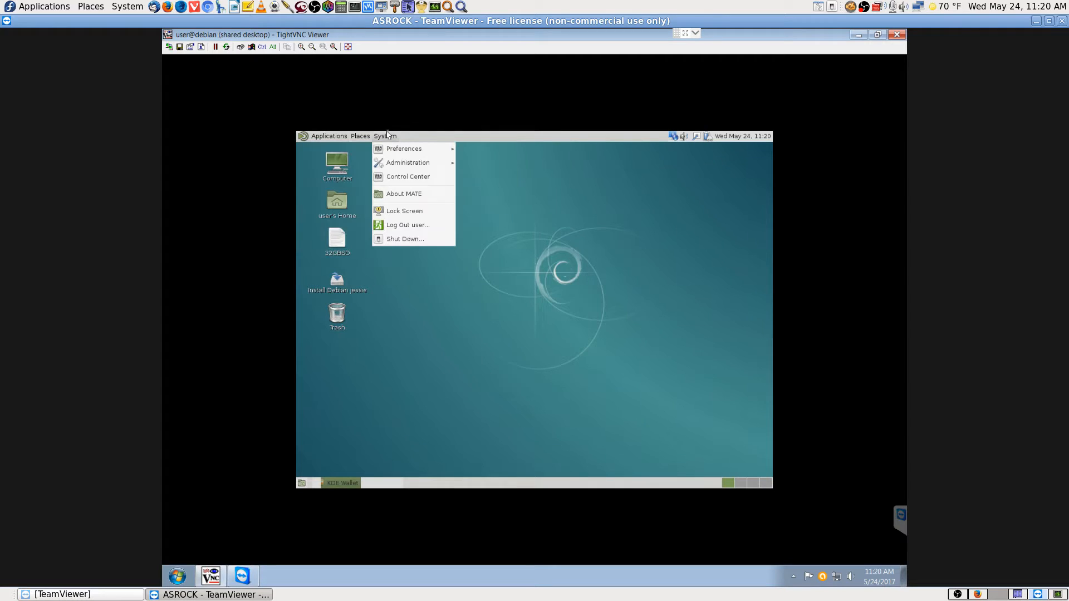
pyautogui.moveTo(439, 163)
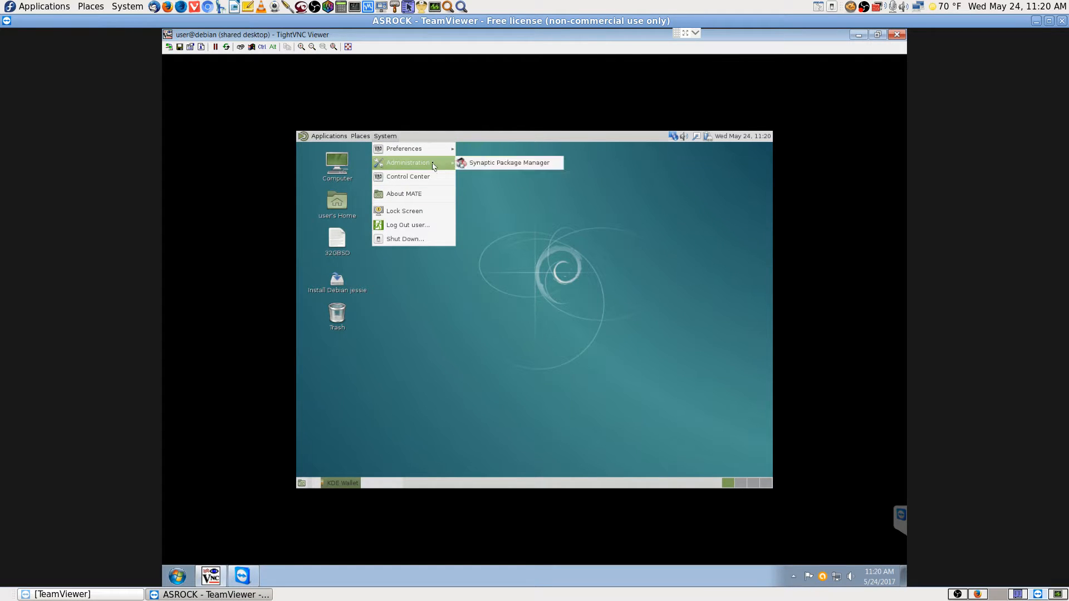
pyautogui.click(486, 164)
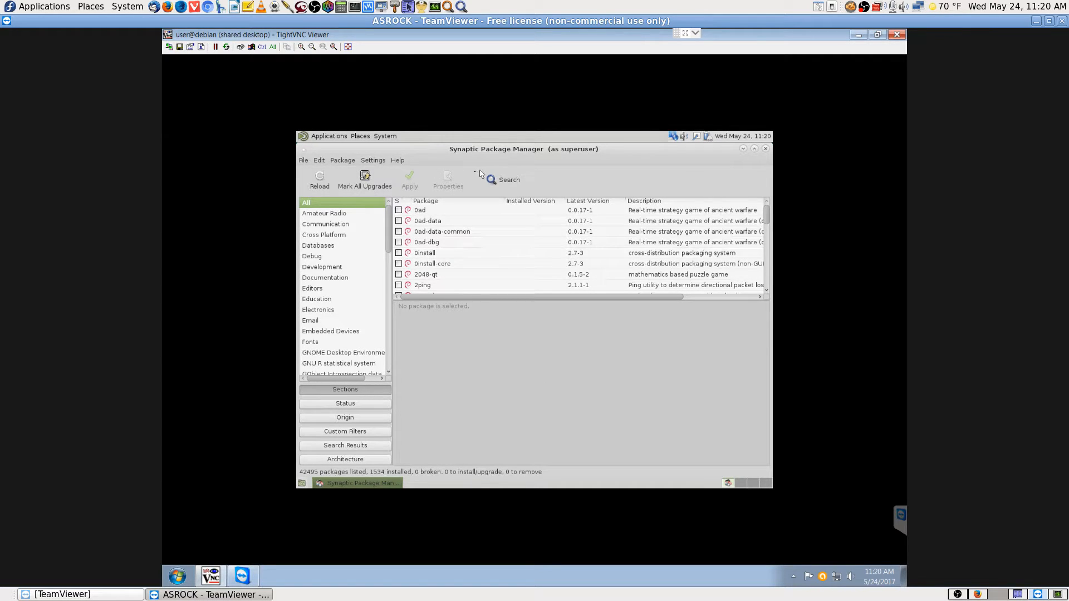
# - Search Synaptic for 'vino', then cancel the reopened Find dialog
pyautogui.click(495, 181)
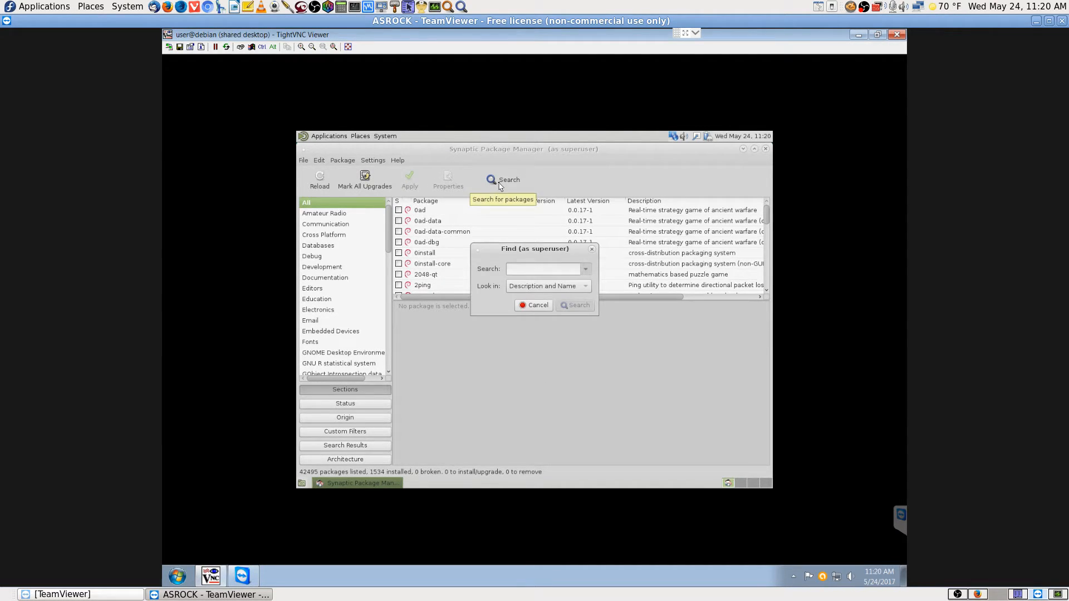
pyautogui.write('vino')
pyautogui.press('Return')
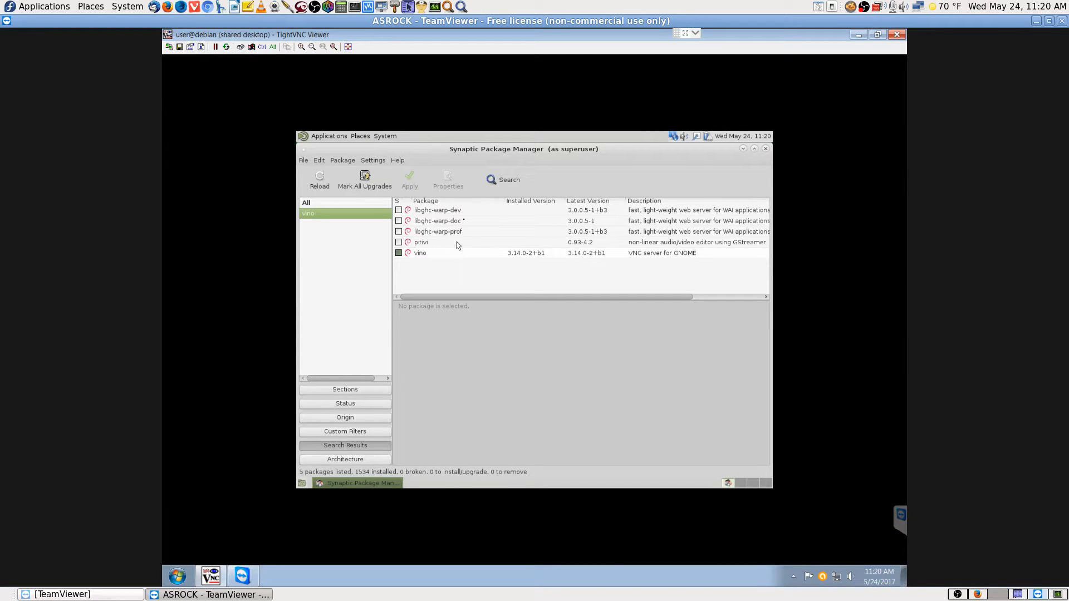
pyautogui.click(501, 185)
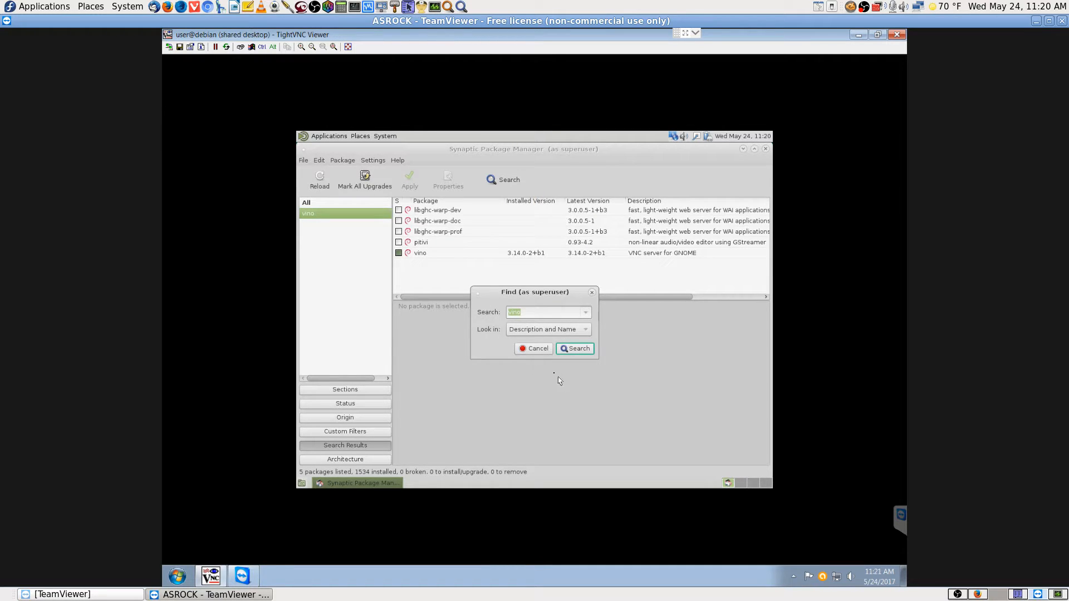
pyautogui.click(538, 352)
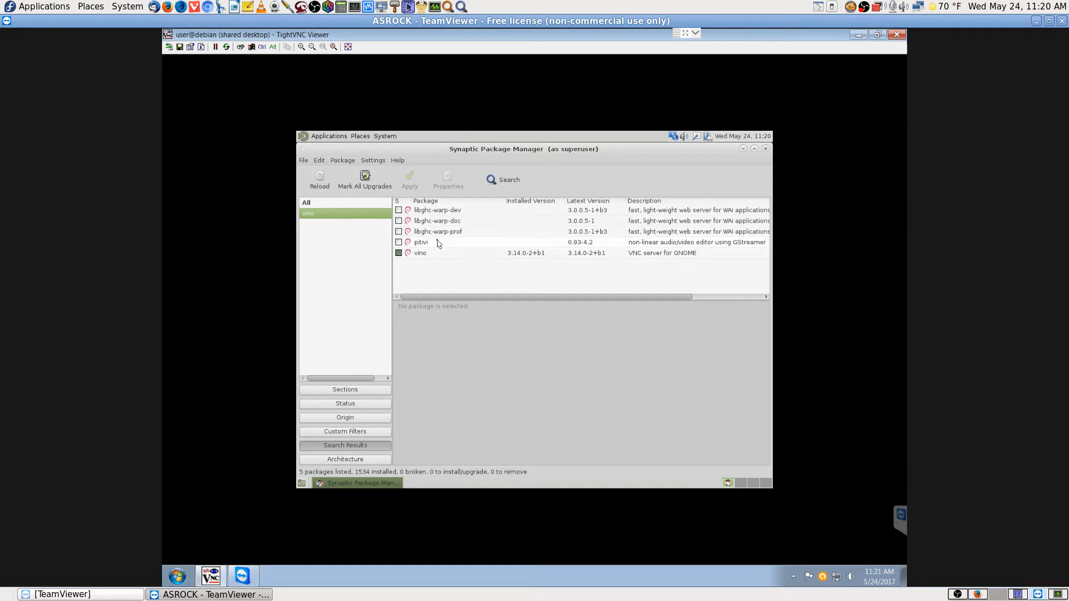
# - Search Synaptic for 'vnc' and scroll through the 80 matching packages
pyautogui.click(500, 190)
pyautogui.write('vnc')
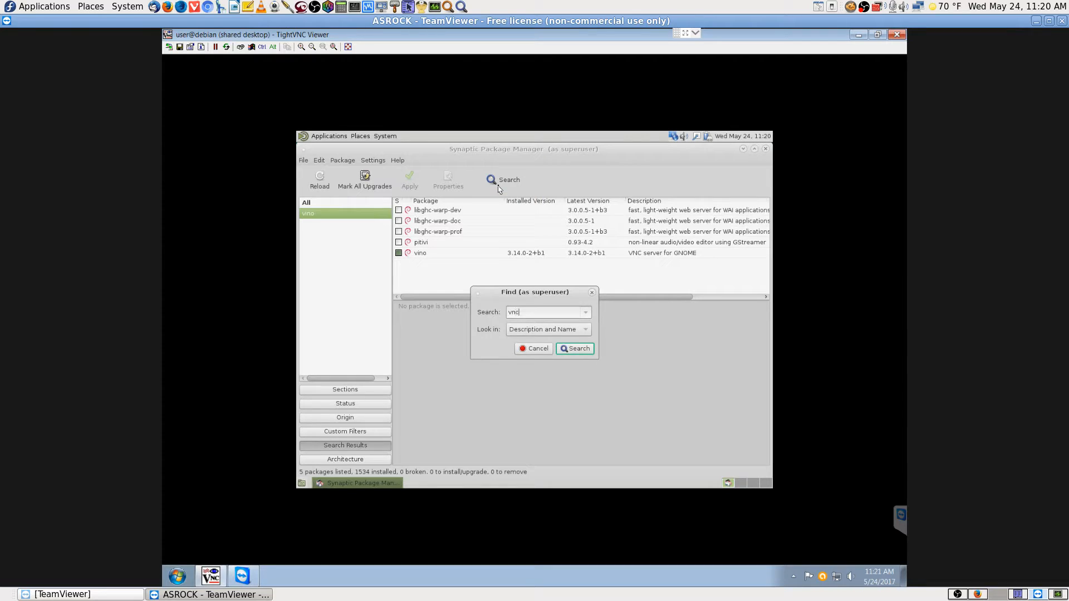
pyautogui.press('Return')
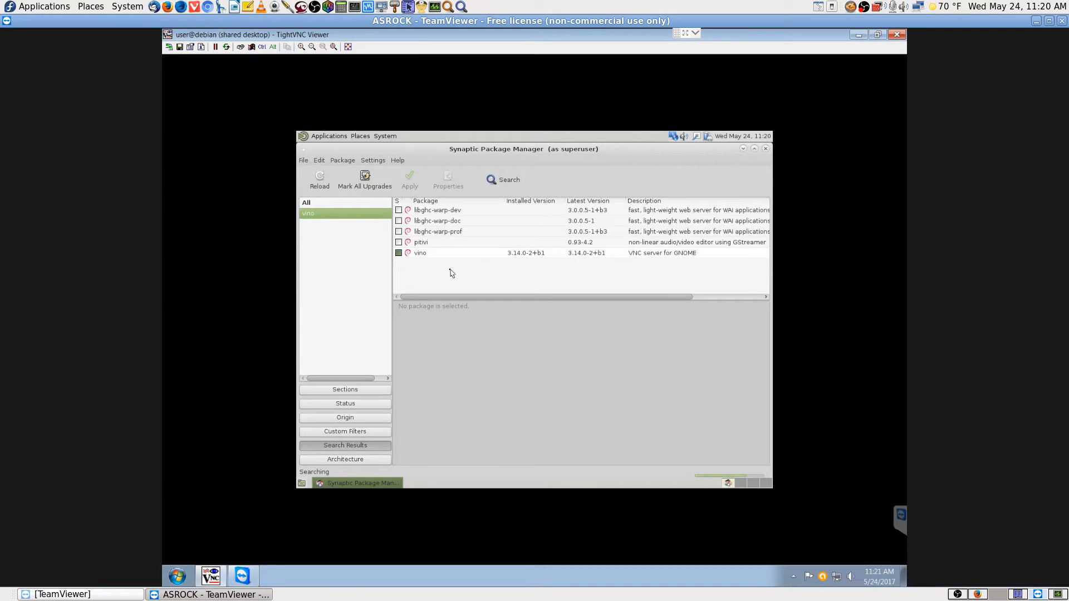
pyautogui.scroll(-10, 451, 273)
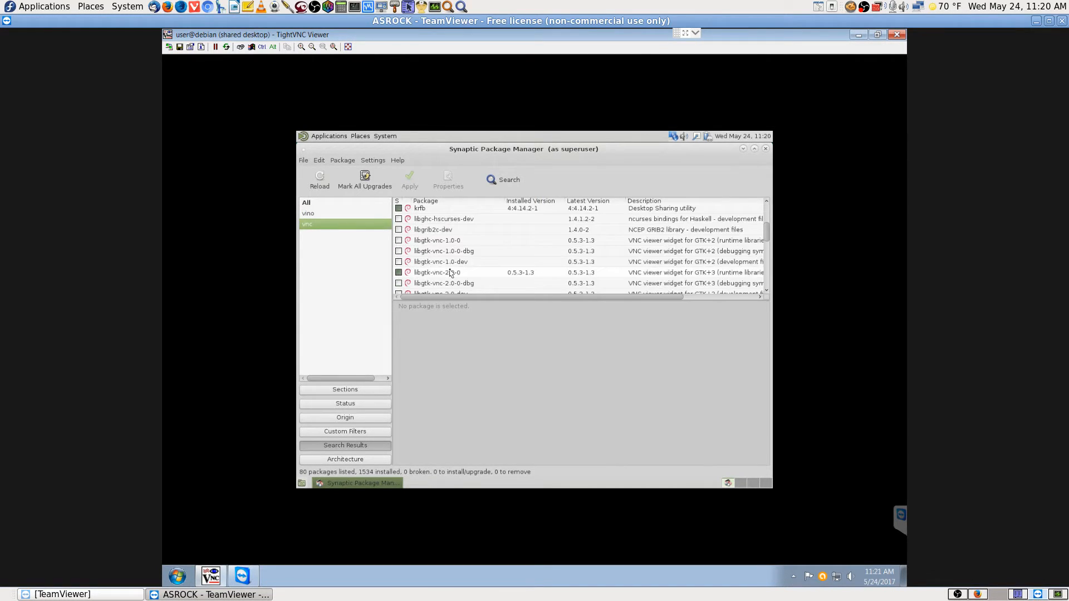
pyautogui.scroll(-8, 451, 273)
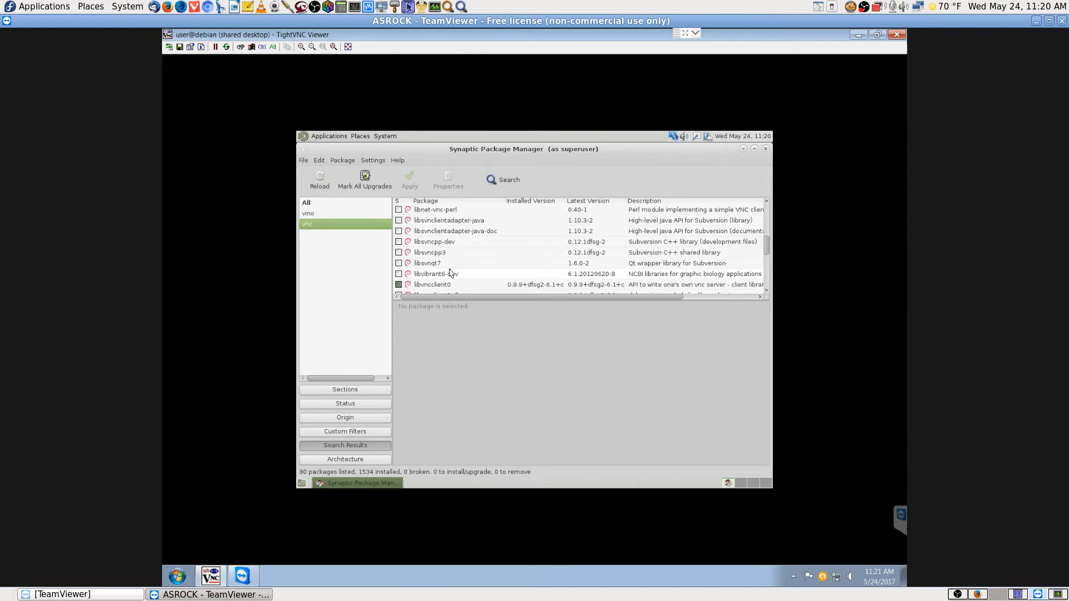
pyautogui.scroll(-6, 451, 272)
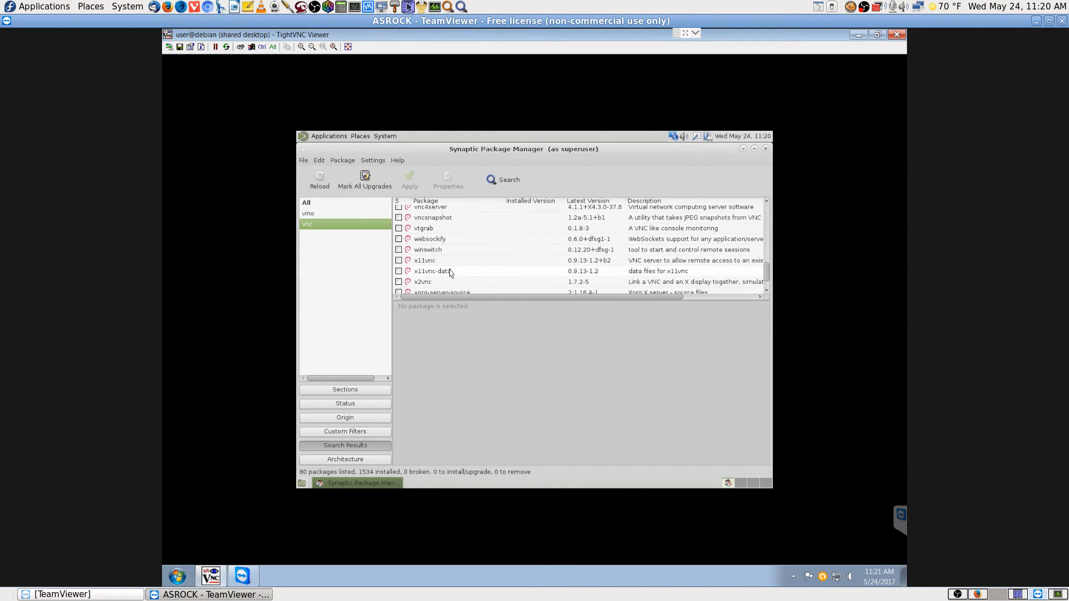
pyautogui.scroll(2, 451, 273)
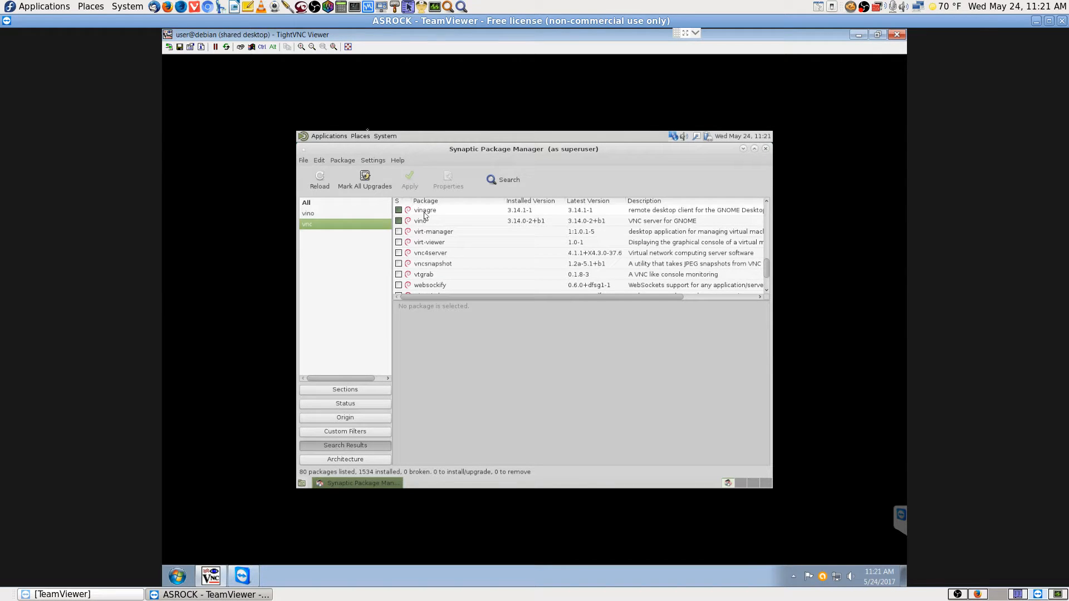
pyautogui.click(383, 7)
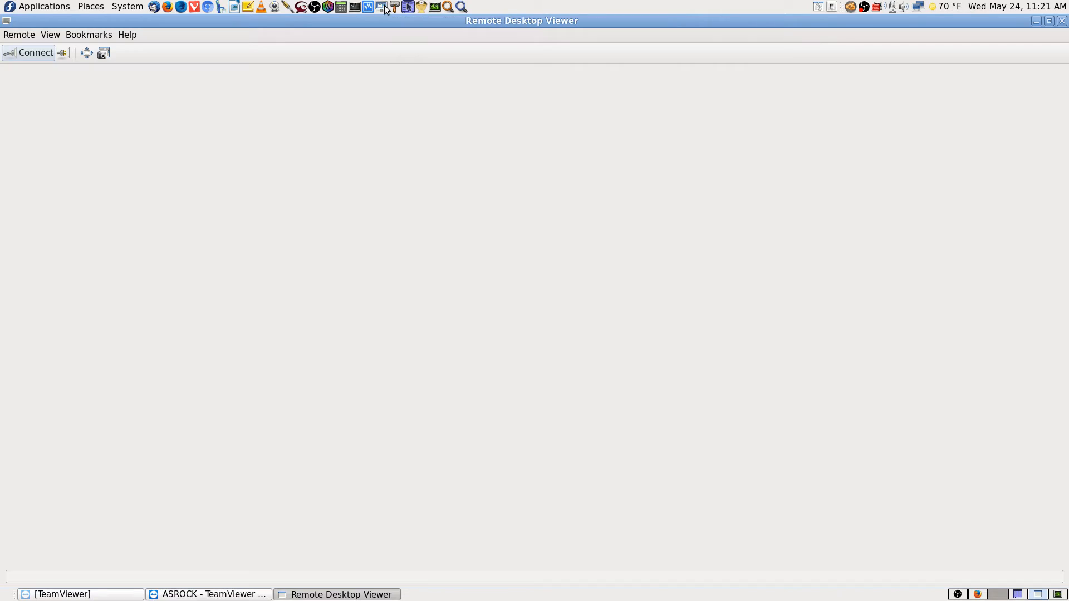
pyautogui.click(132, 35)
pyautogui.click(151, 61)
pyautogui.click(652, 246)
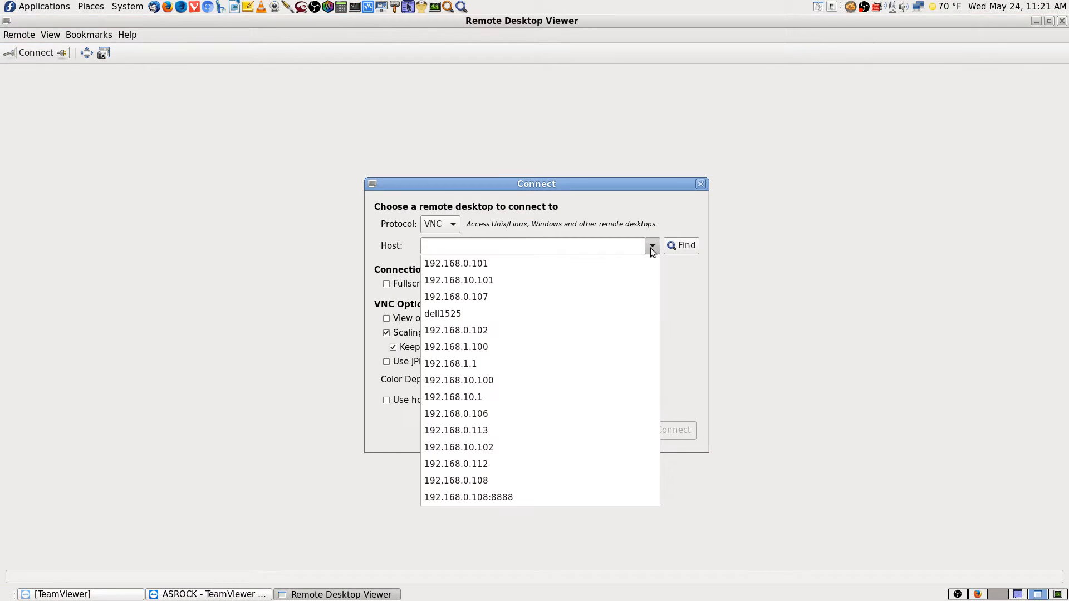
pyautogui.click(852, 324)
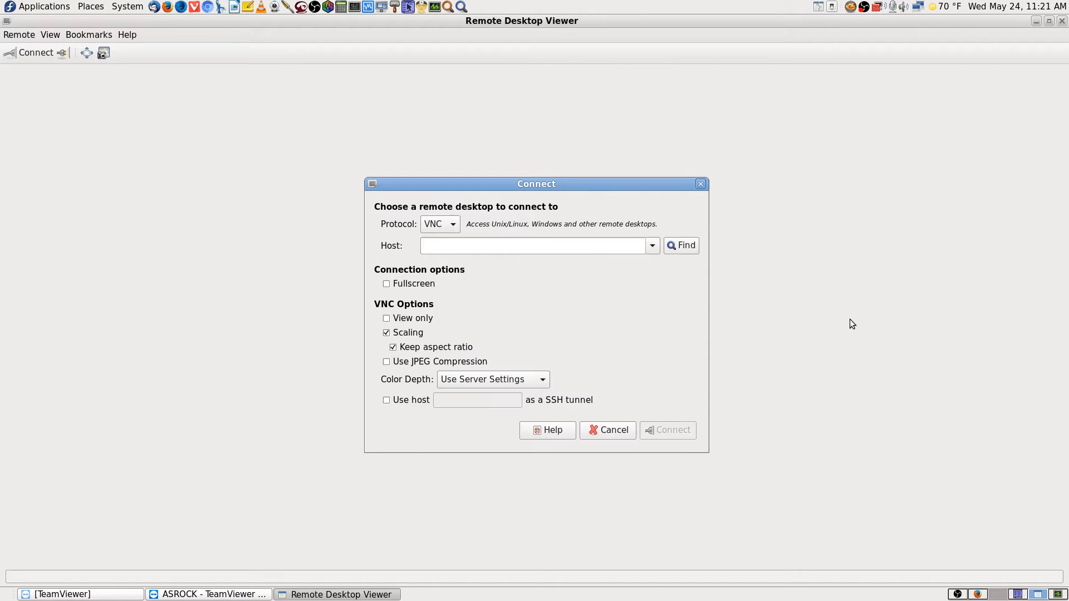
pyautogui.click(700, 183)
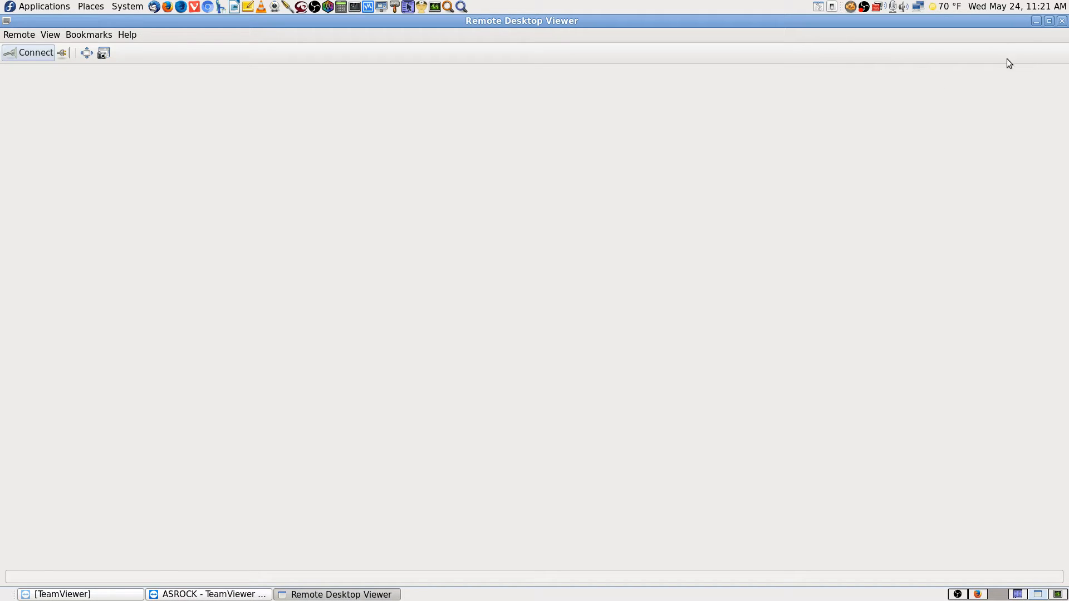
pyautogui.click(1061, 21)
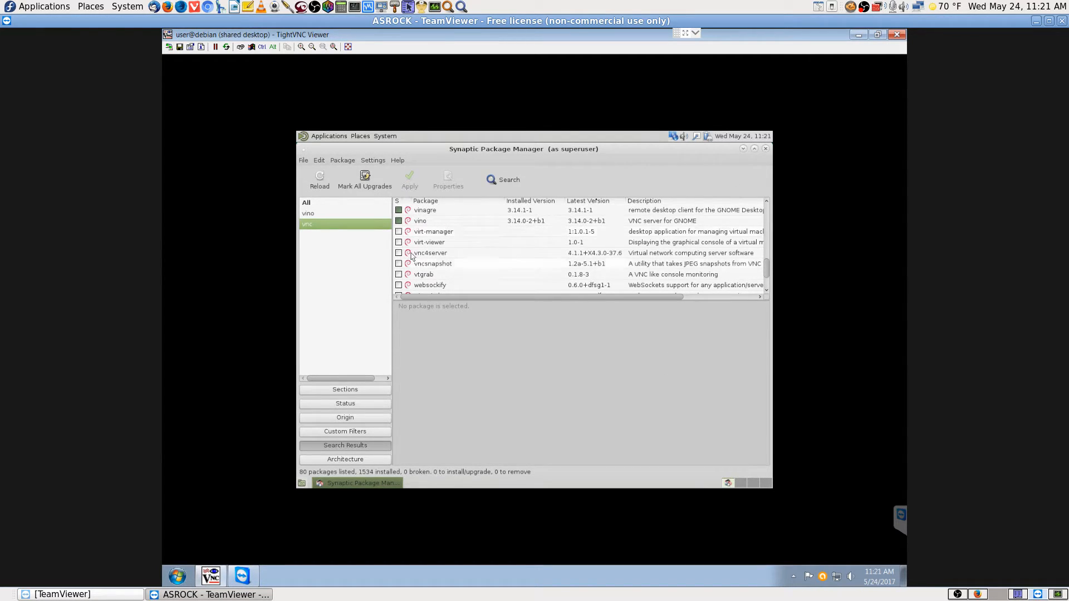
# - Close Synaptic and dismiss the remote Applications menu without launching anything
pyautogui.click(765, 149)
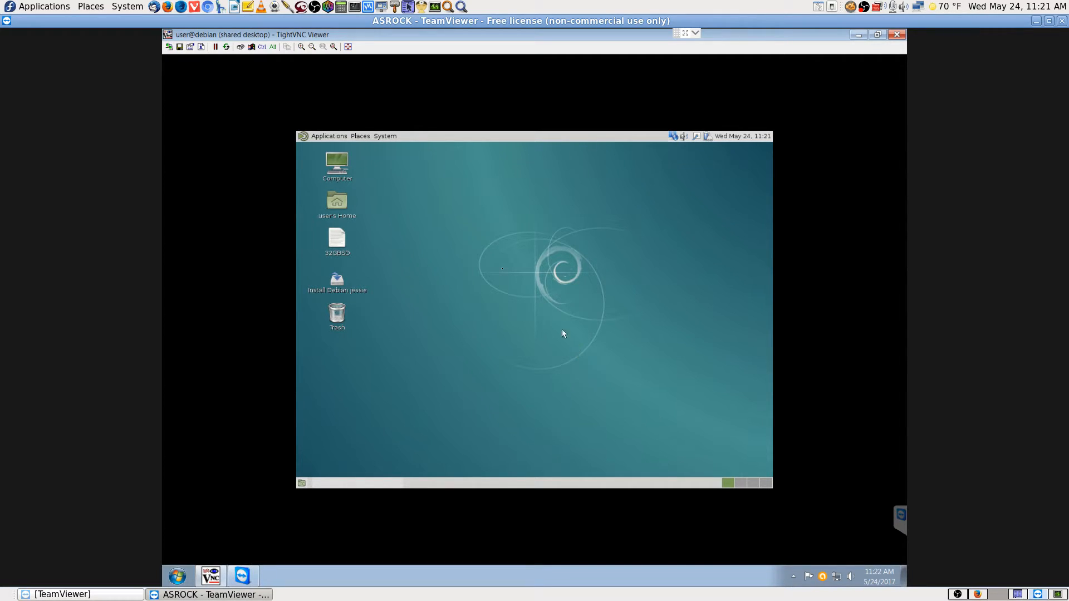
pyautogui.click(322, 138)
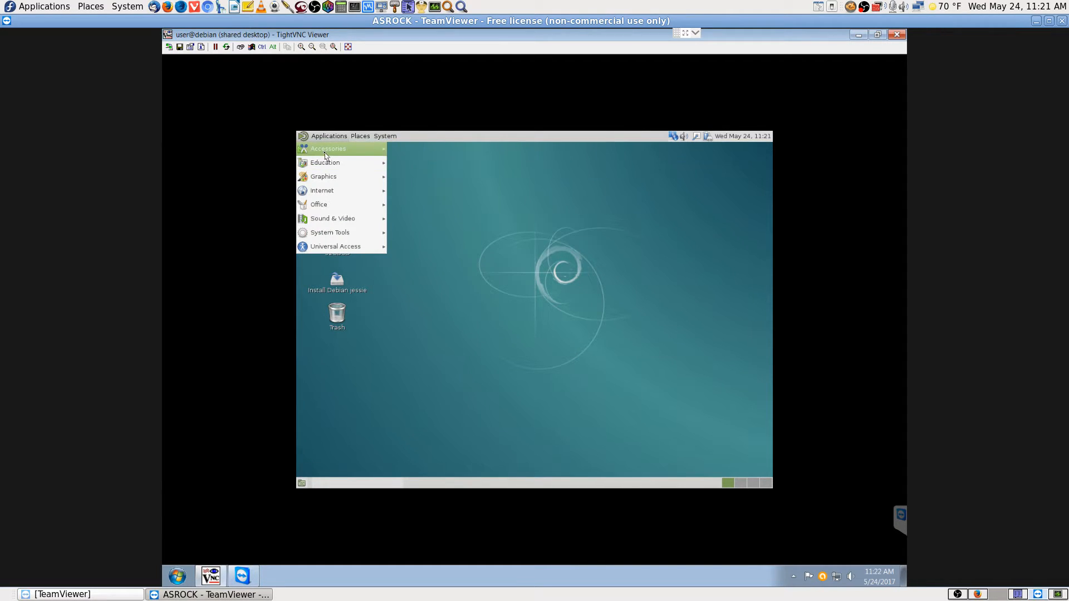
pyautogui.moveTo(346, 154)
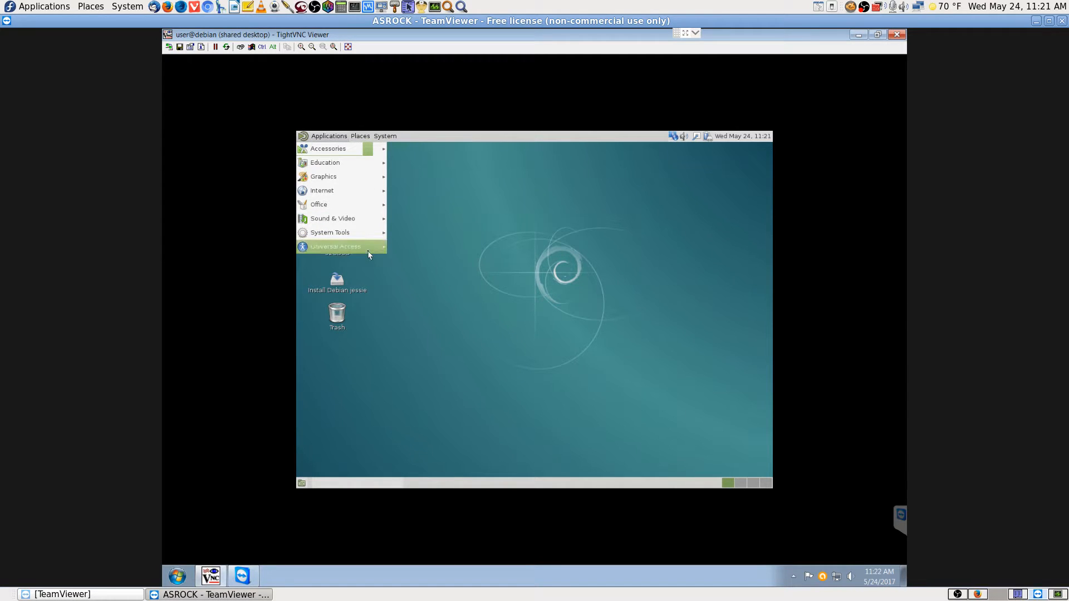
pyautogui.click(531, 350)
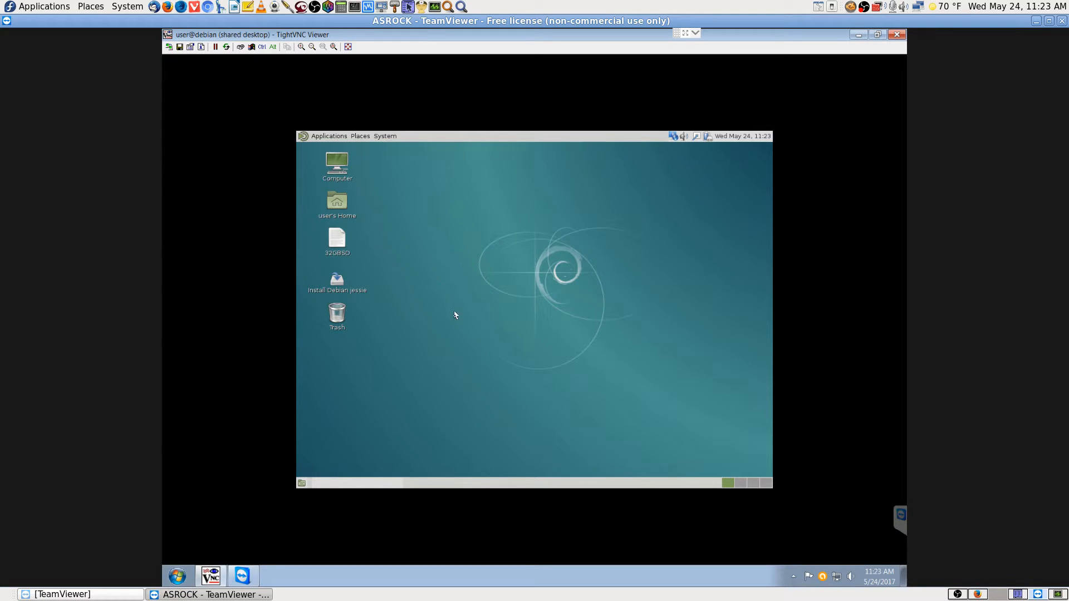
# - Launch the Install Debian jessie desktop icon, then switch to Firefox's live stream dashboard
pyautogui.doubleClick(340, 283)
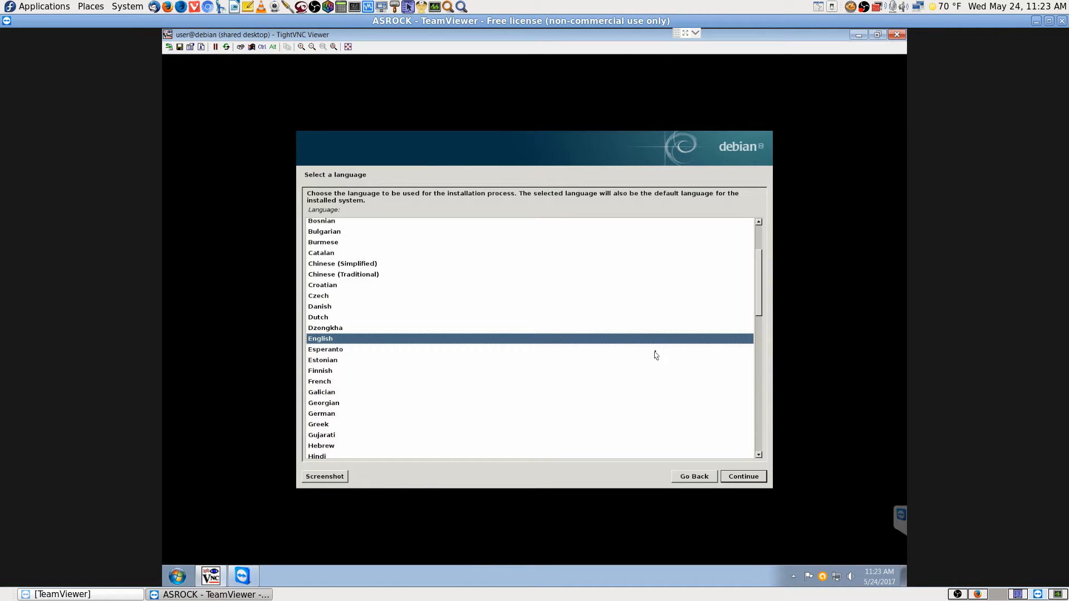
pyautogui.click(976, 595)
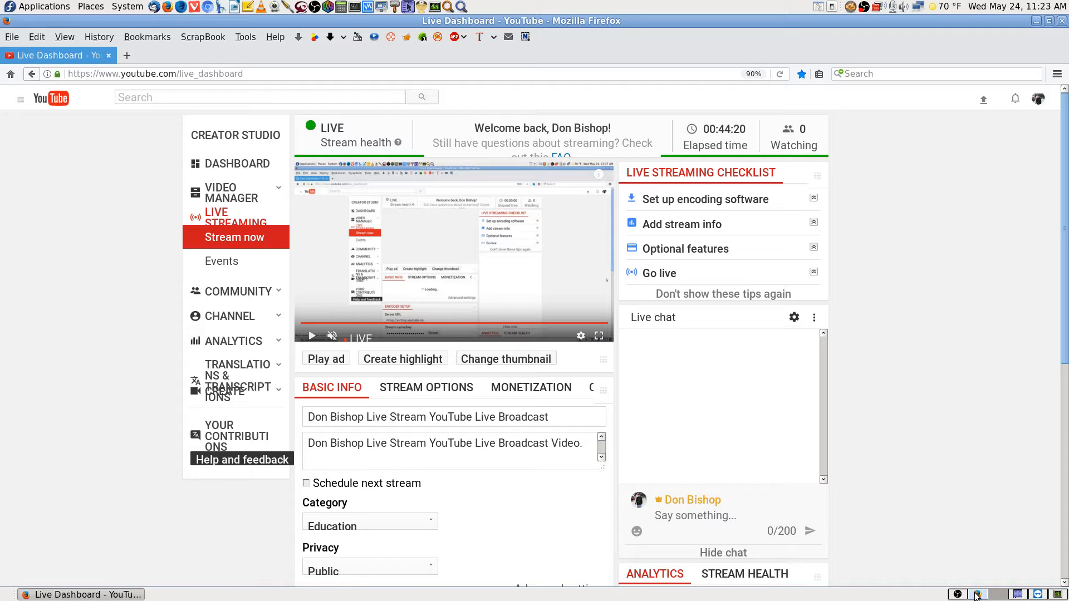
# - Glance at System Monitor and the stream dashboard, then return to TeamViewer's workspace
pyautogui.click(1061, 594)
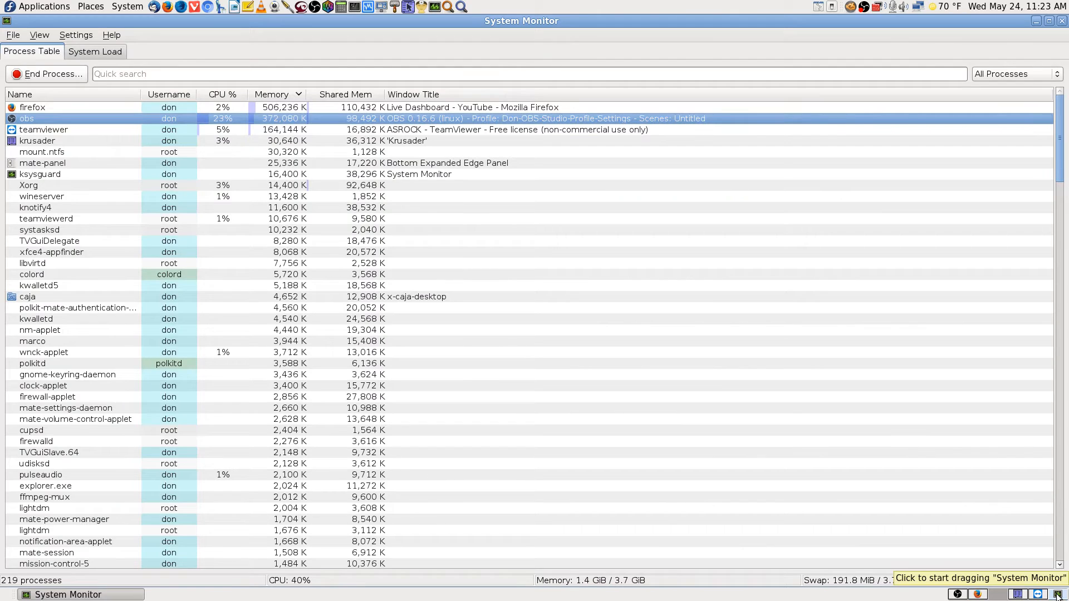
pyautogui.click(978, 595)
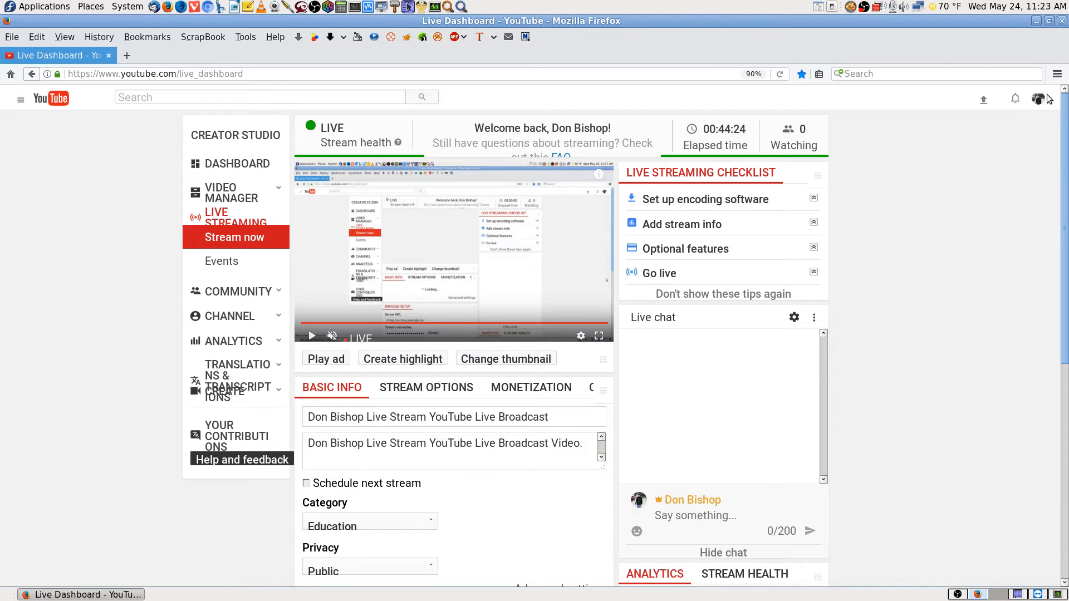
pyautogui.click(1063, 21)
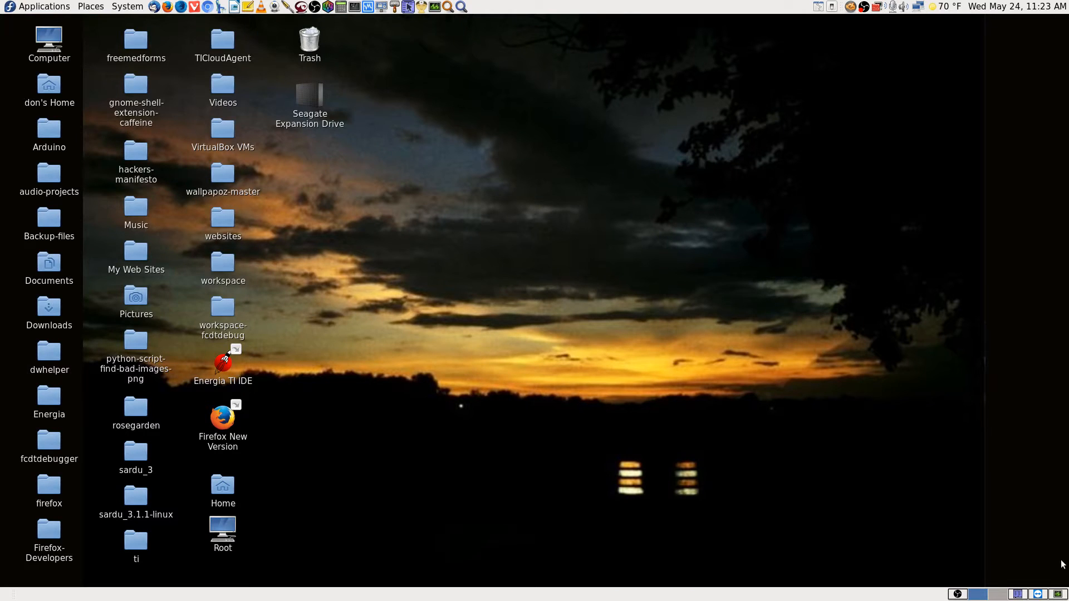
pyautogui.click(1039, 594)
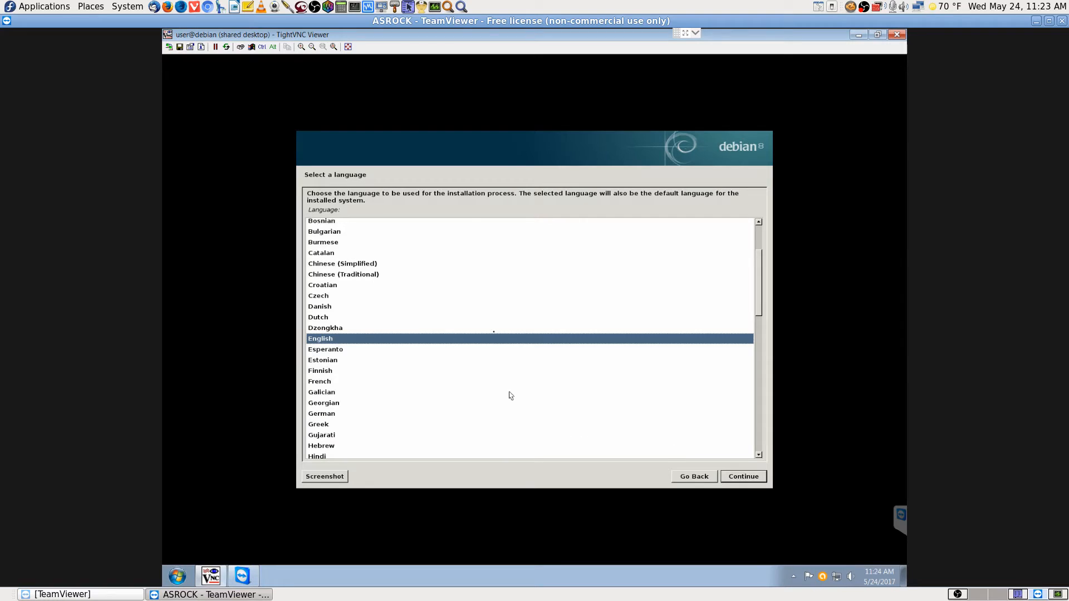
# - Accept English, United States and the American English keymap in the Debian installer
pyautogui.click(748, 479)
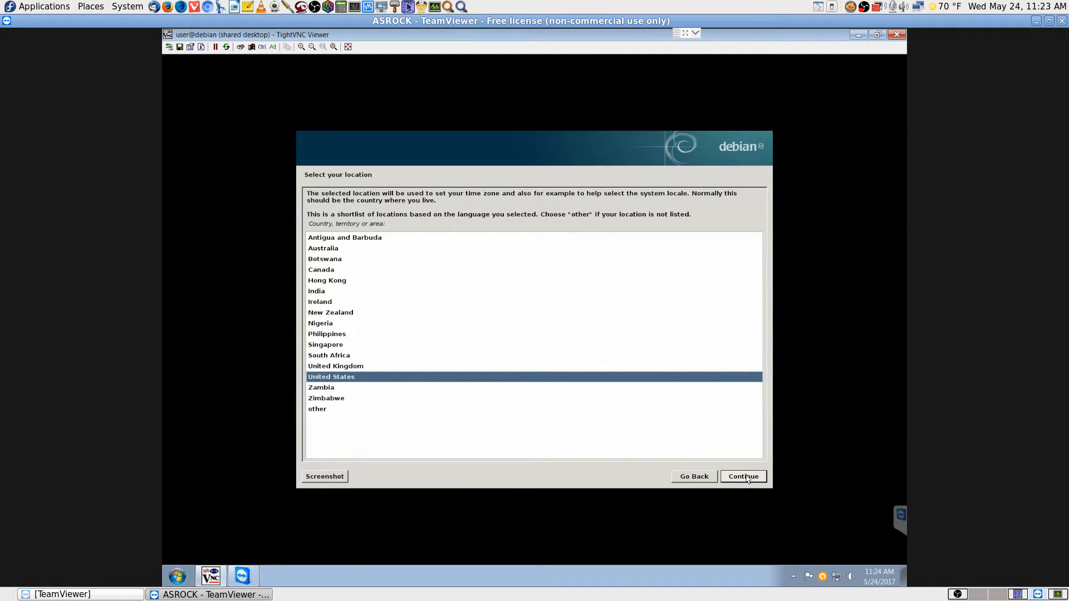
pyautogui.click(748, 479)
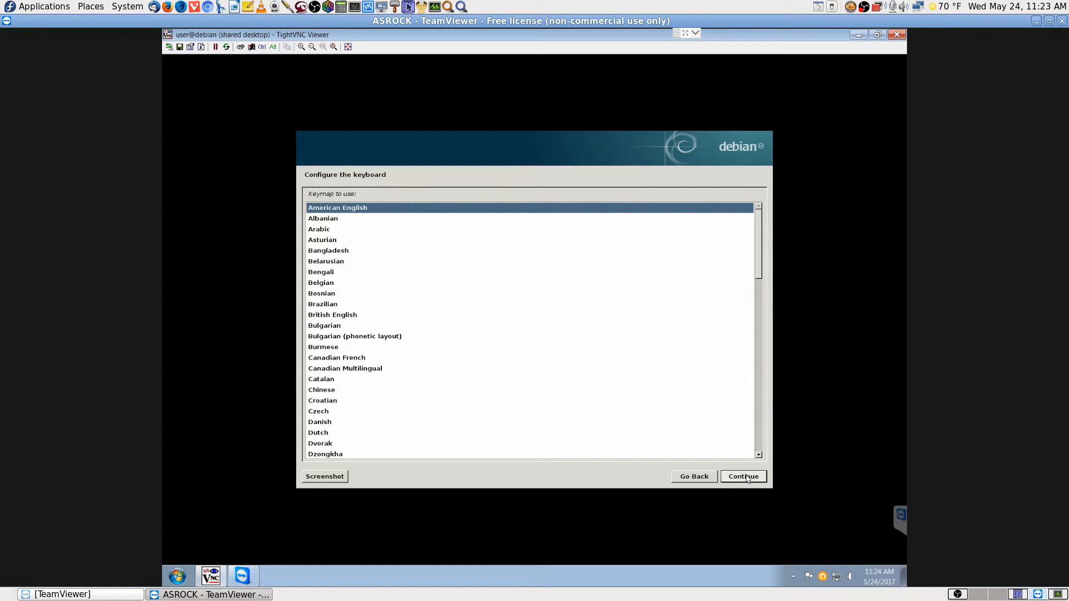
pyautogui.click(747, 478)
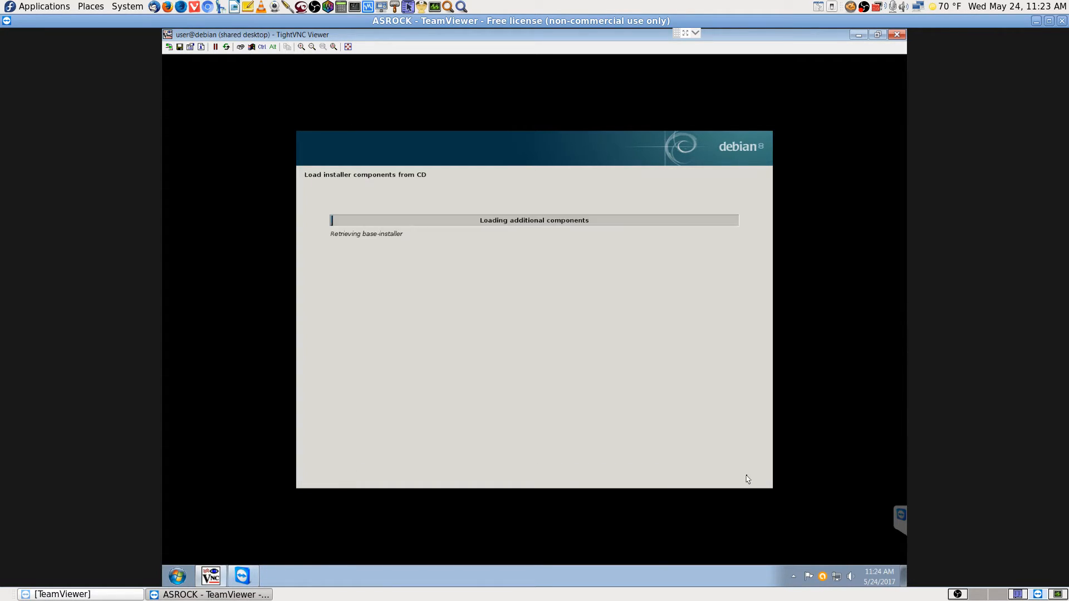
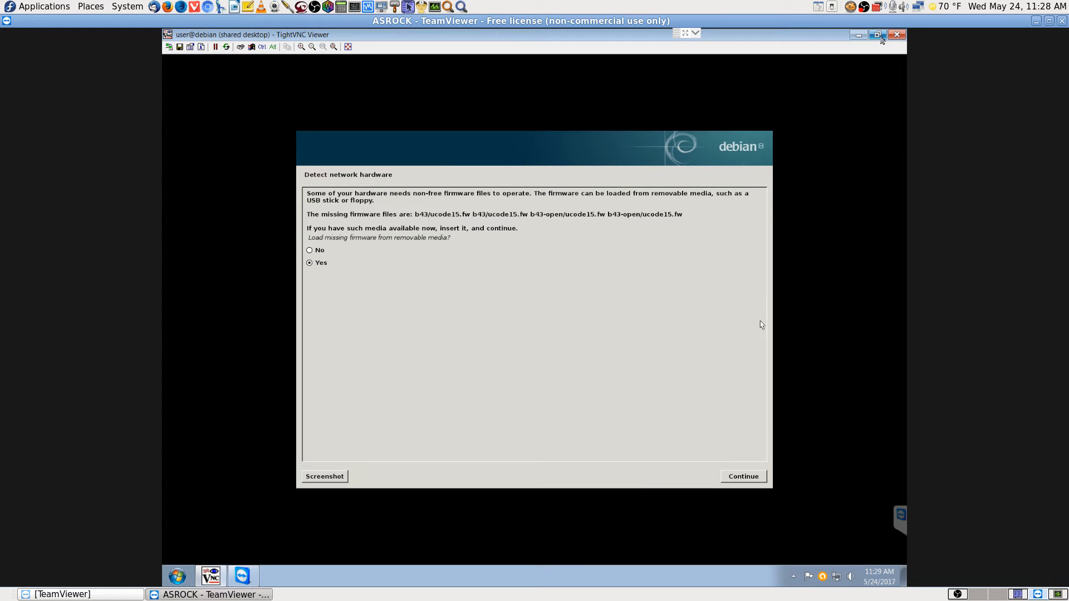
# - Close the TightVNC viewer of the Debian installer to reveal the ASROCK Windows 7 desktop
pyautogui.click(877, 35)
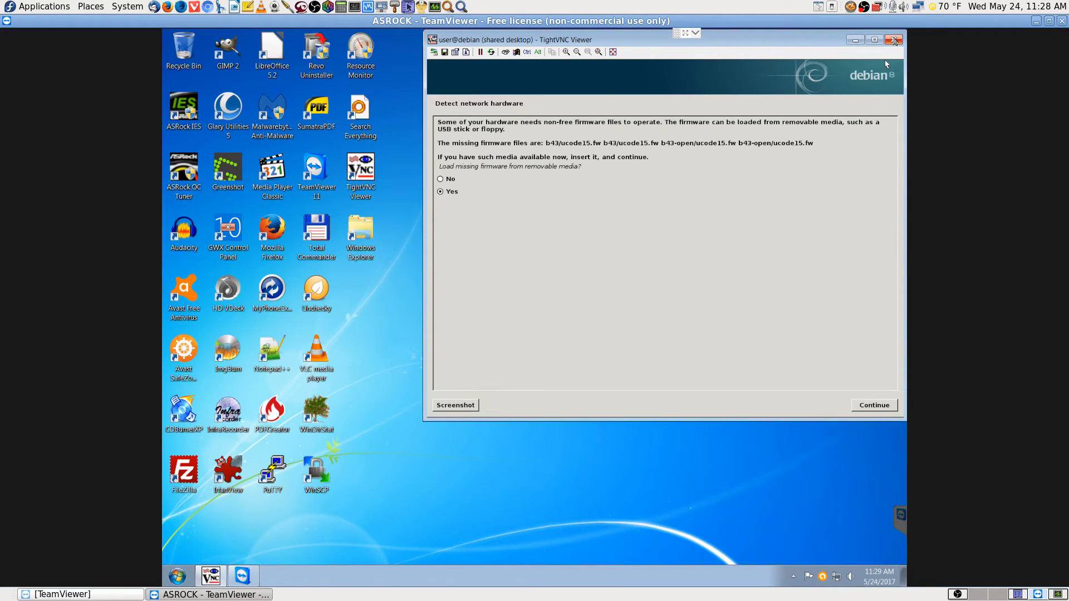
pyautogui.click(893, 40)
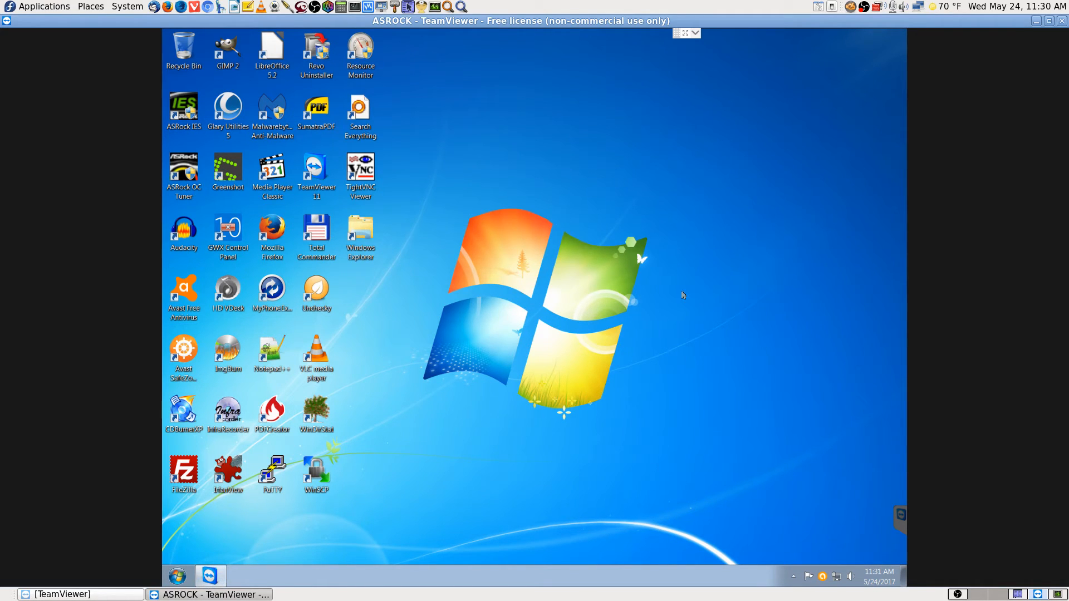
# - Briefly open and dismiss the remote Windows Start menu, then move to the OBS Studio workspace
pyautogui.click(175, 579)
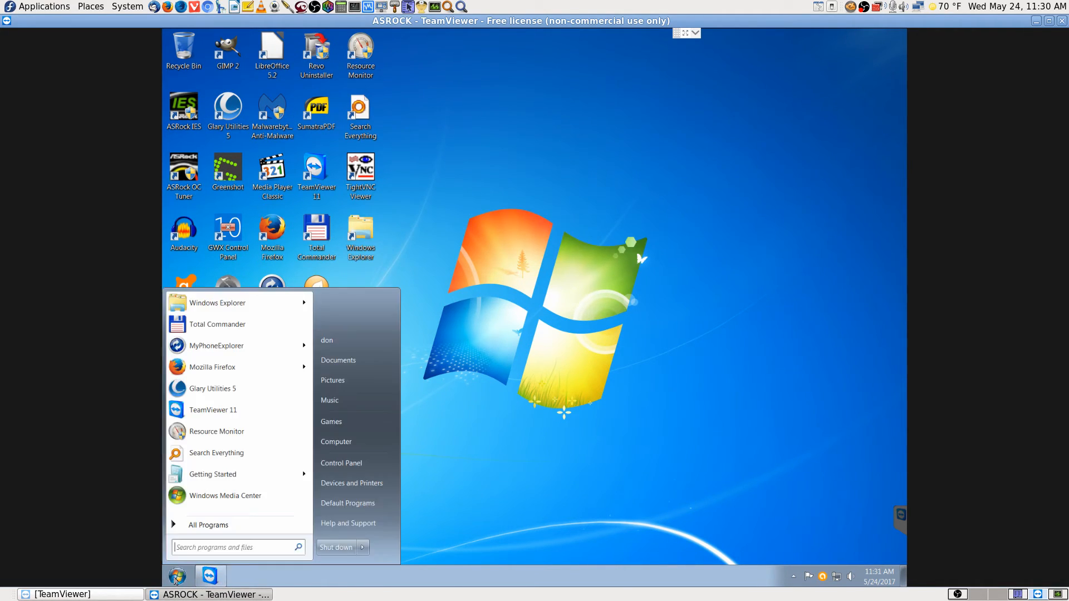
pyautogui.click(337, 548)
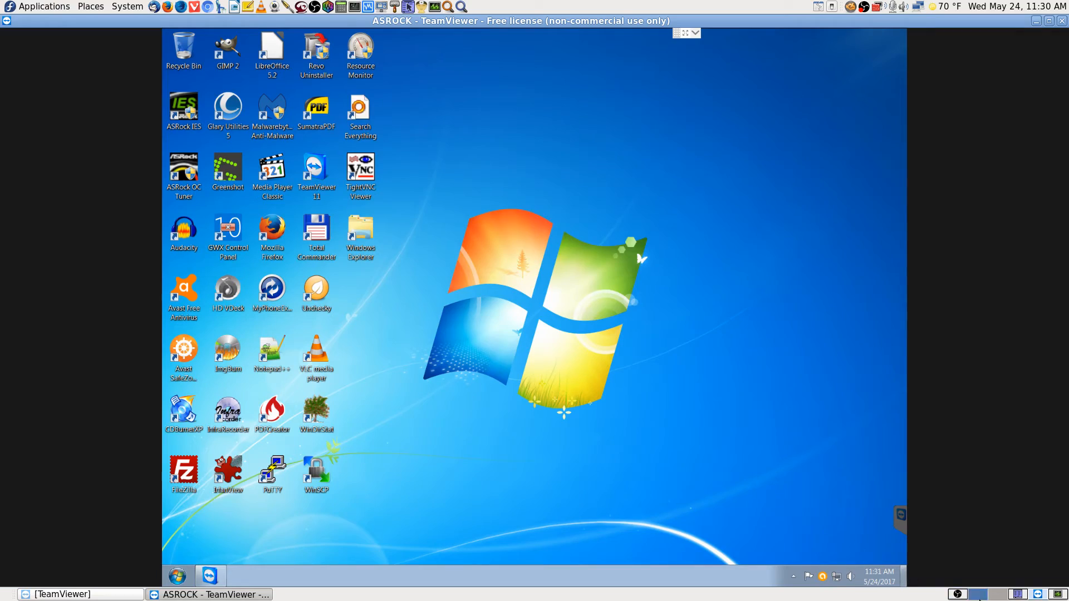
pyautogui.click(957, 595)
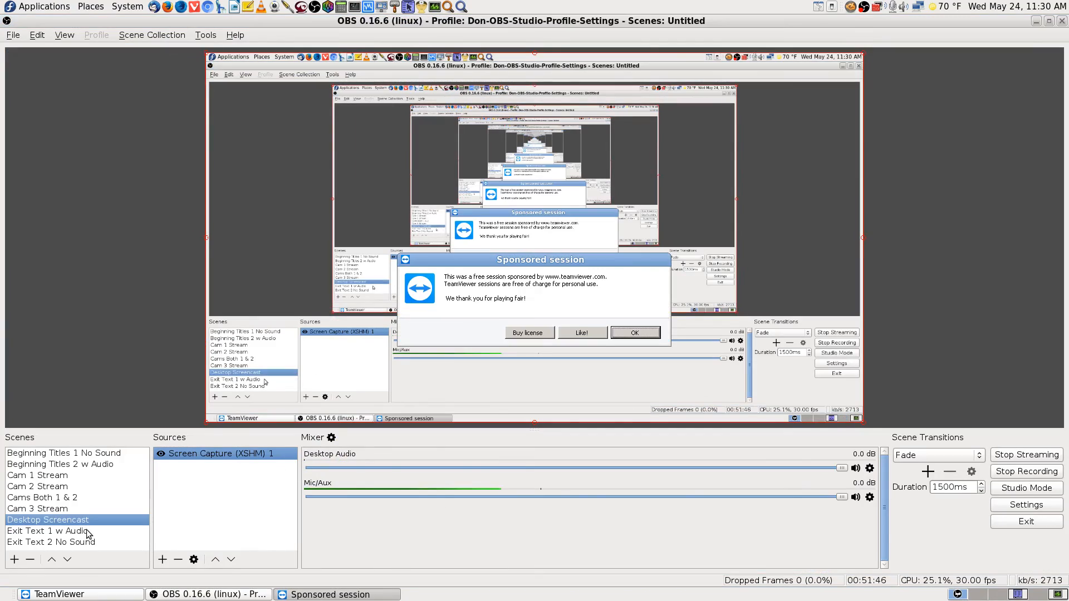
# - Switch the OBS stream to the Cam 3 Stream scene showing the laptop camera shot
pyautogui.click(65, 510)
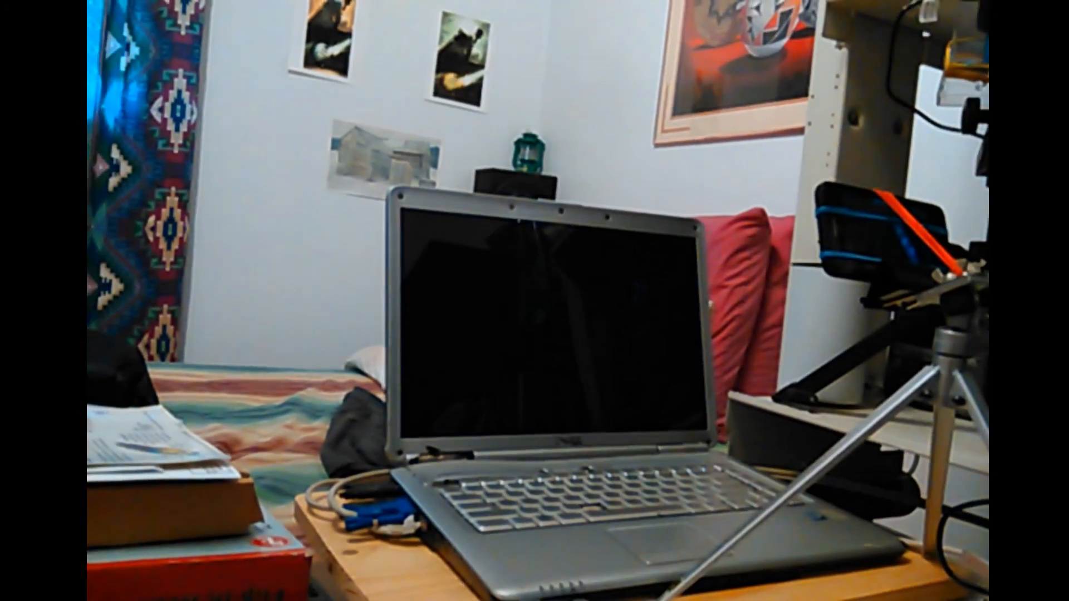
# - Return the stream to Desktop Screencast, then move through the workspaces to Krusader and System Monitor
pyautogui.click(75, 519)
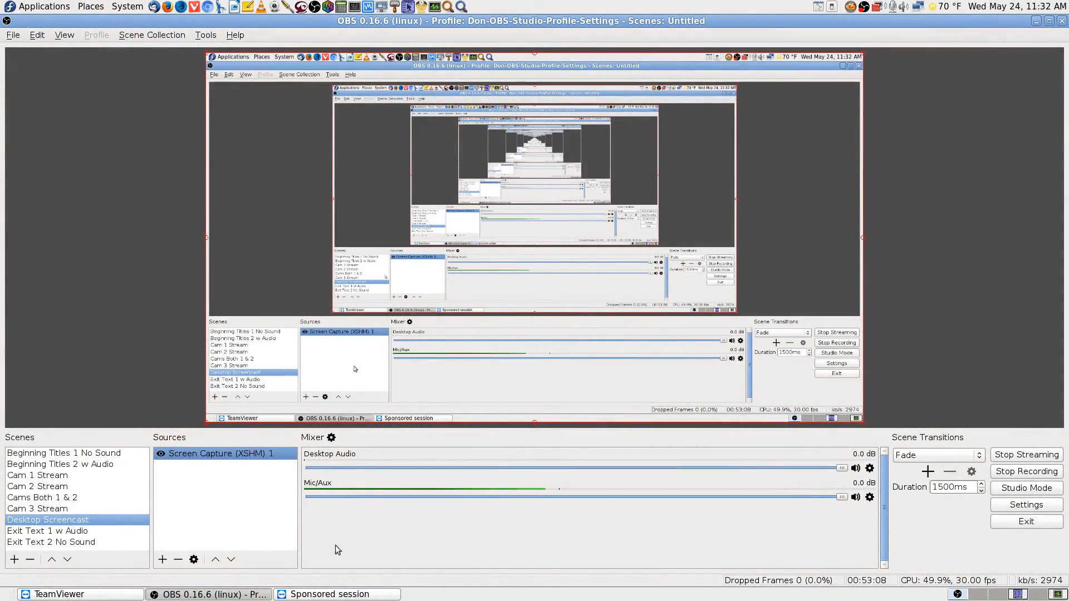
pyautogui.click(1017, 595)
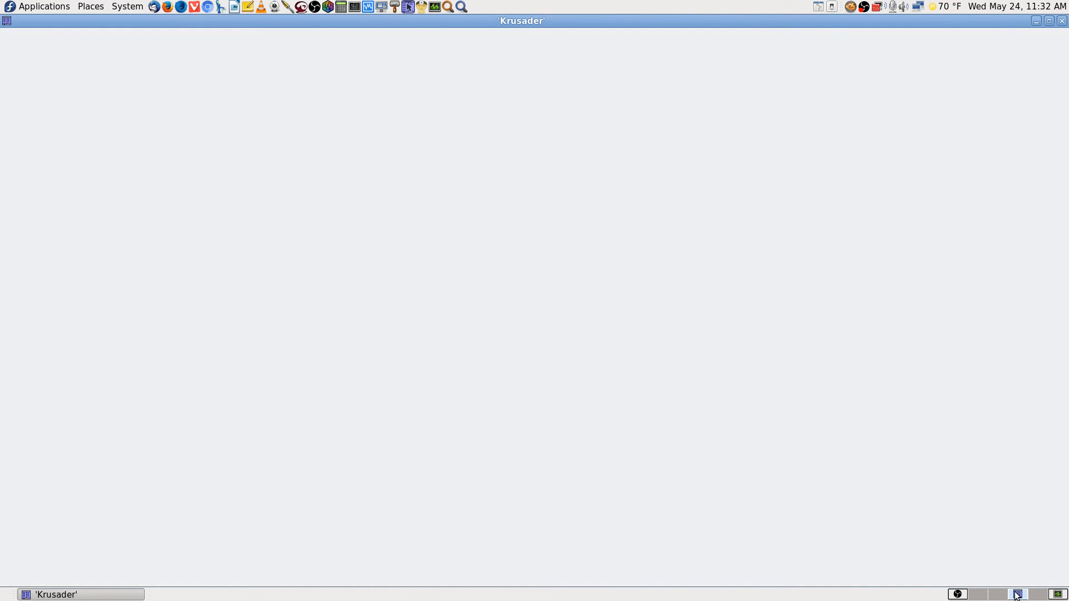
pyautogui.click(1037, 595)
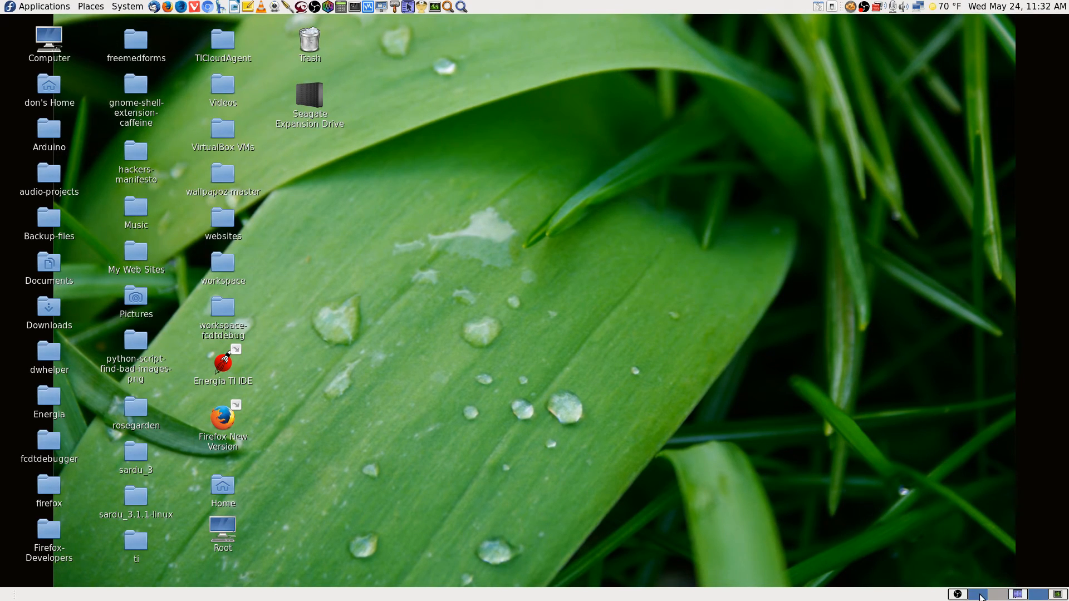
pyautogui.click(1058, 595)
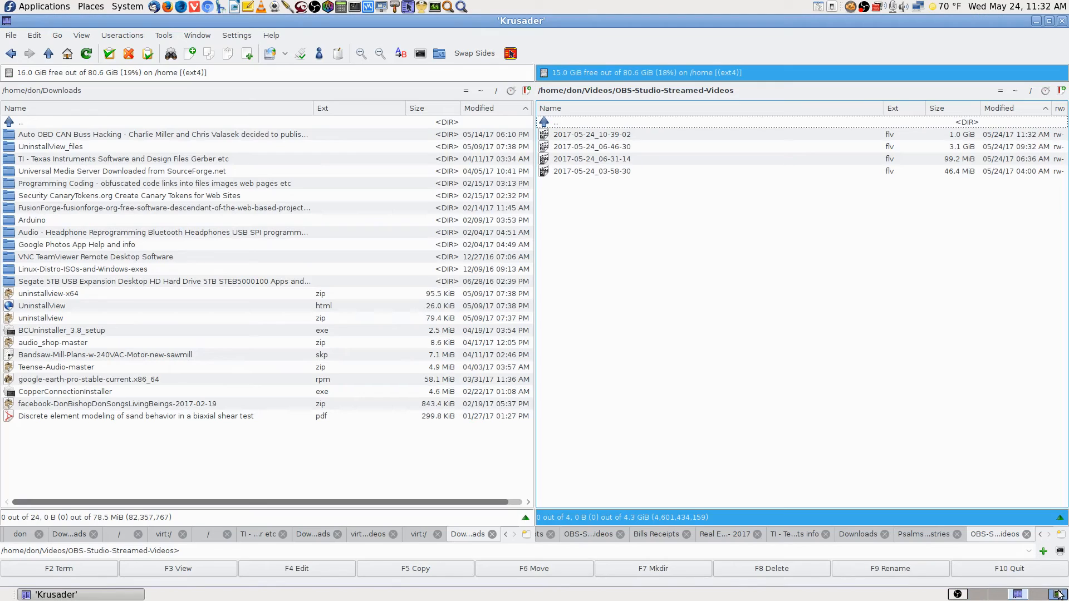
# - Go from the process-list workspace to the empty desktop workspace, where Firefox opens uStart.org
pyautogui.click(1058, 595)
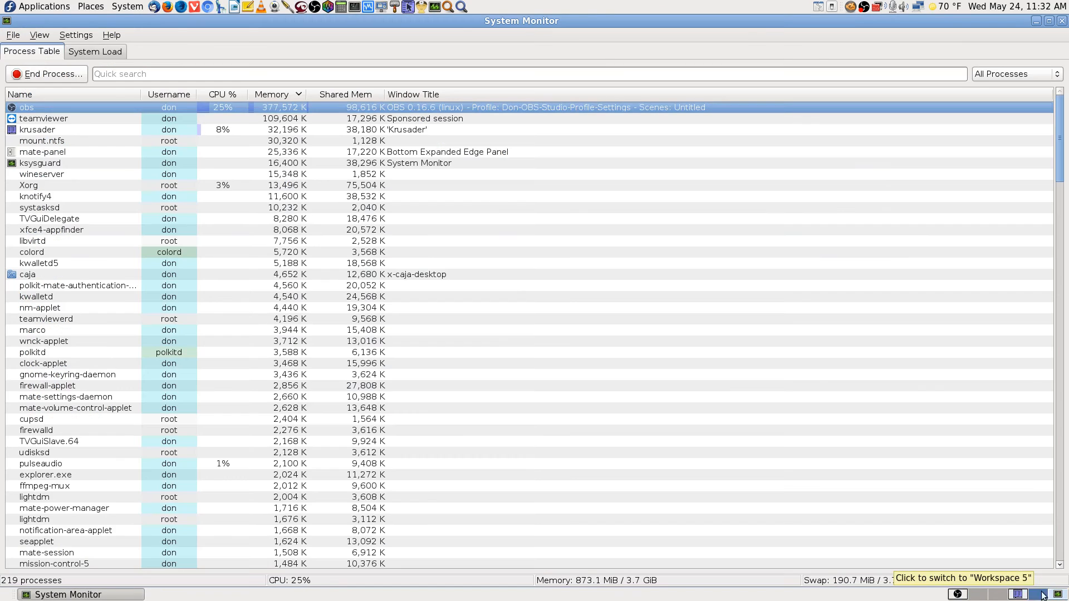
pyautogui.click(979, 595)
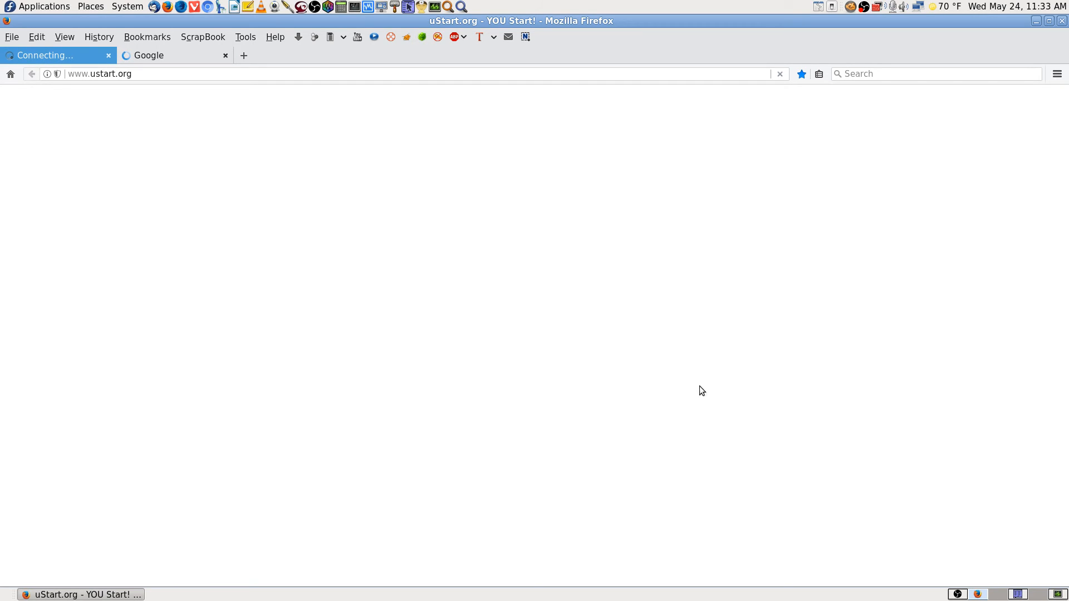
# - Reopen 'Live Dashboard - YouTube' from Firefox's History menu
pyautogui.click(100, 37)
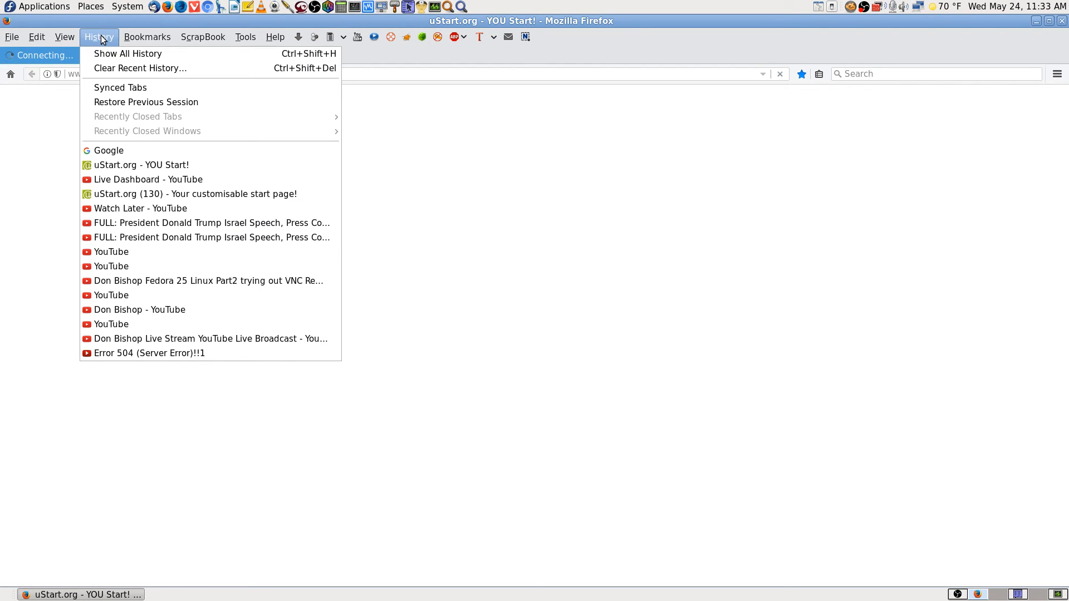
pyautogui.click(140, 179)
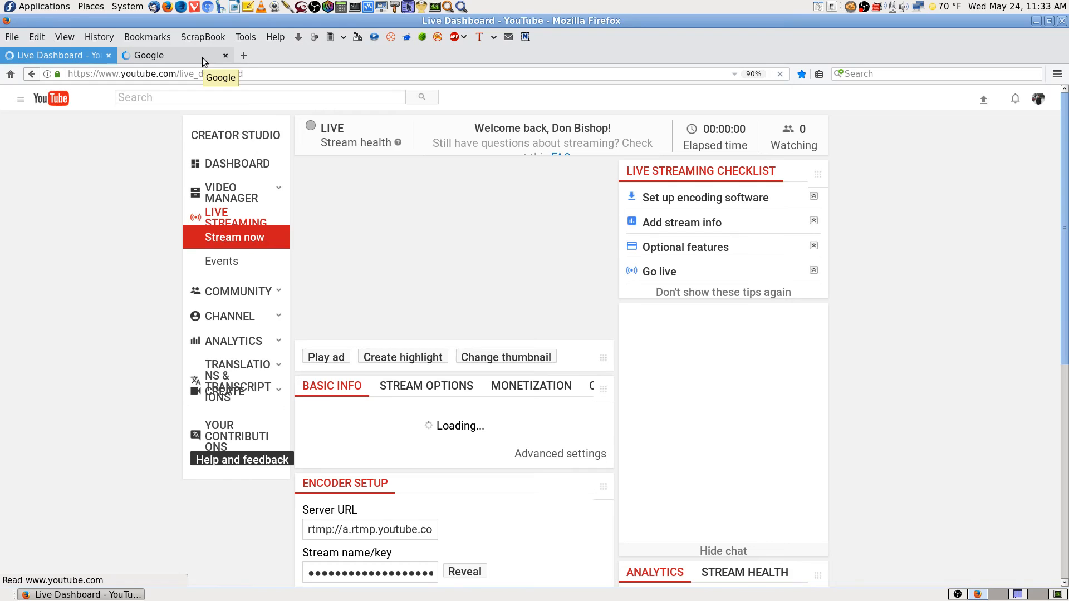
# - Close the Google tab, pause the dashboard preview, and put OBS on the Cam 2 Stream scene
pyautogui.click(225, 56)
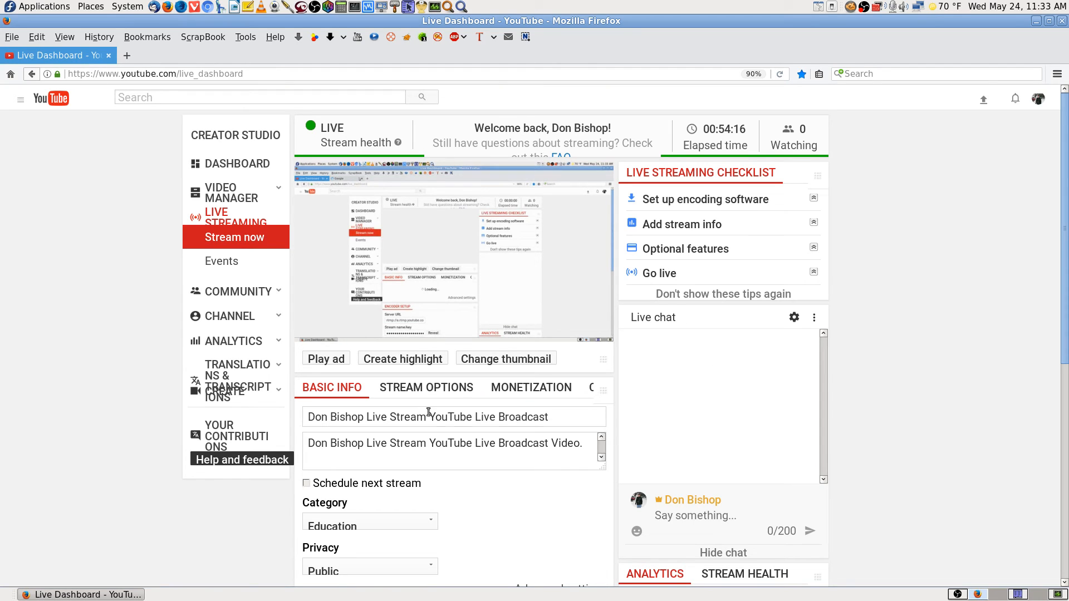
pyautogui.moveTo(314, 336)
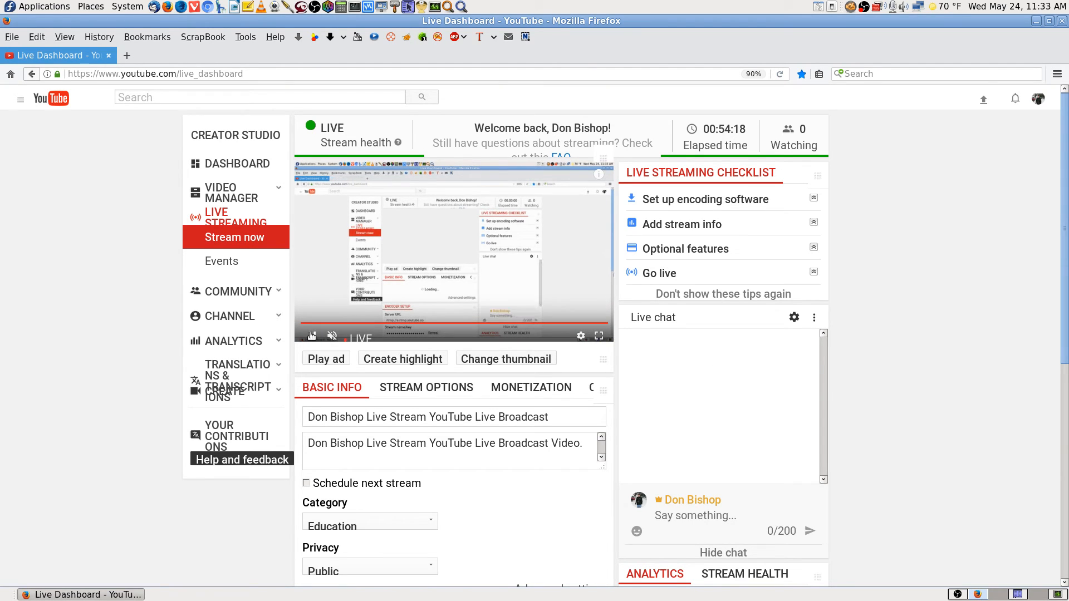
pyautogui.click(312, 336)
pyautogui.click(958, 594)
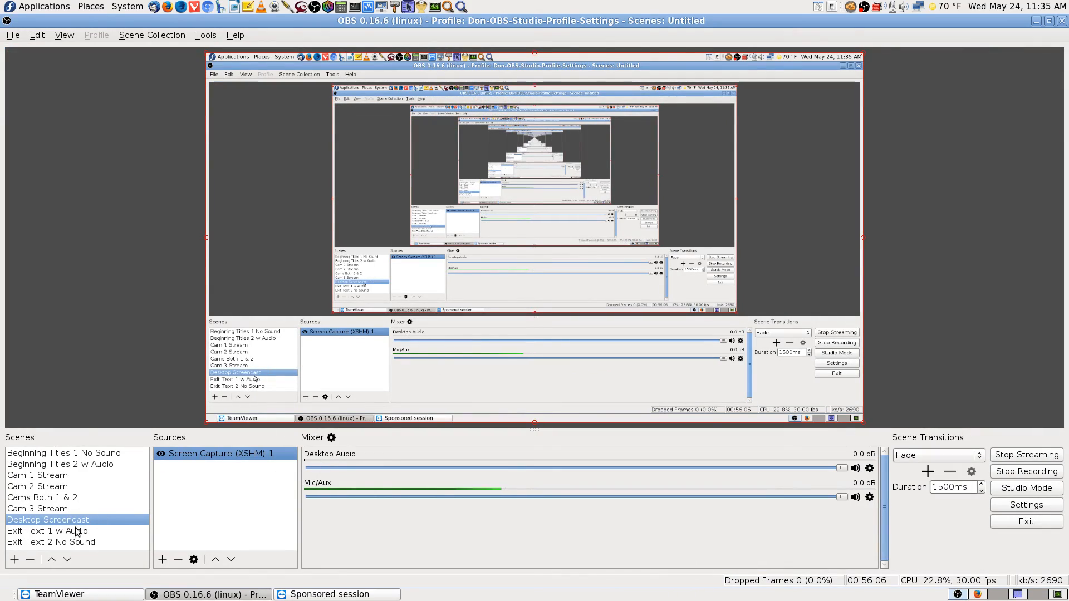
pyautogui.click(51, 487)
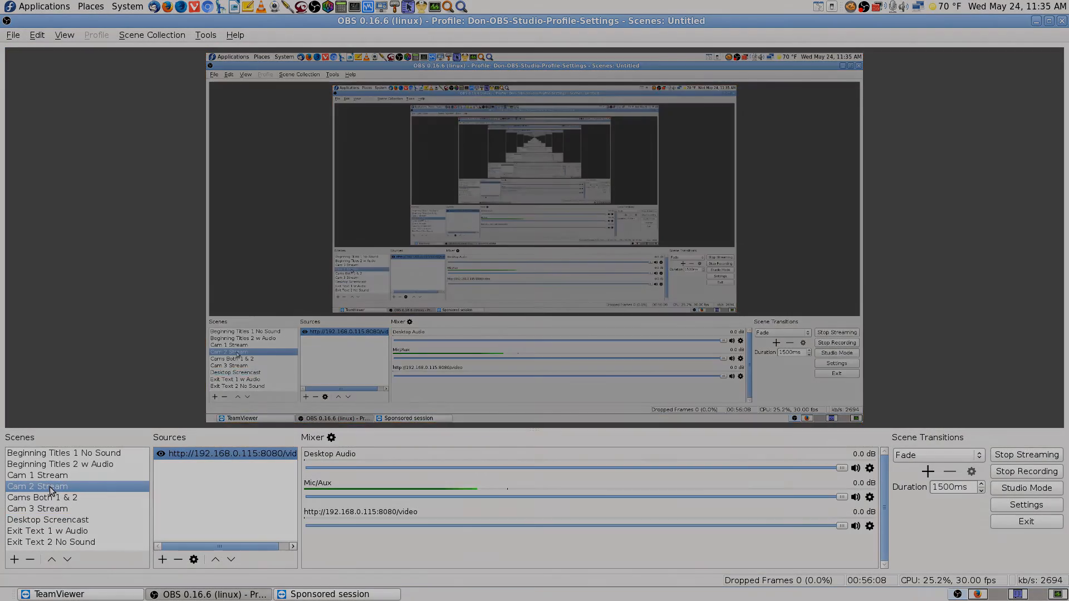